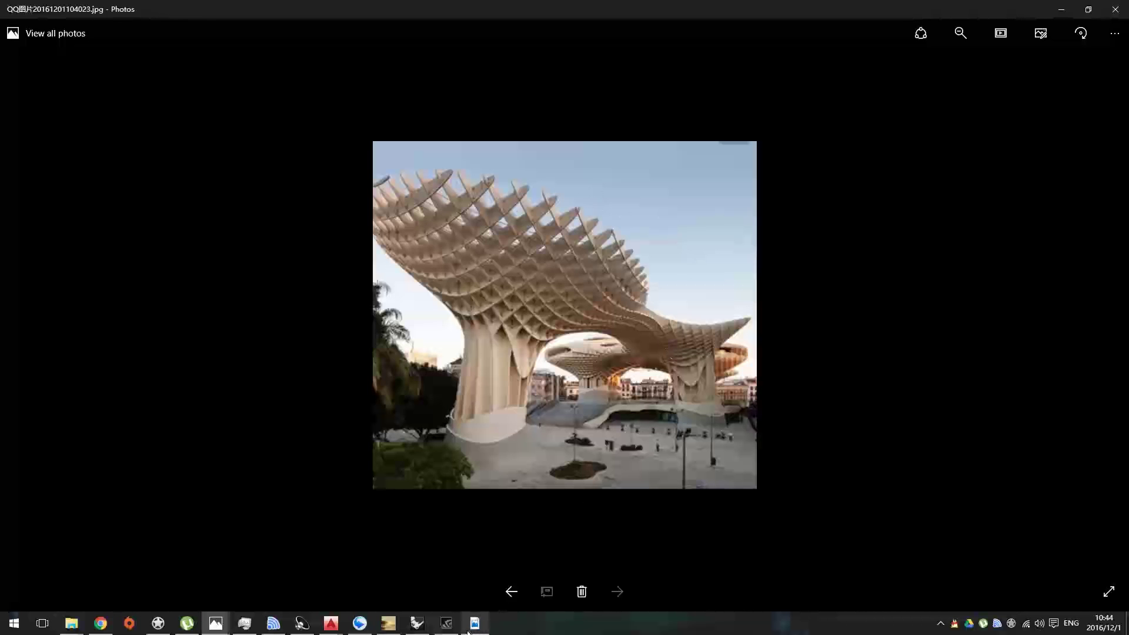
- View the Metropol Parasol reference photo, then switch to the empty Rhino model
mouse_move(441, 631)
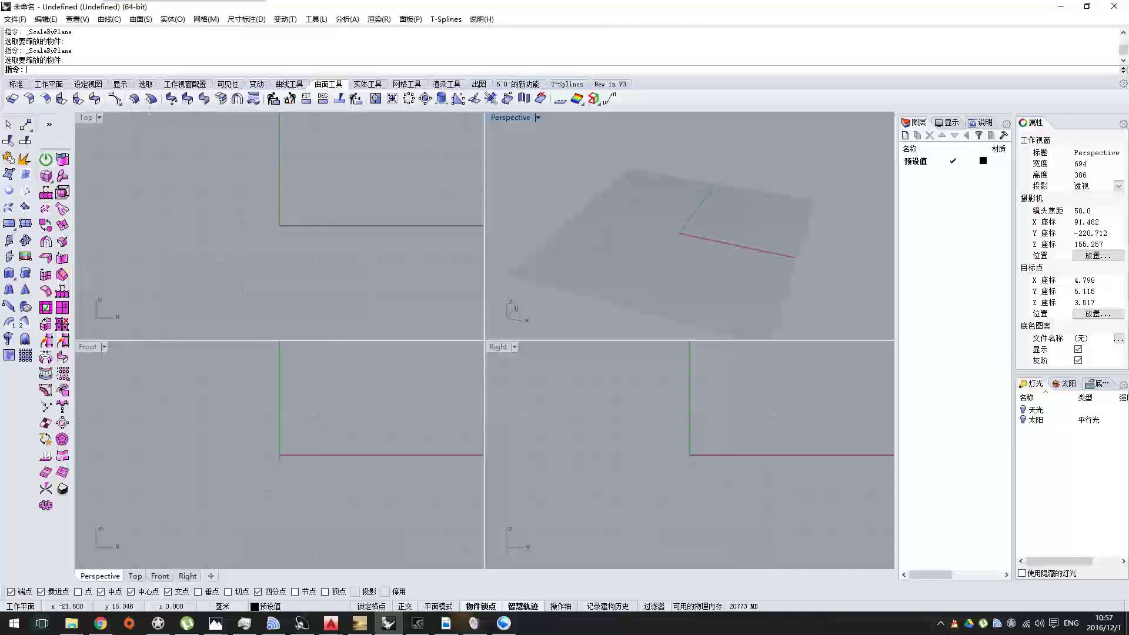
- Start a straight Line command, entering 0 for its start point
left_click(289, 83)
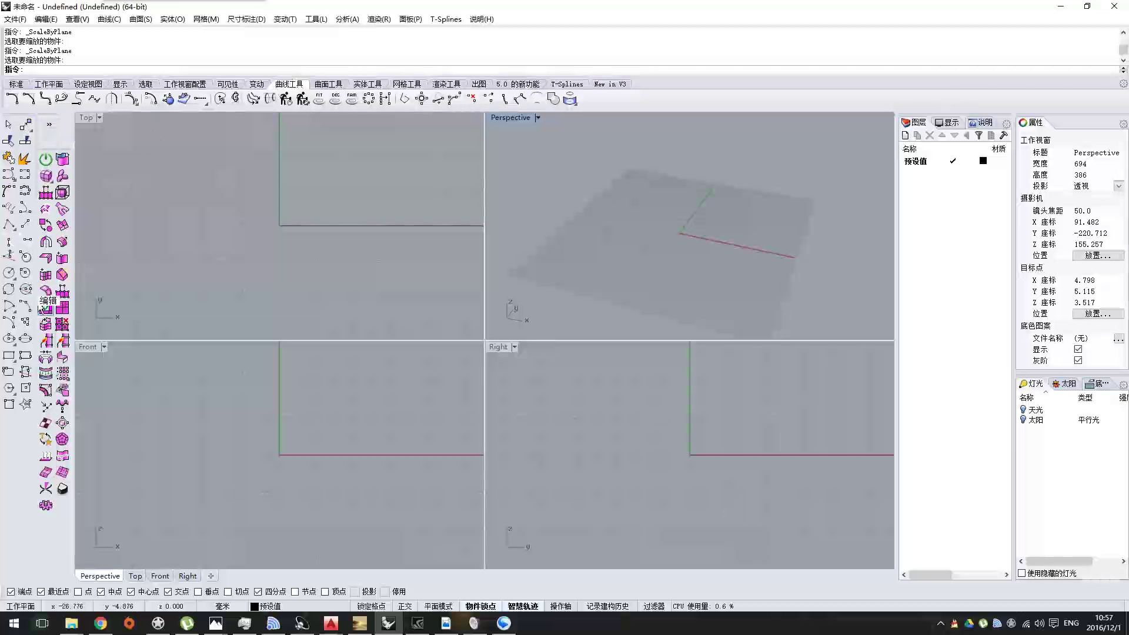
left_click(25, 224)
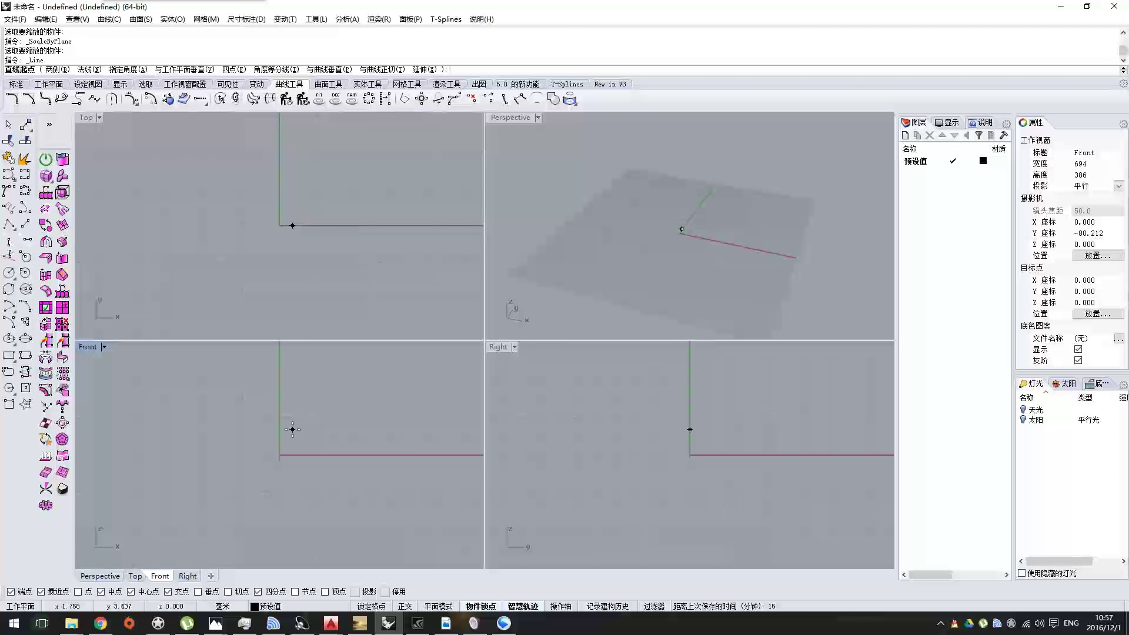
key("ctrl+c")
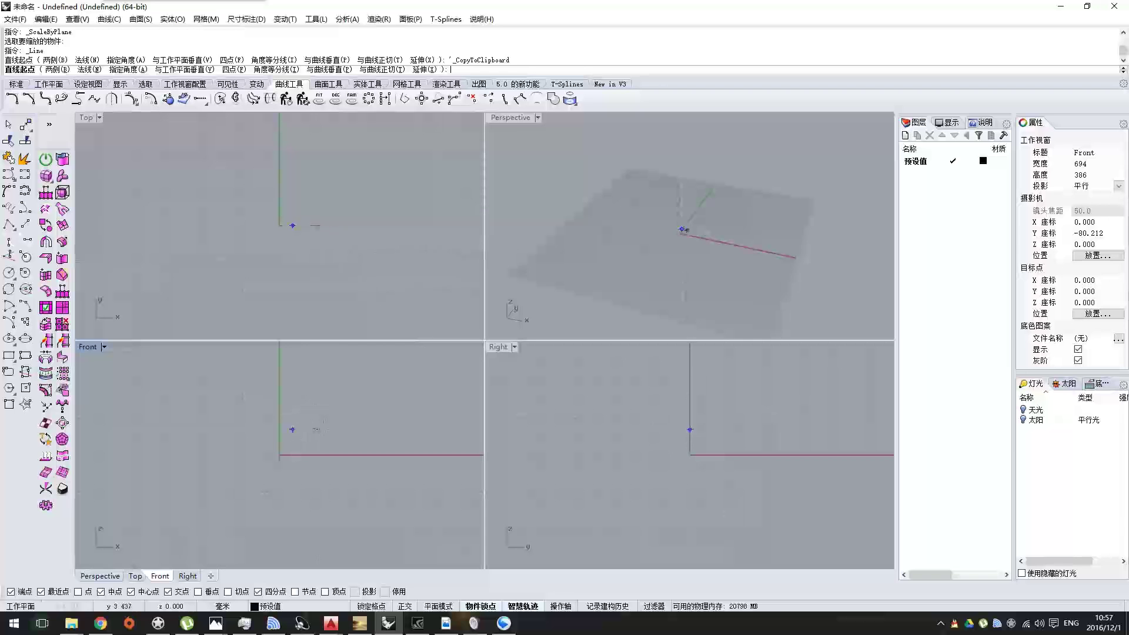
key("Escape")
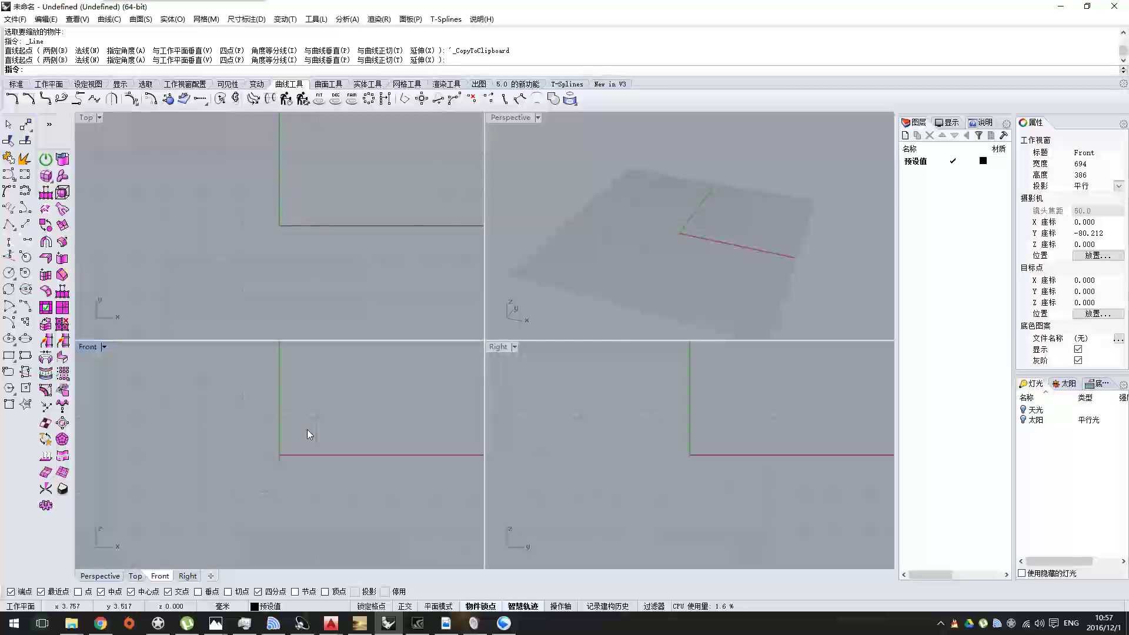
key("Return")
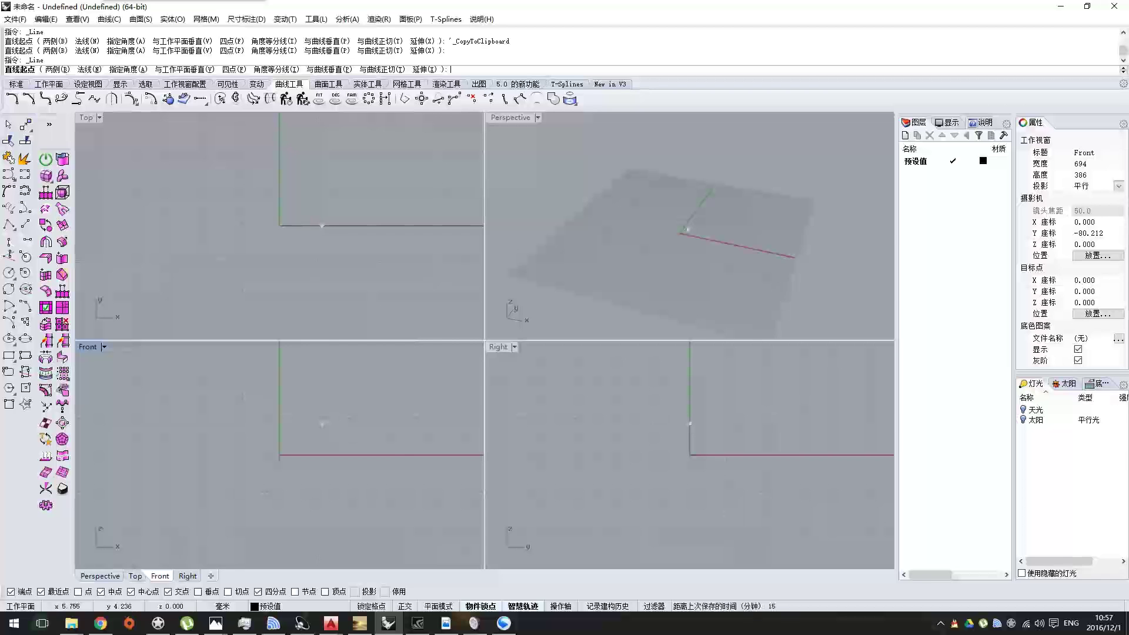
type("0,0,0")
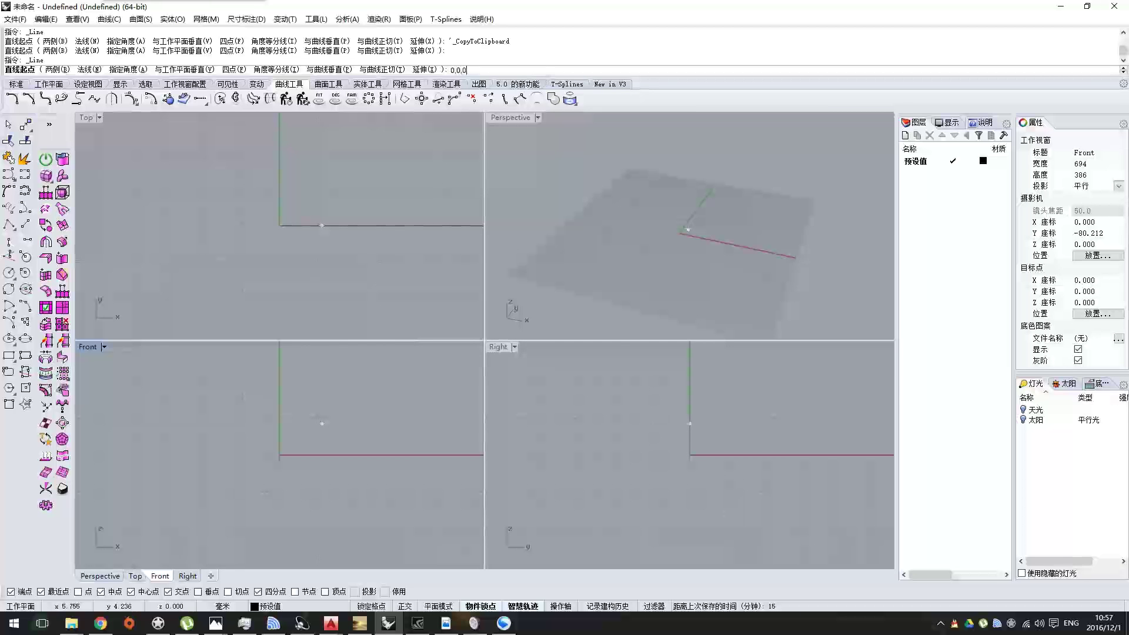
- Draw a 100-unit line from the origin along the X axis with Ortho on
key("Return")
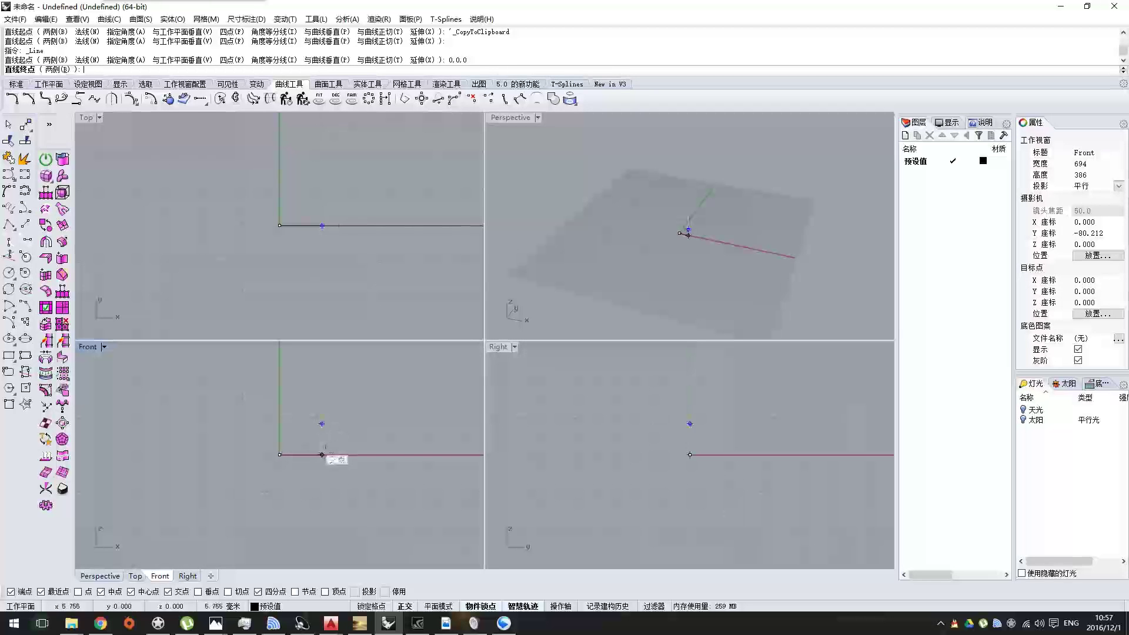
key("F8")
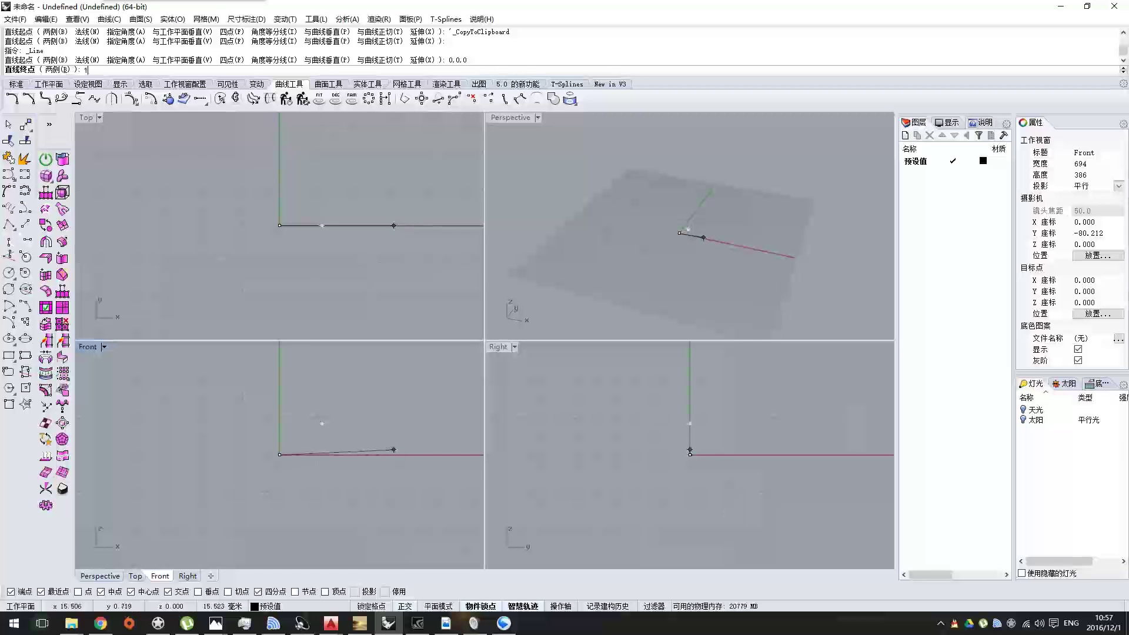
type("00")
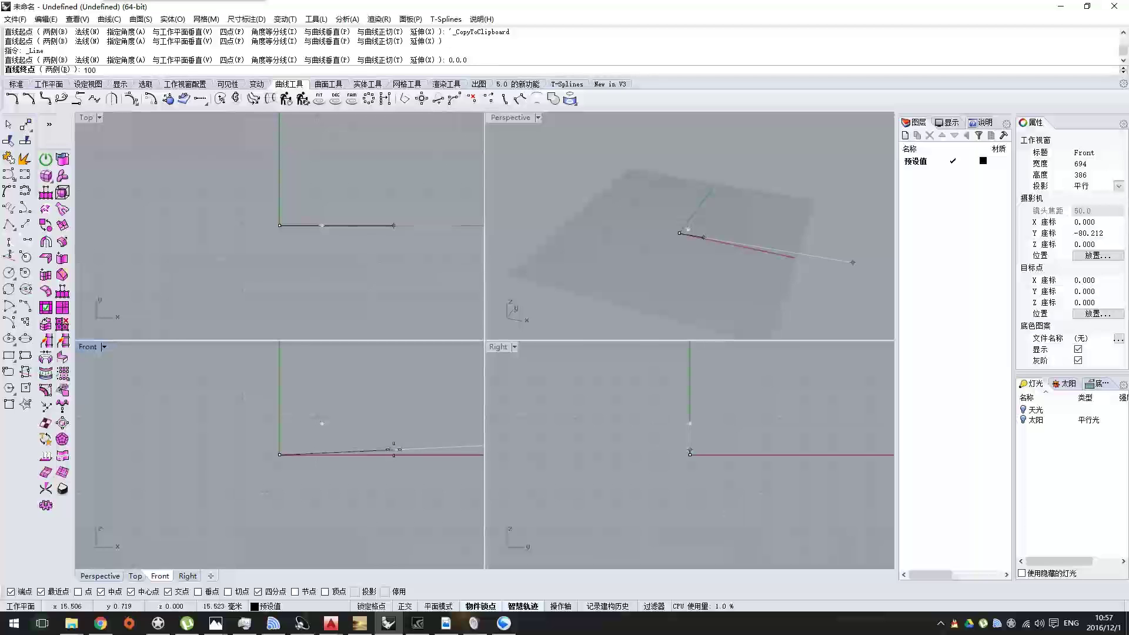
key("Return")
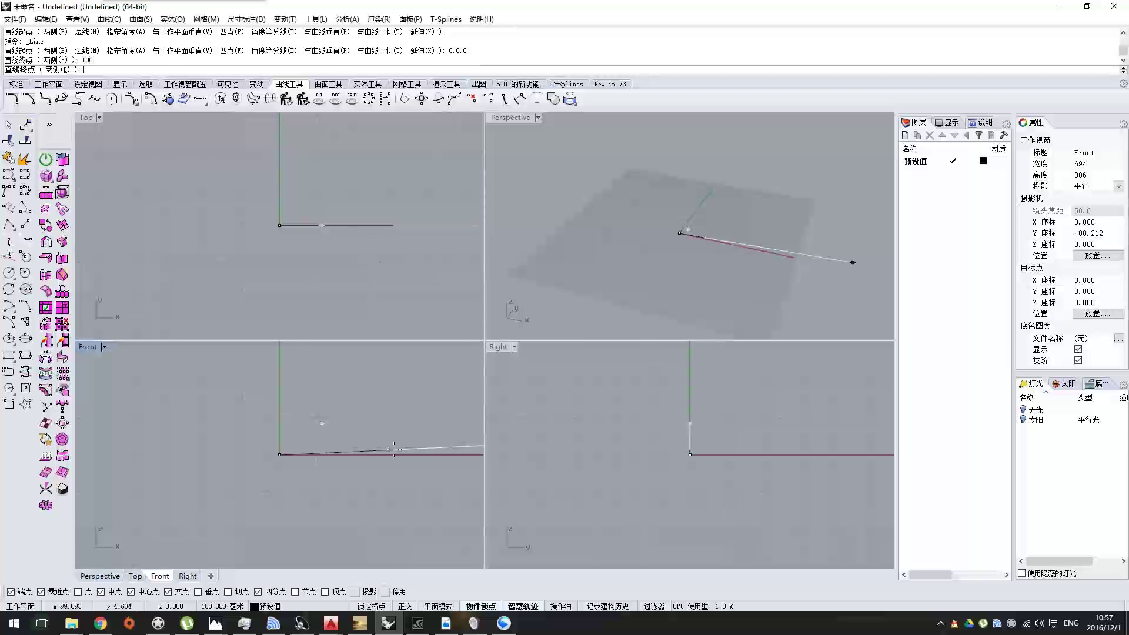
left_click(432, 486)
- Zoom and pan the Front view to frame the 100-unit line
scroll(655, 216, "down", 10)
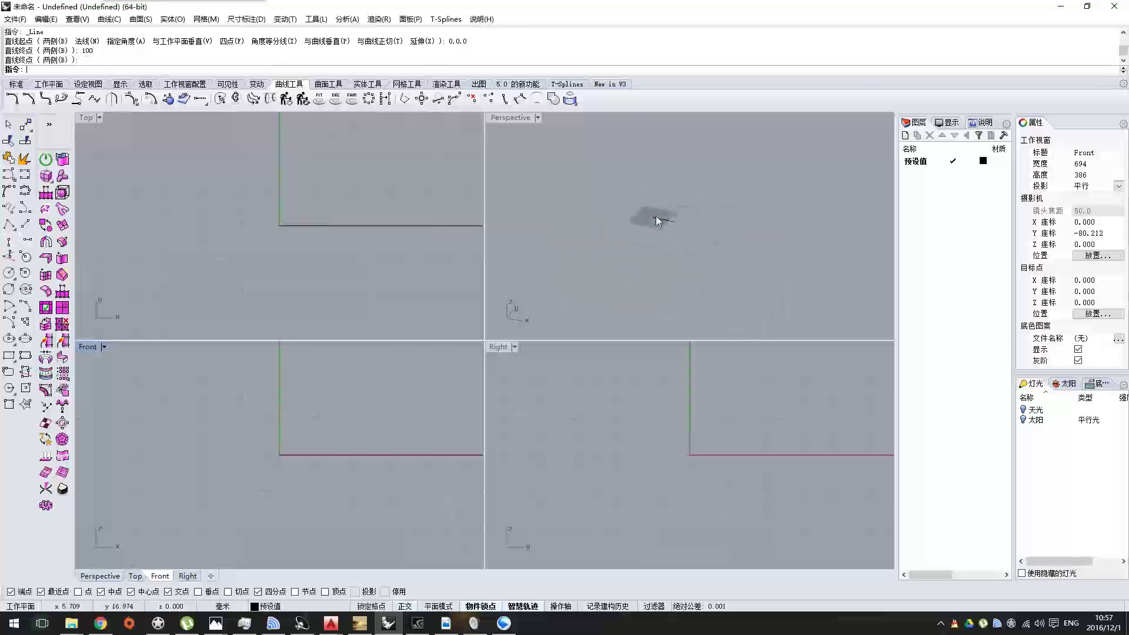
right_click_drag(302, 404, 270, 417)
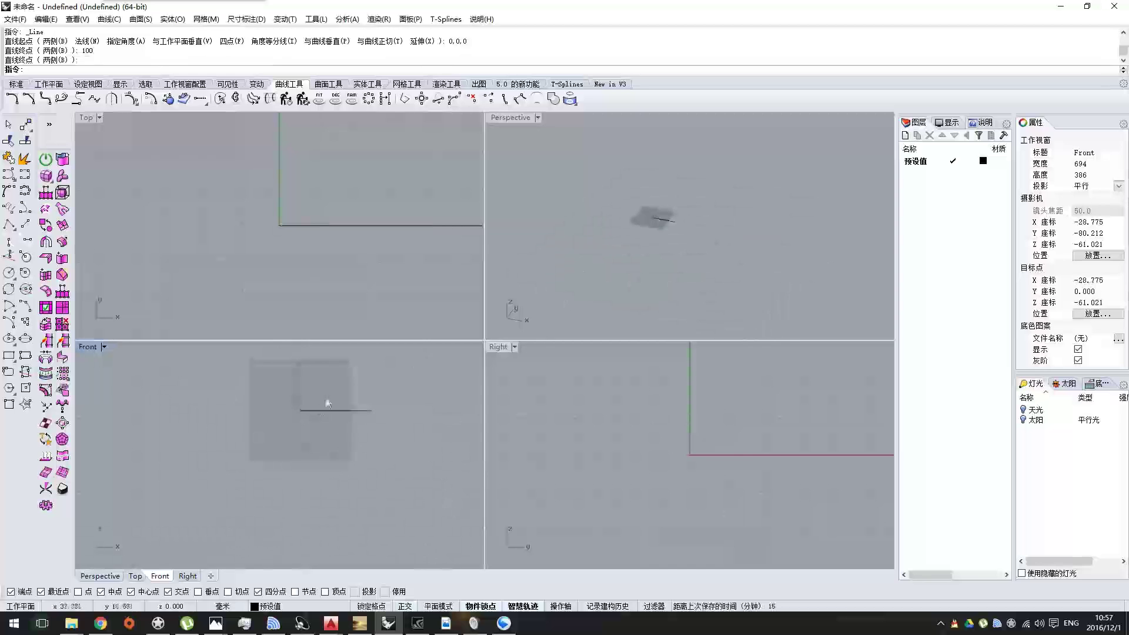
middle_click(344, 372)
left_click(354, 368)
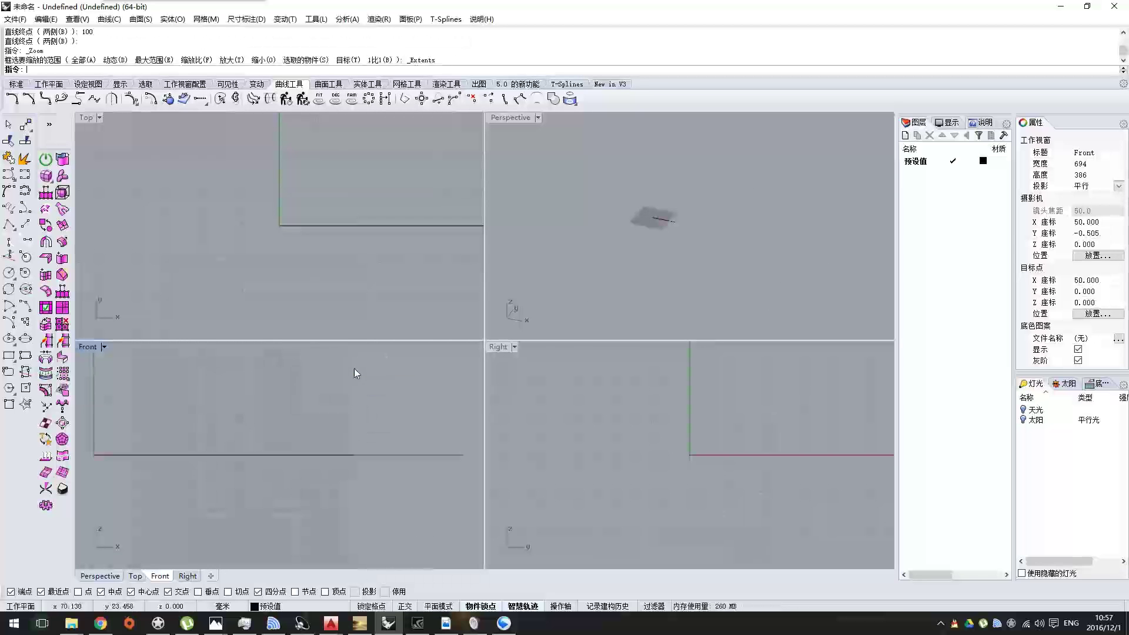
scroll(354, 372, "down", 5)
middle_click(348, 378)
right_click_drag(335, 435, 311, 455)
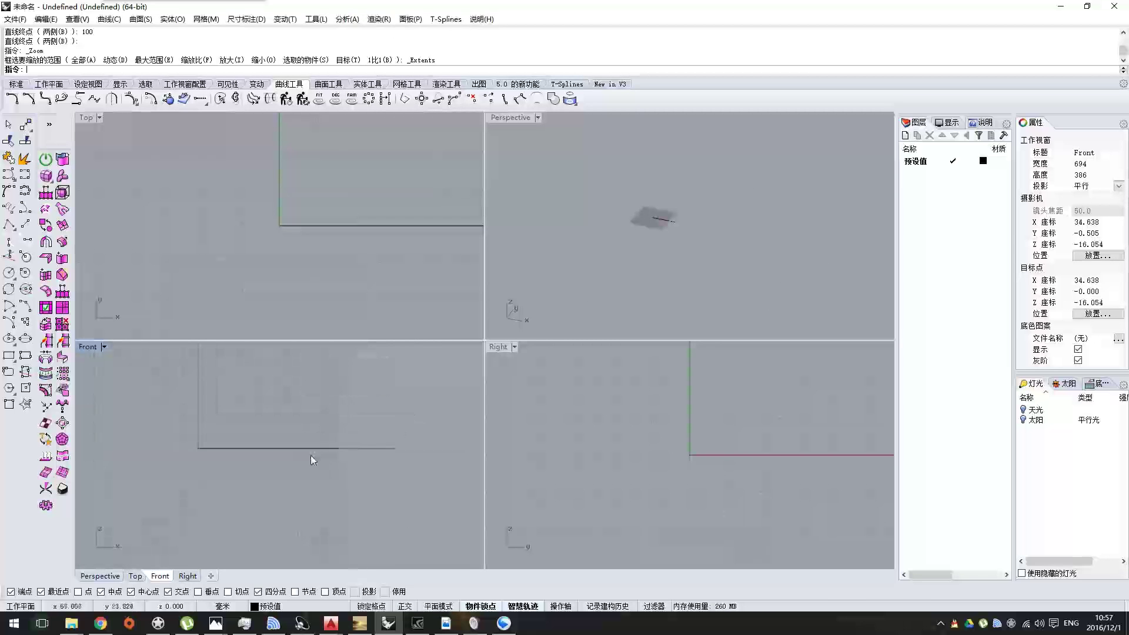
scroll(343, 428, "down", 4)
right_click_drag(337, 404, 331, 428)
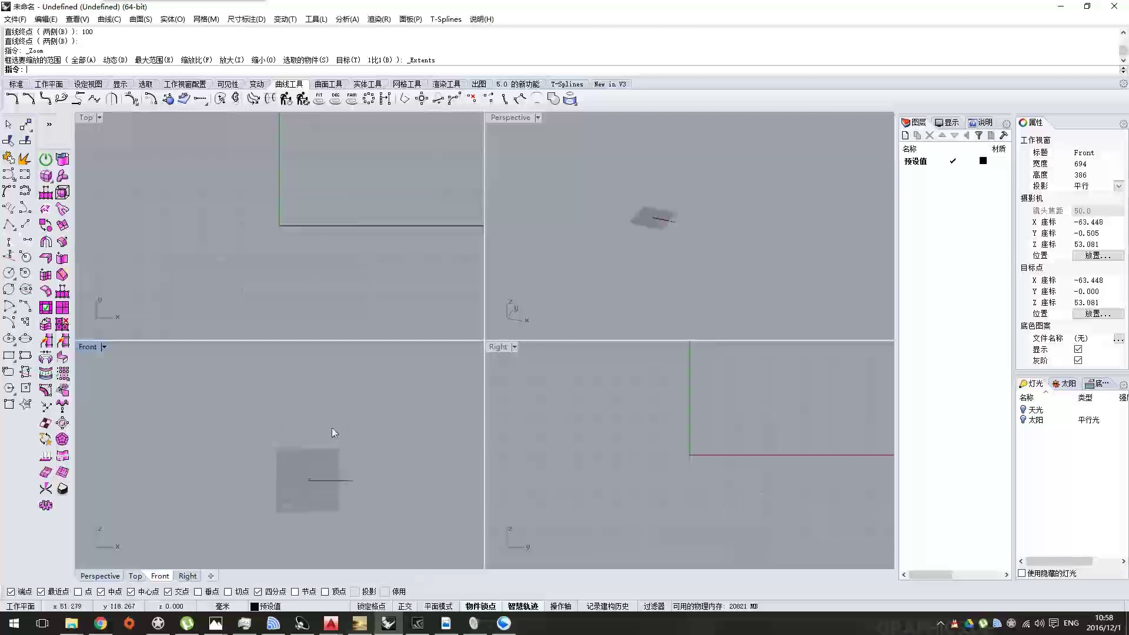
scroll(308, 453, "up", 2)
scroll(330, 454, "up", 1)
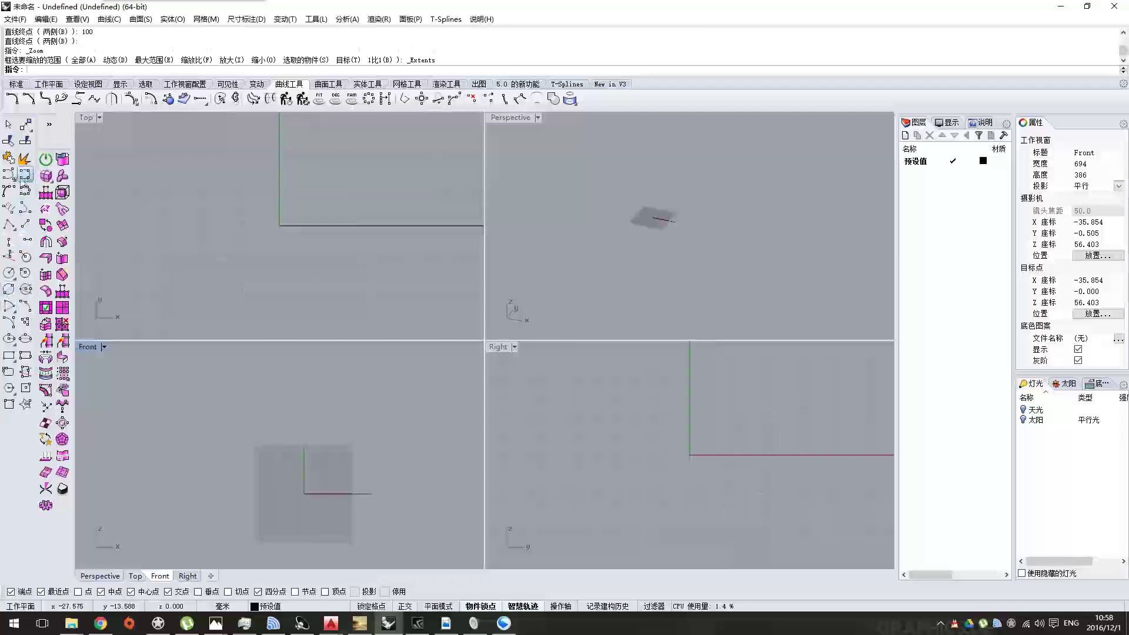
left_click(25, 176)
- Place the first seven points of the S-shaped profile curve, starting at the line's end
left_click(370, 492)
scroll(367, 497, "down", 2)
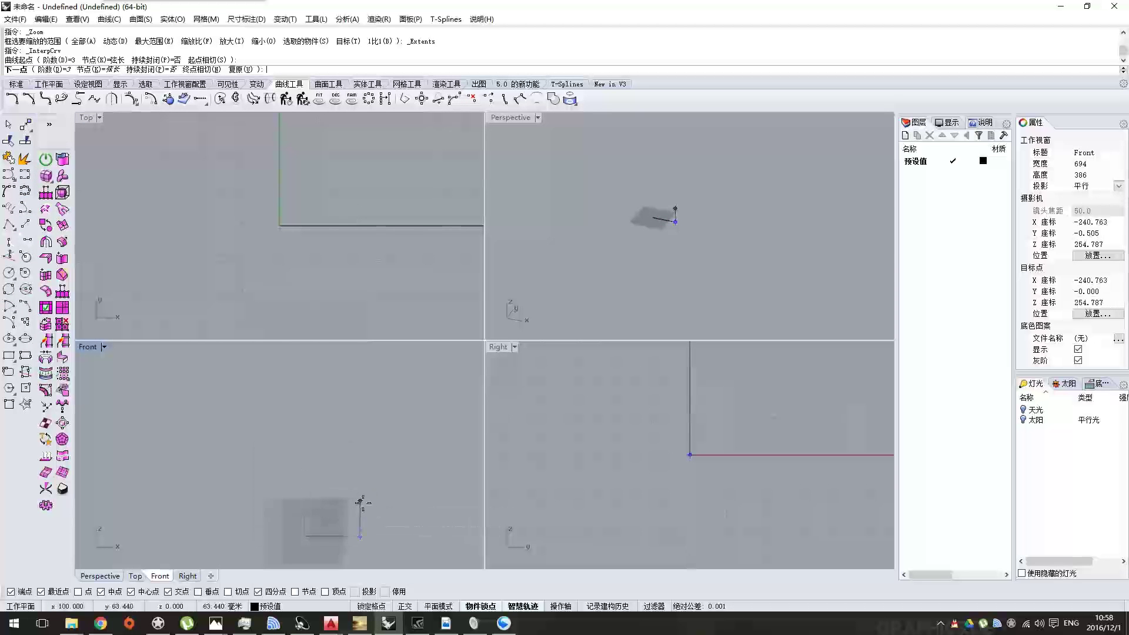
left_click(359, 435)
scroll(376, 388, "down", 4)
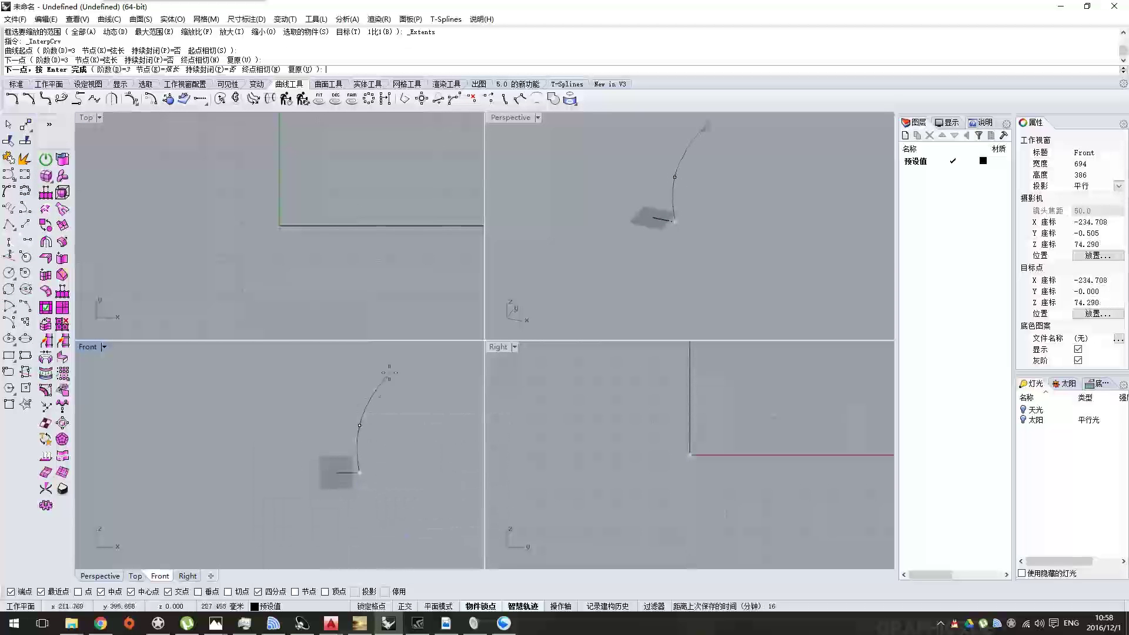
scroll(381, 403, "up", 3)
scroll(366, 432, "up", 2)
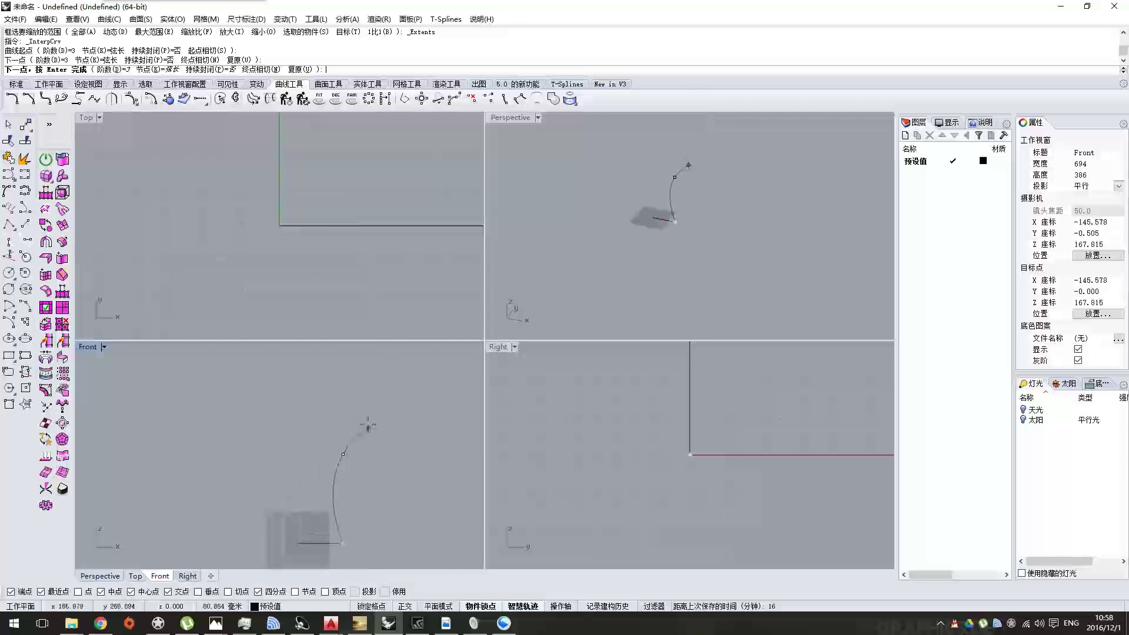
left_click(343, 361)
scroll(353, 368, "down", 3)
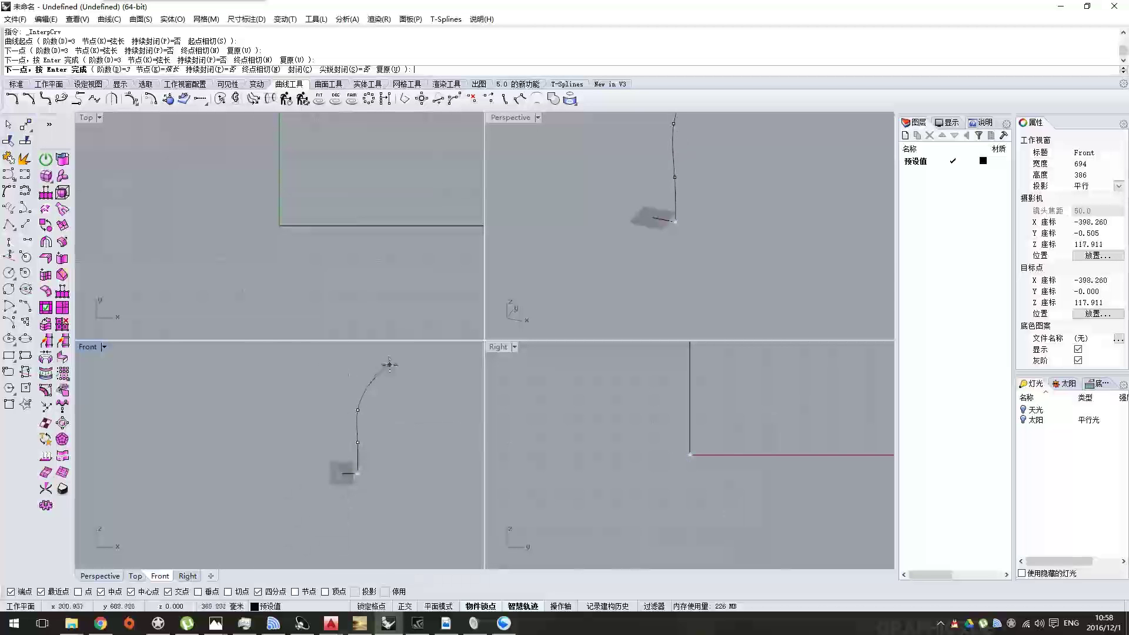
scroll(385, 378, "up", 2)
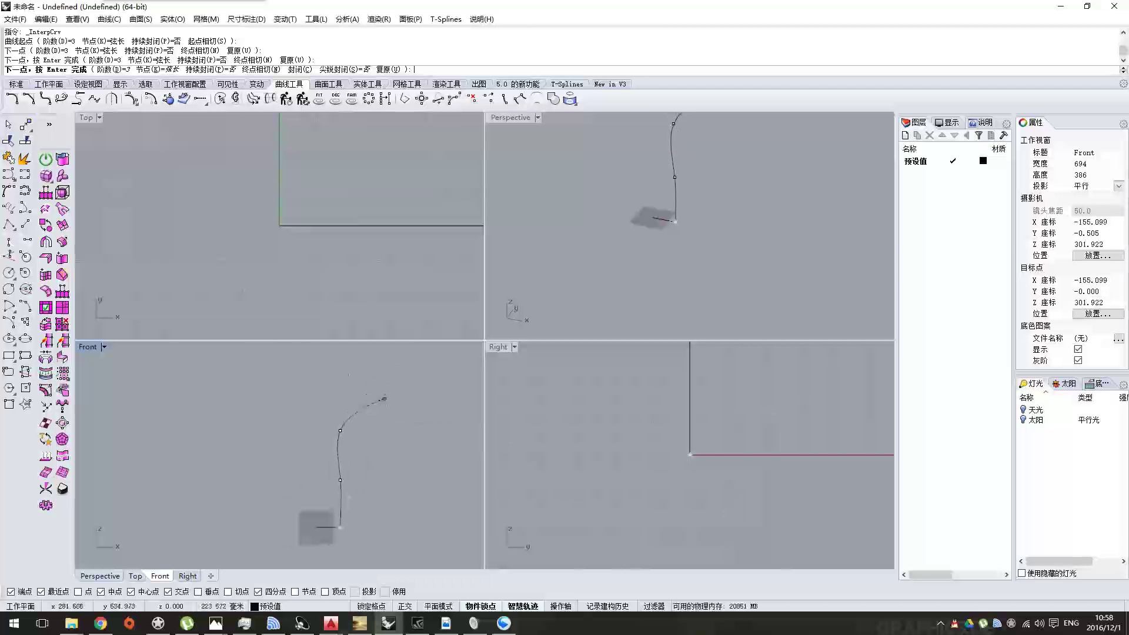
left_click(390, 404)
scroll(447, 398, "down", 2)
left_click(458, 394)
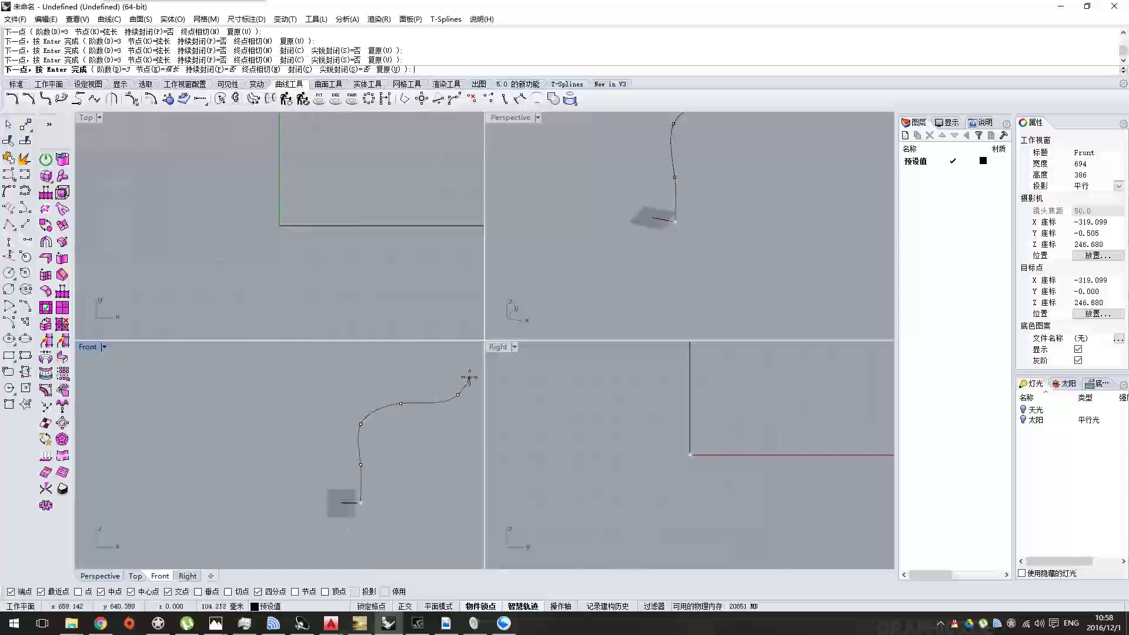
left_click(478, 379)
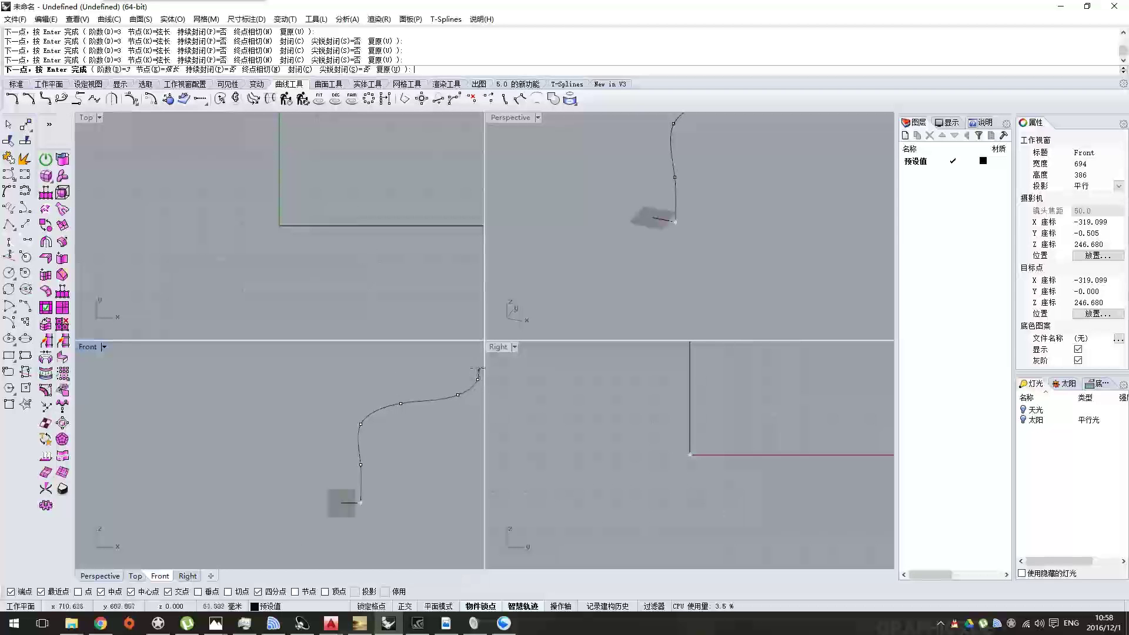
left_click(444, 355)
- Undo the last point, then add points hooking the upper arm back left and finish the curve
scroll(360, 352, "down", 2)
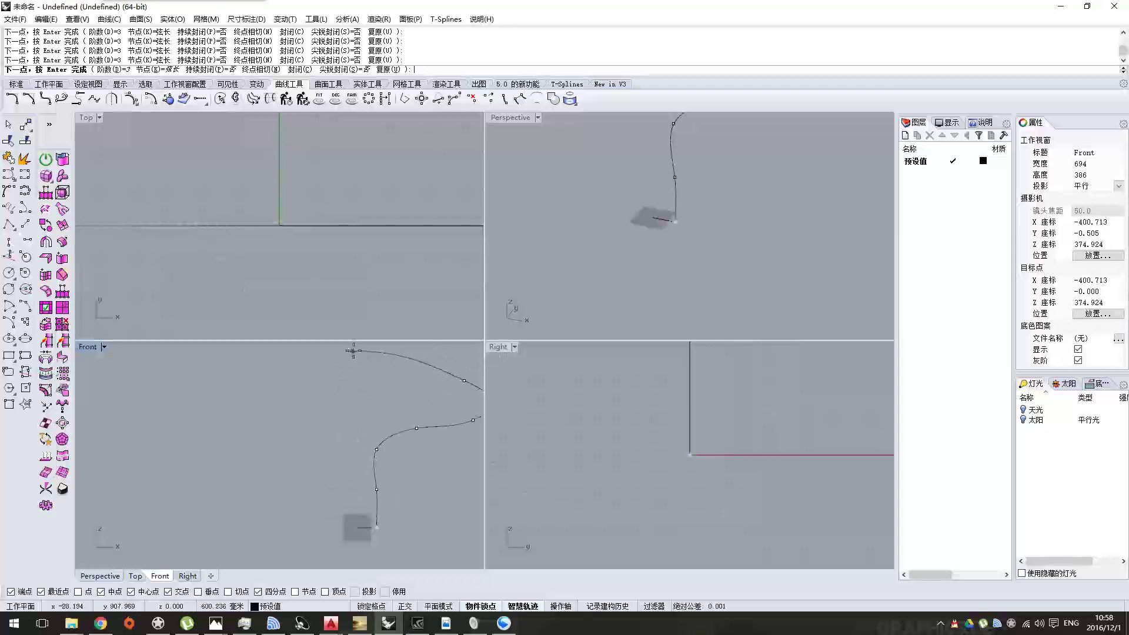
right_click_drag(355, 351, 357, 372)
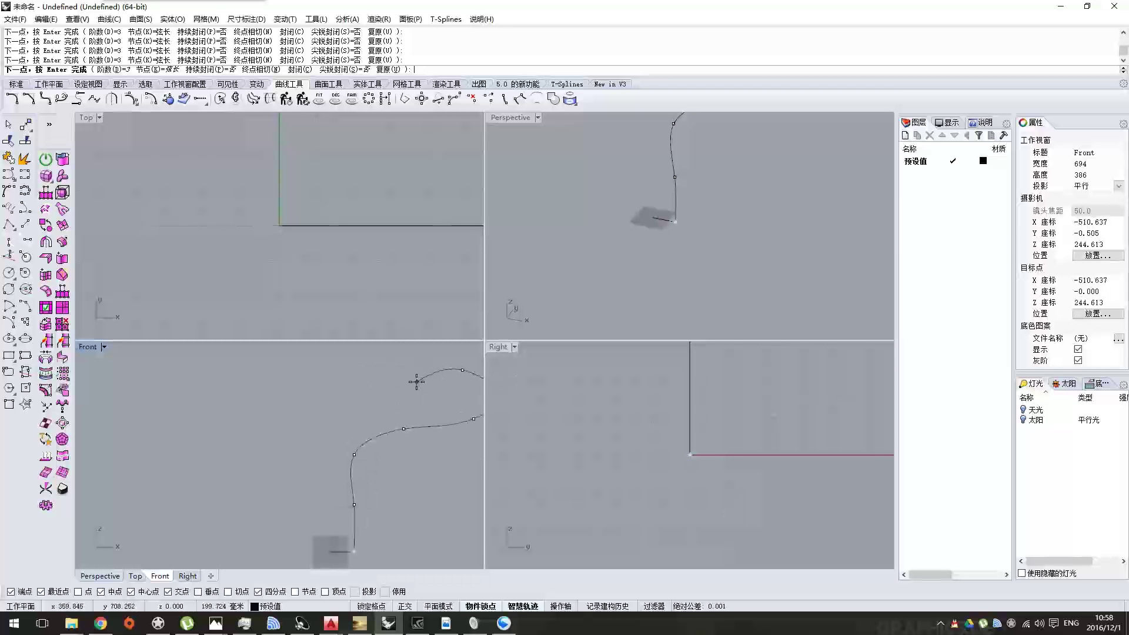
scroll(418, 383, "up", 2)
key("ctrl+z")
scroll(456, 392, "up", 3)
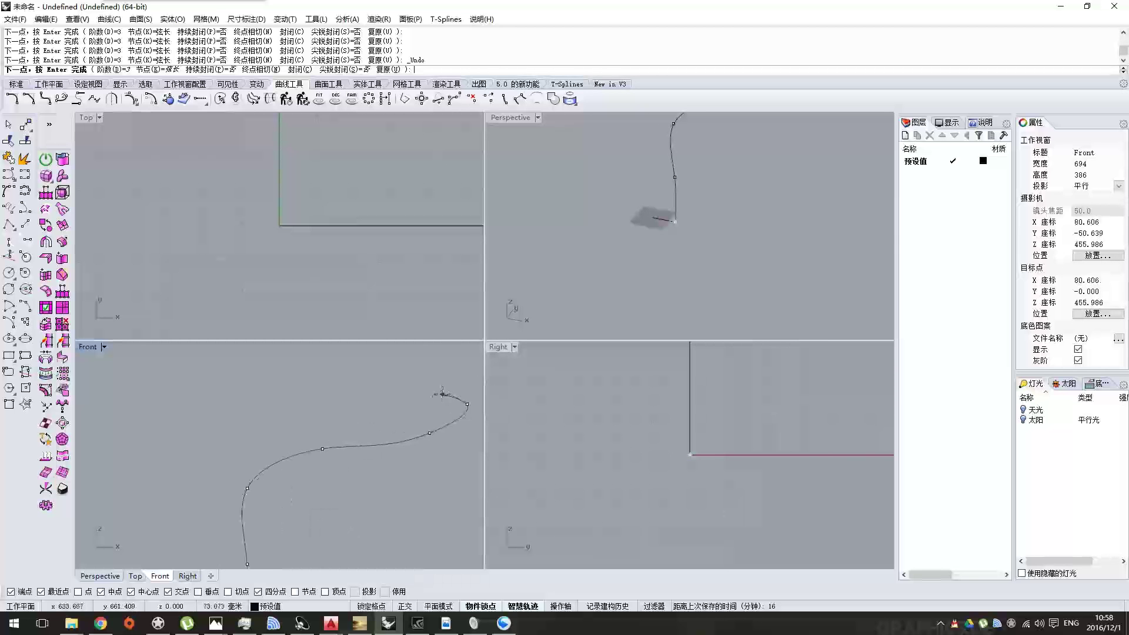
left_click(467, 404)
scroll(448, 396, "down", 2)
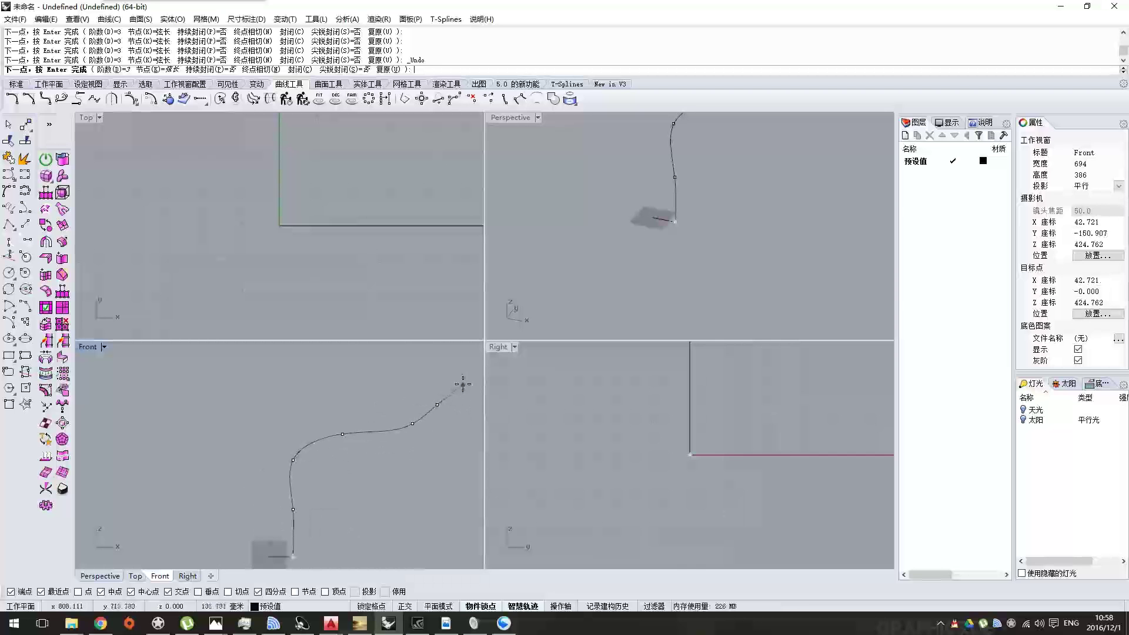
left_click(425, 386)
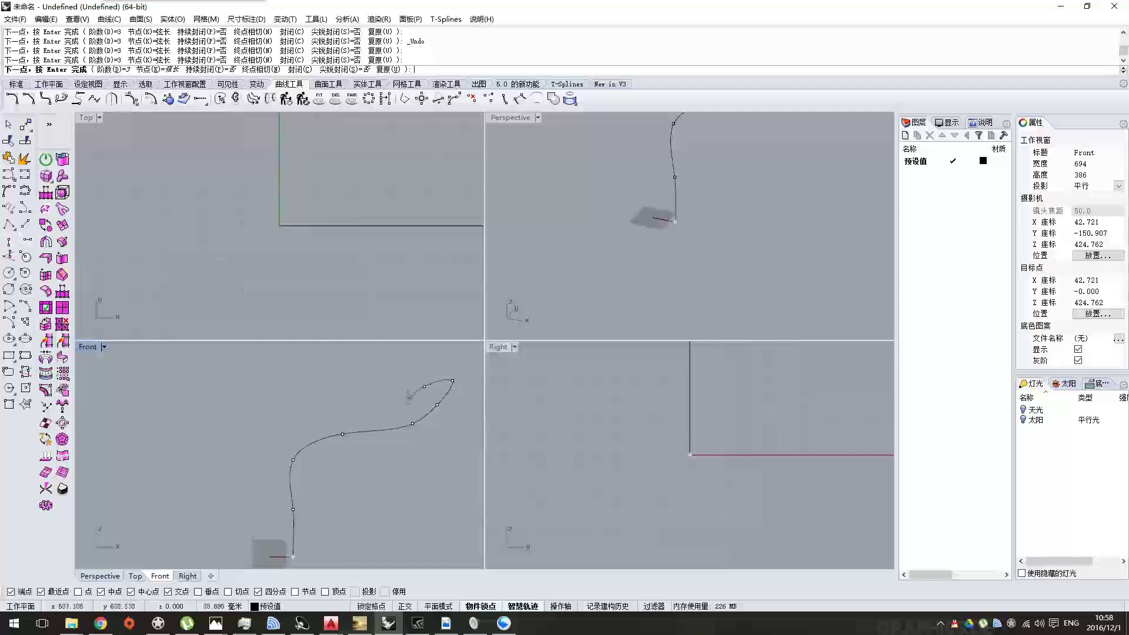
left_click(371, 400)
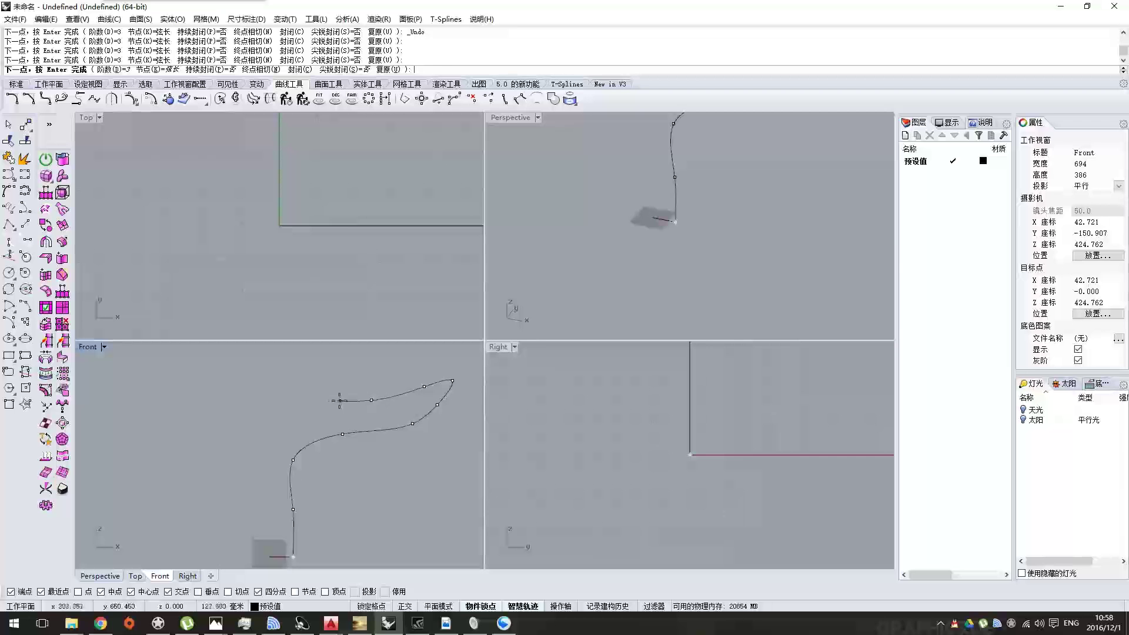
left_click(274, 410)
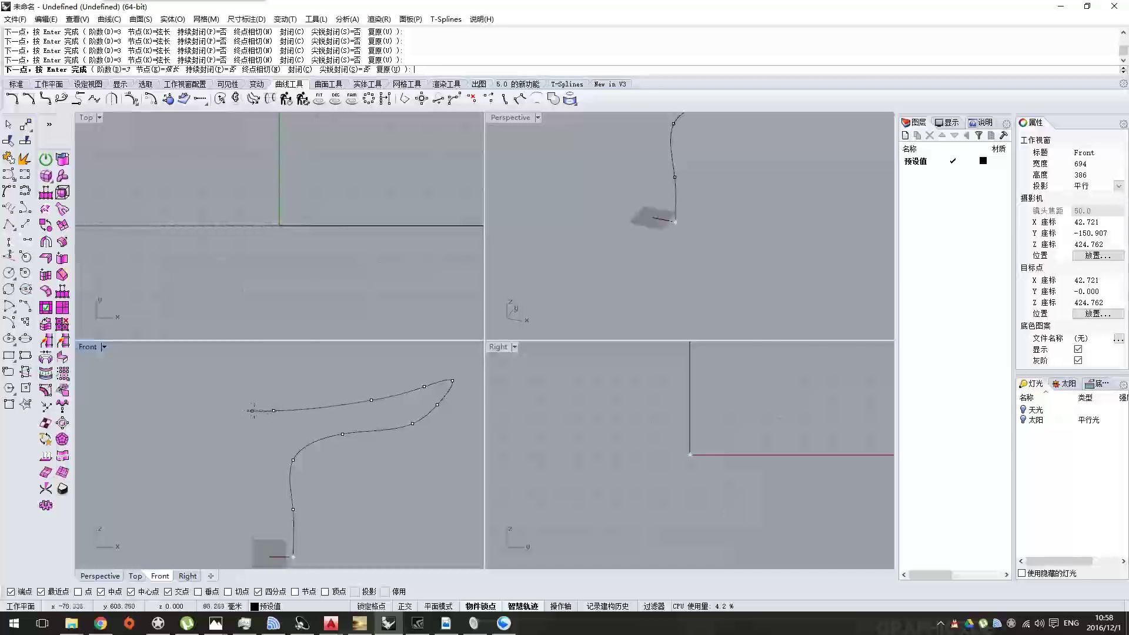
left_click(252, 411)
key("Return")
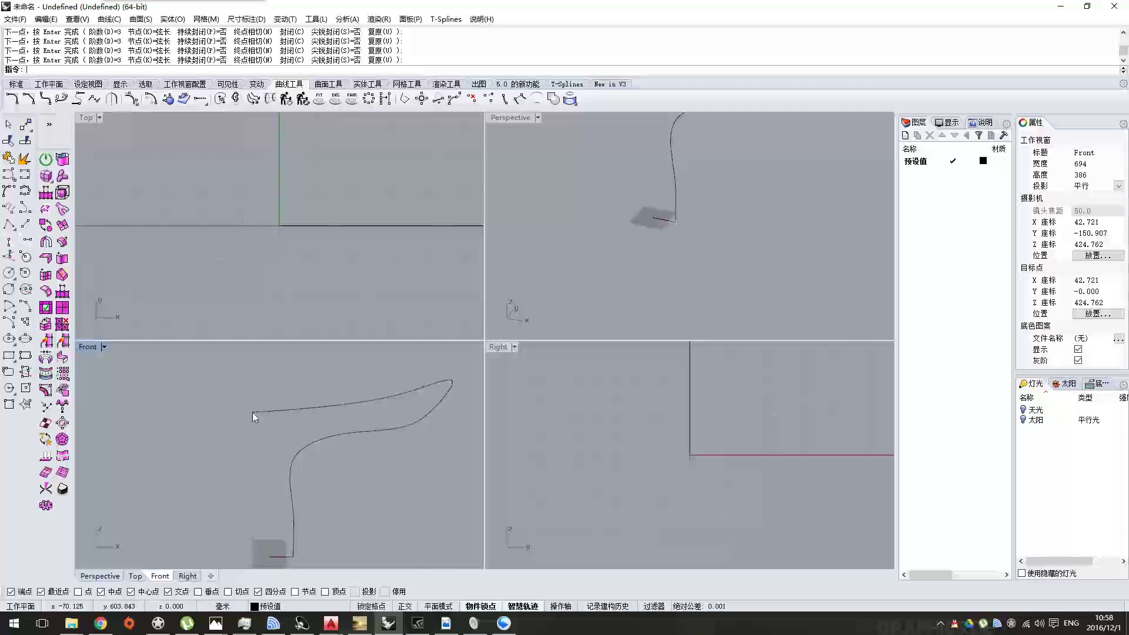
scroll(264, 430, "down", 2)
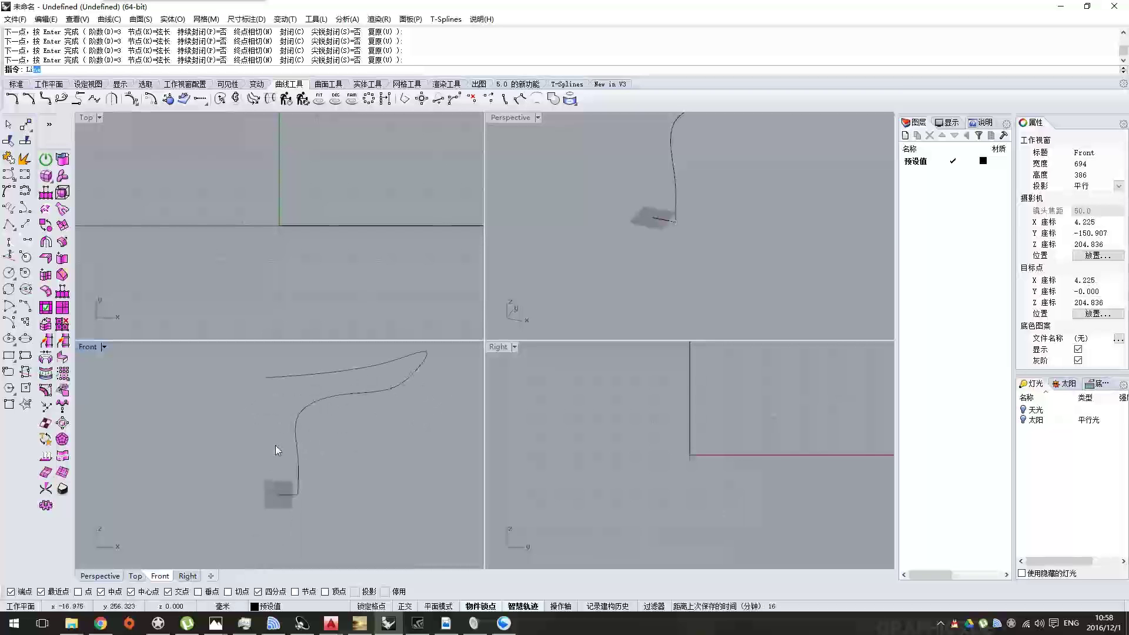
- Draw a vertical line from the curve's bottom endpoint straight up past the upper arm
type("Li")
key("Return")
left_click(278, 494)
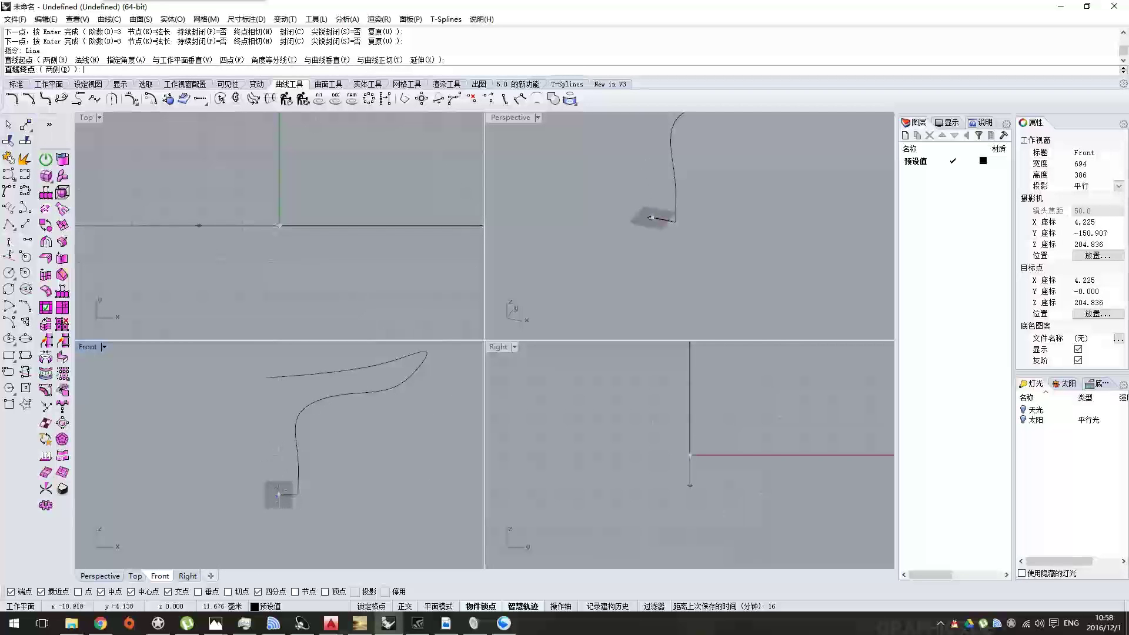
left_click(283, 355)
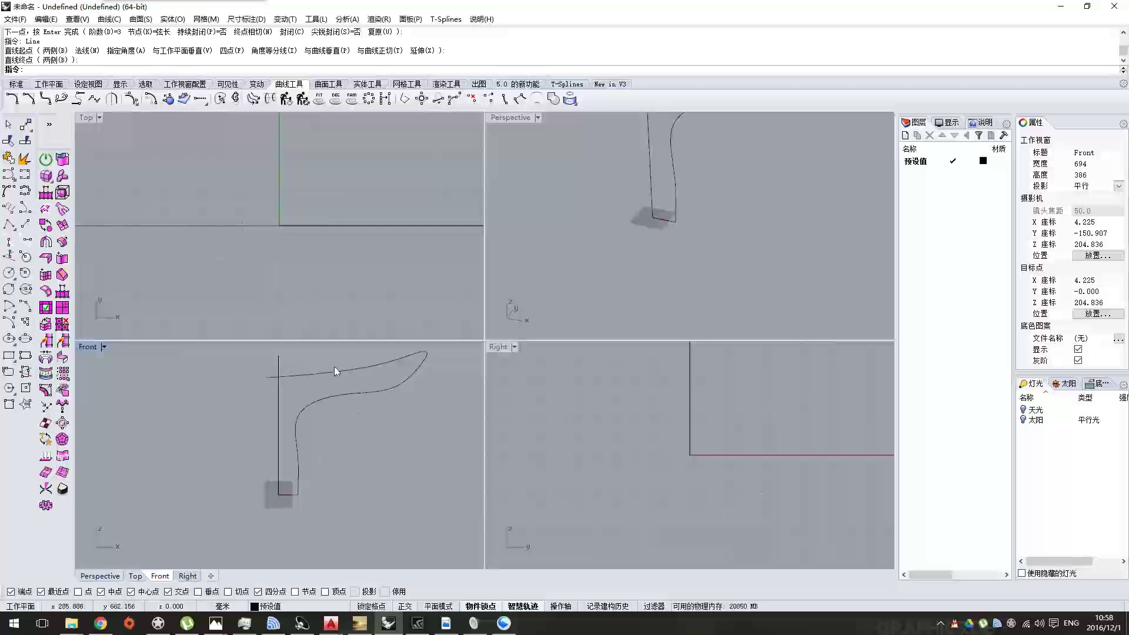
left_click(279, 390)
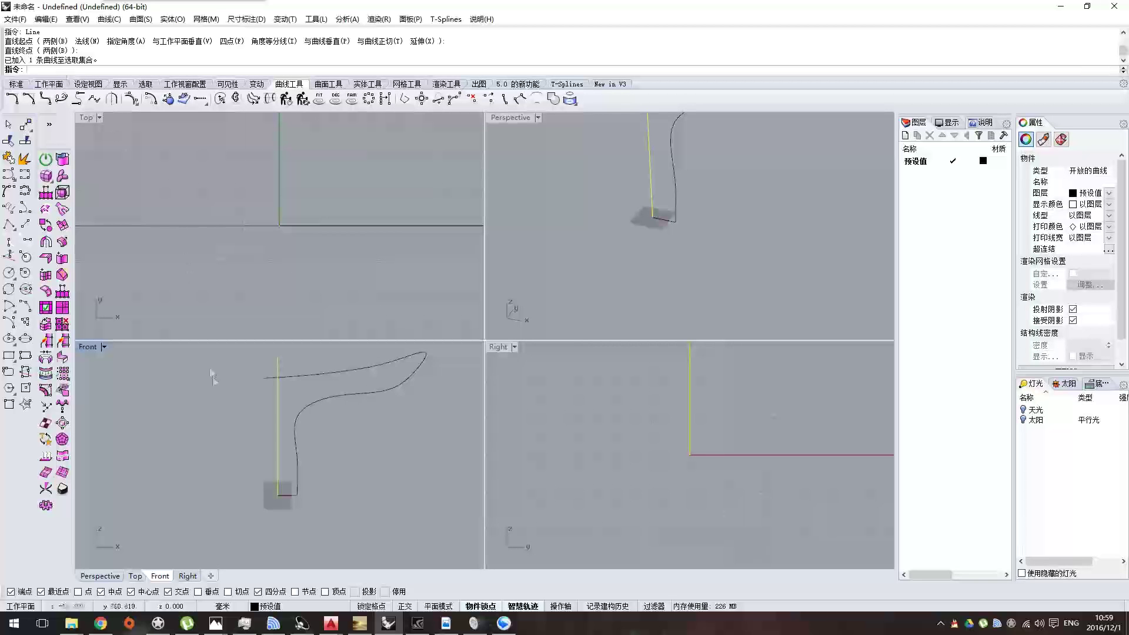
- Enlarge the command history pane and deselect the vertical line
mouse_move(241, 10)
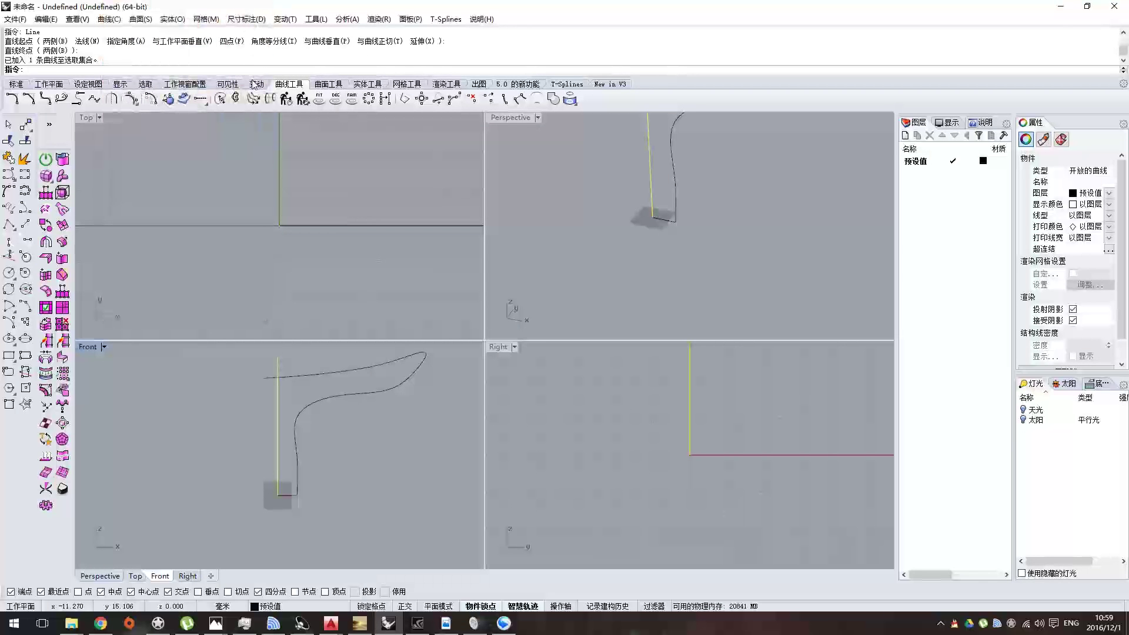
left_click_drag(253, 74, 253, 125)
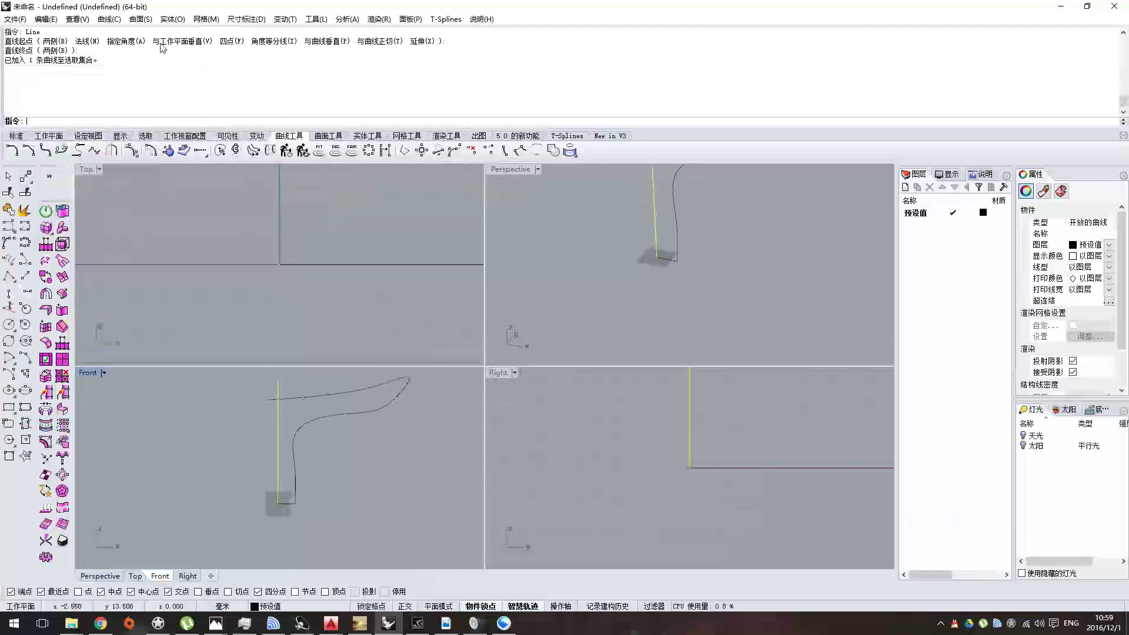
scroll(154, 68, "up", 5)
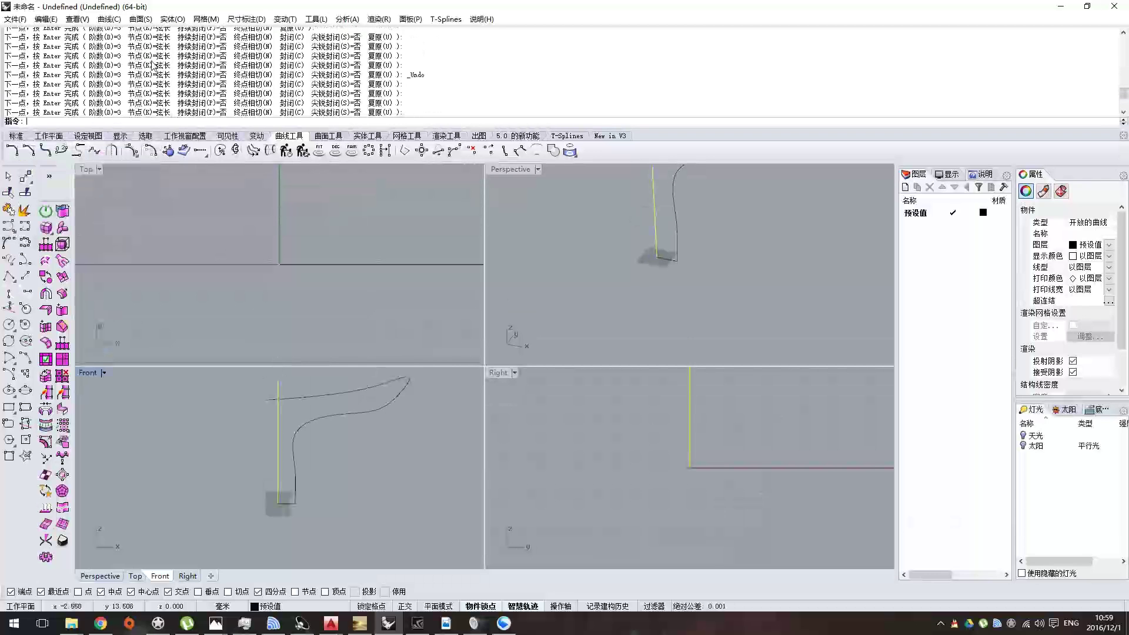
scroll(151, 65, "down", 5)
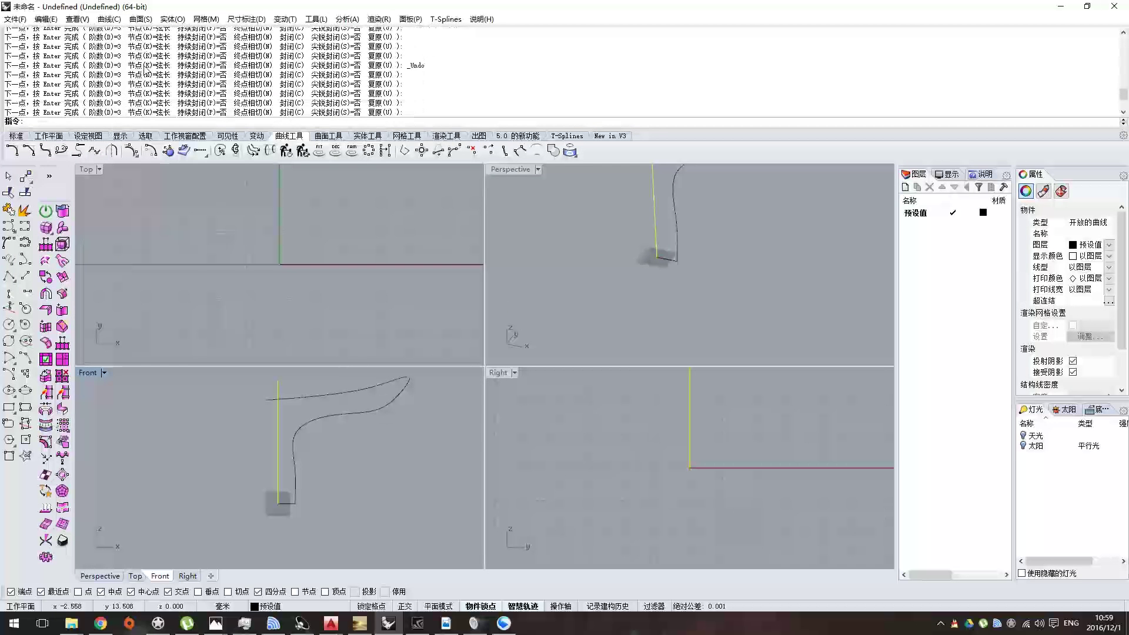
left_click(263, 417)
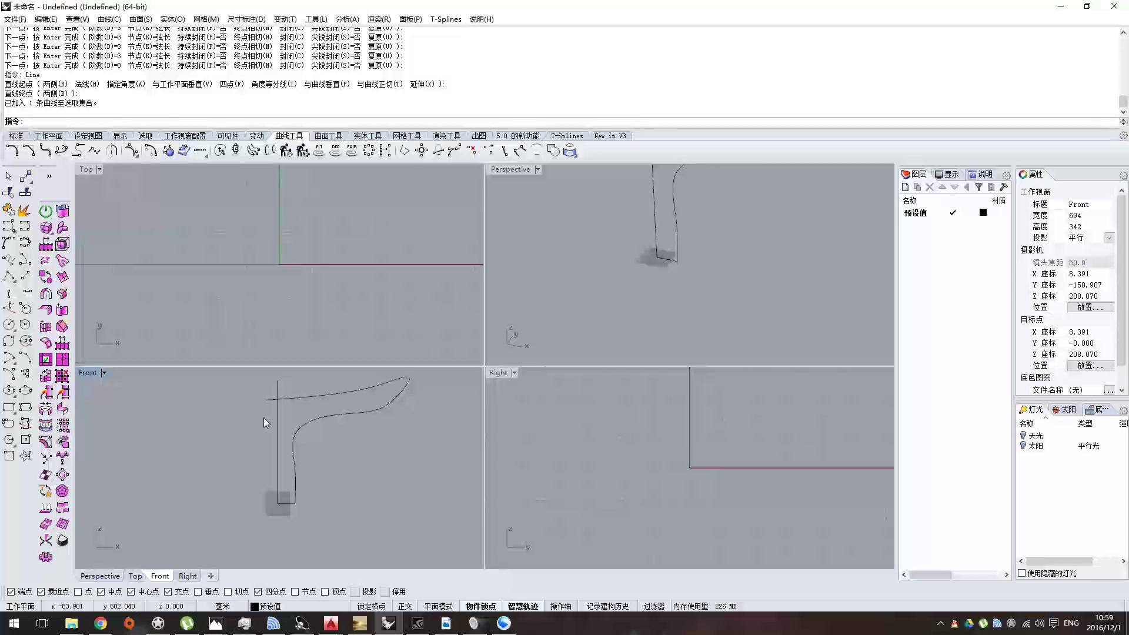
- Split the vertical line where the profile curve crosses it
type("split")
key("Return")
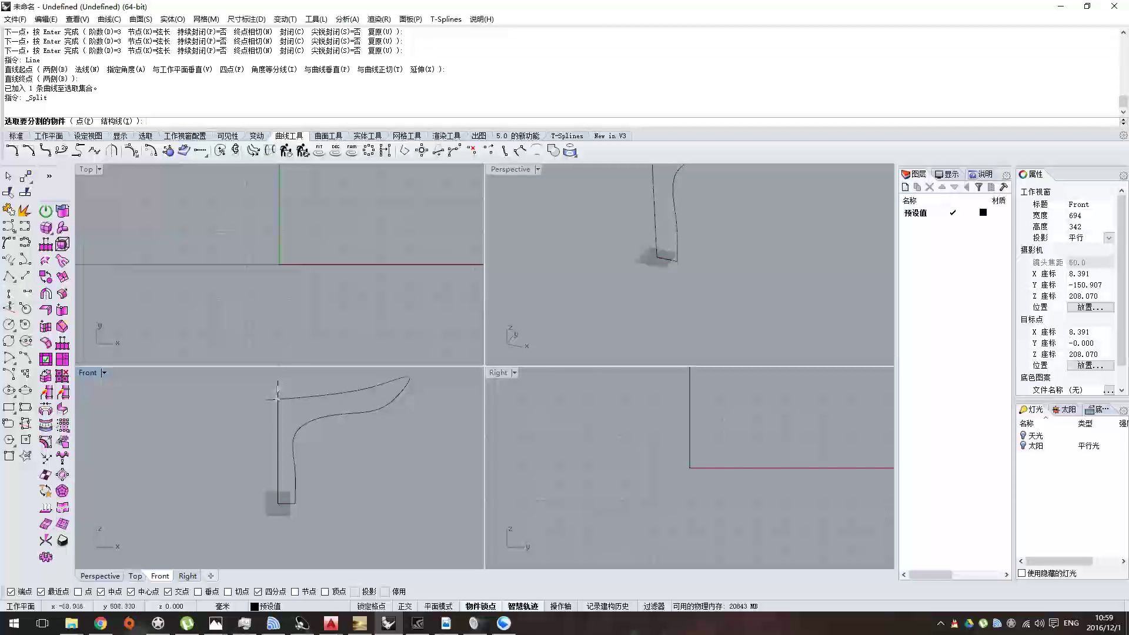
left_click(277, 404)
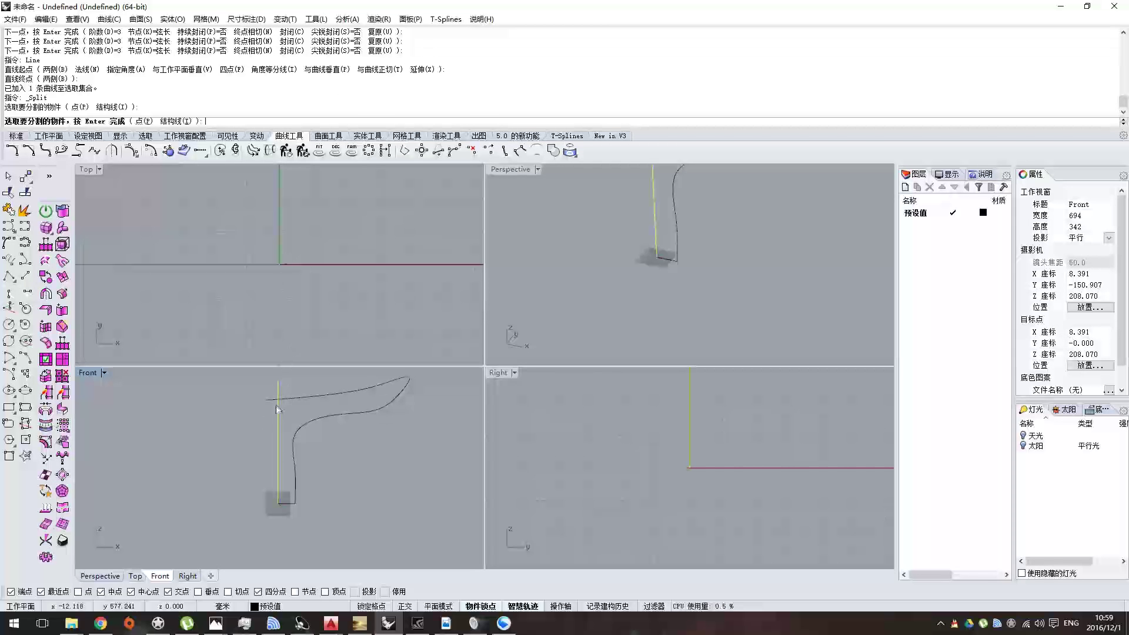
key("Return")
left_click(288, 401)
key("Return")
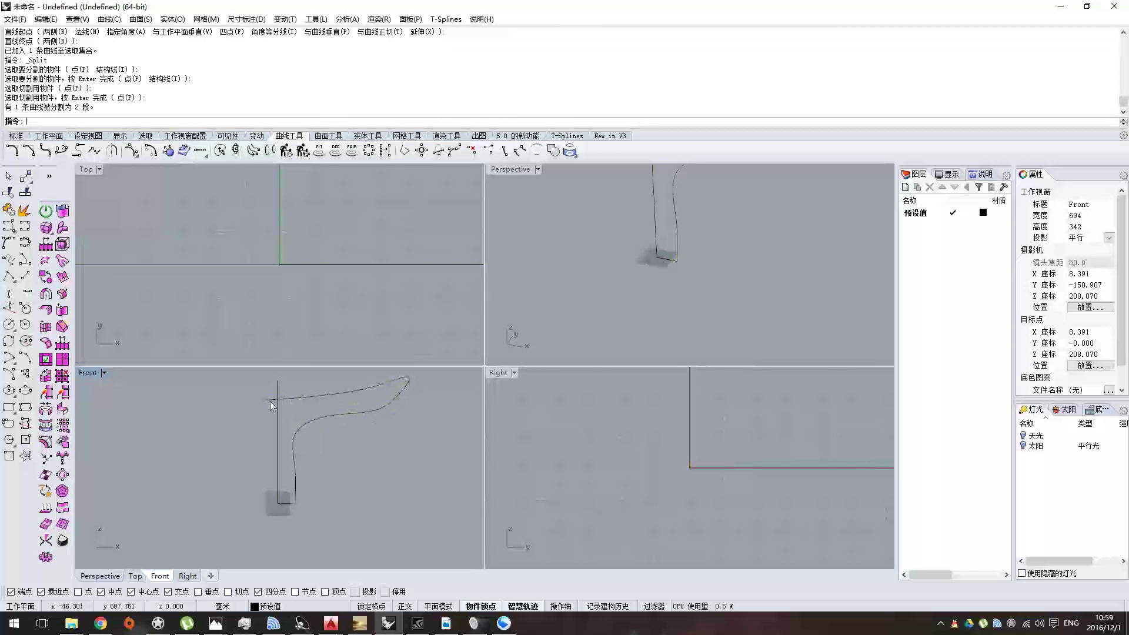
left_click(270, 402)
key("Escape")
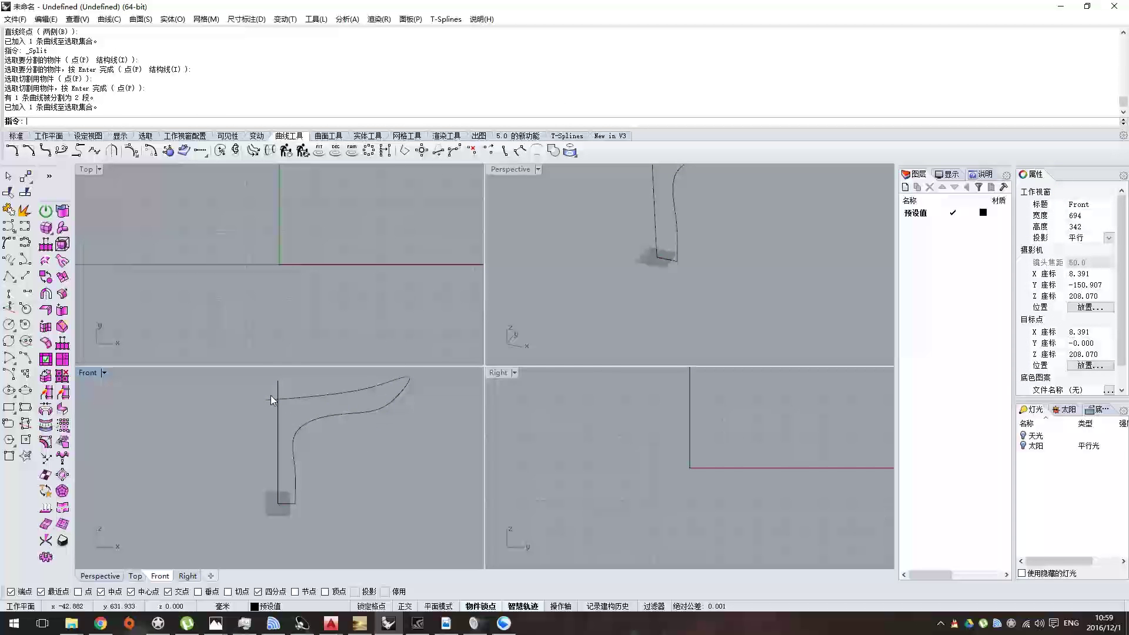
- Trim the curve's overhang at the vertical line and delete the stub above the corner
scroll(271, 395, "up", 3)
type("trim")
key("Return")
left_click(284, 429)
key("Return")
left_click(275, 406)
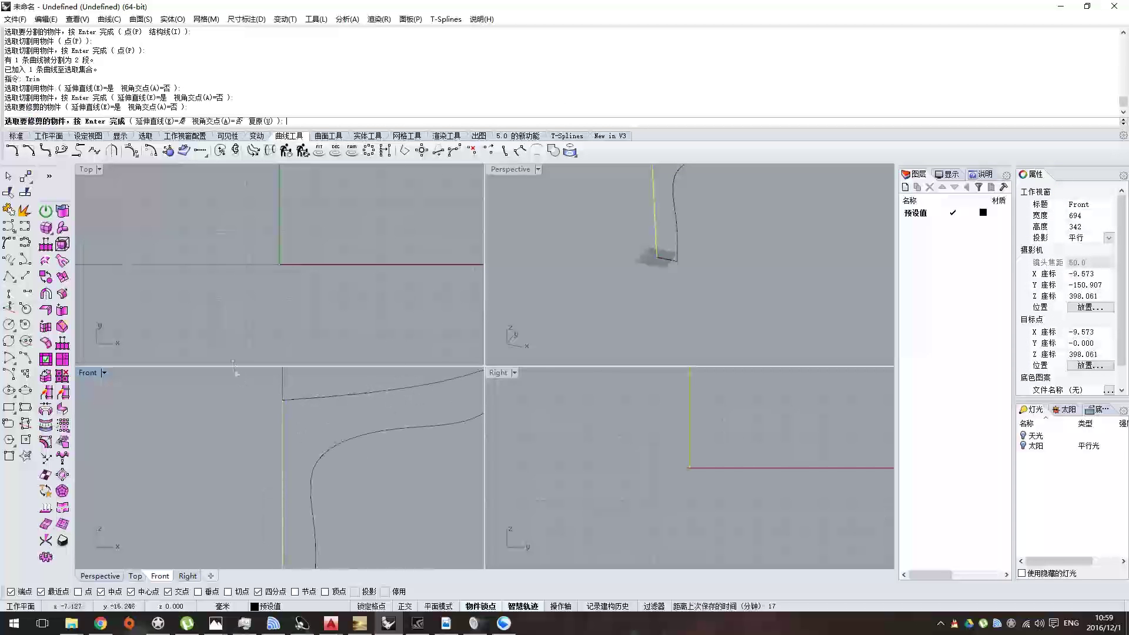
key("Return")
scroll(274, 426, "down", 3)
left_click(278, 397)
key("Delete")
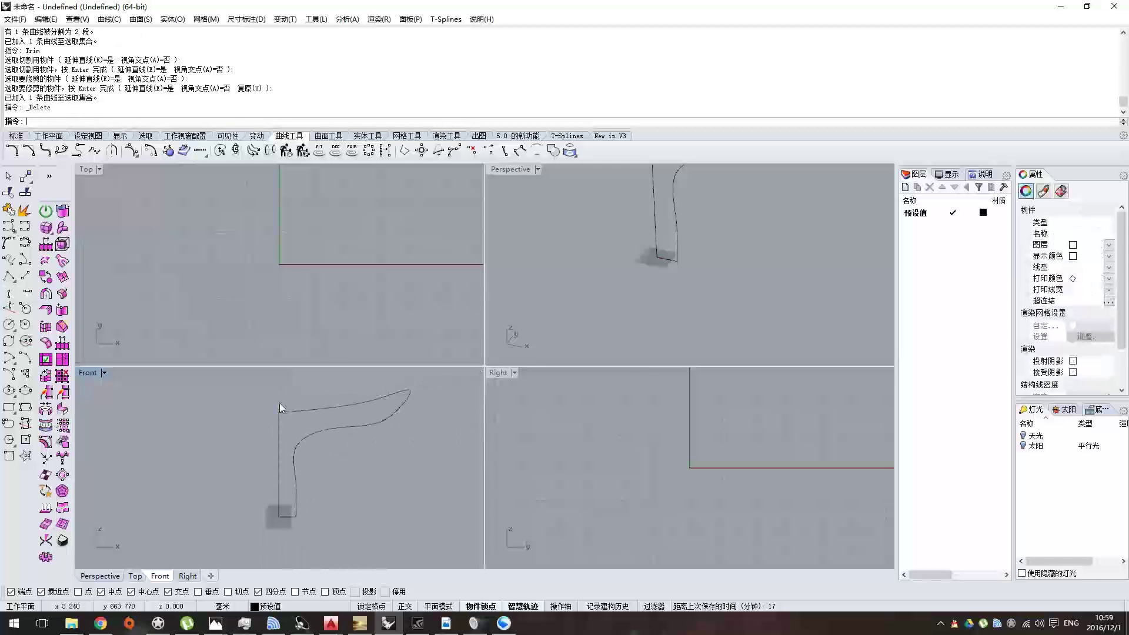
scroll(280, 403, "up", 3)
- Turn on the profile curve's edit points with EditPtOn
left_click(297, 409)
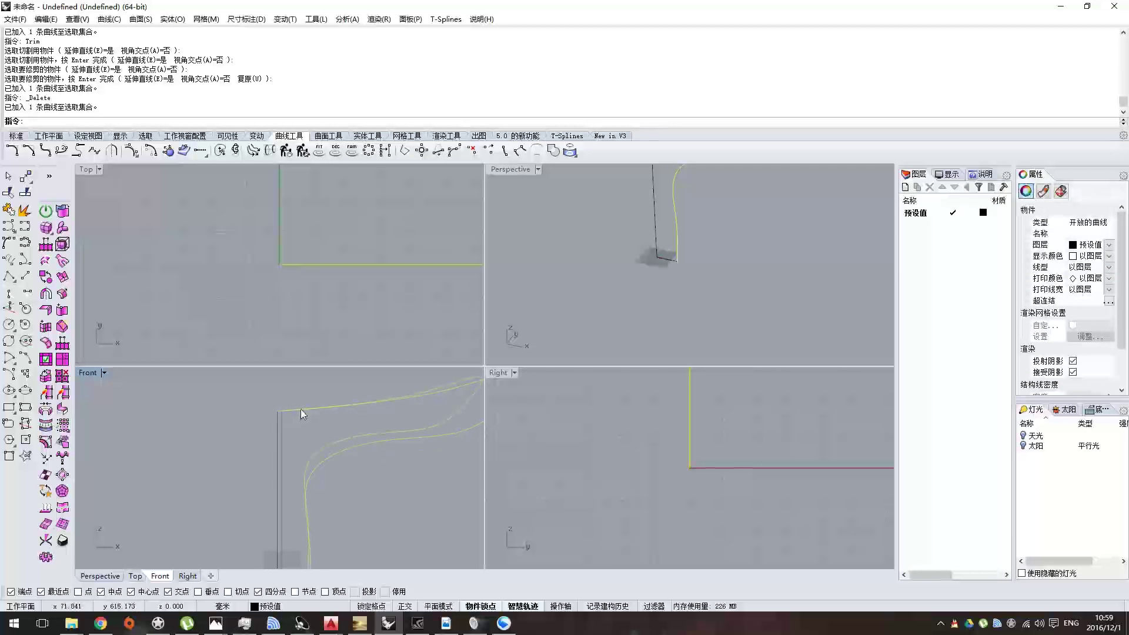
scroll(298, 414, "down", 2)
type("EditPtOn")
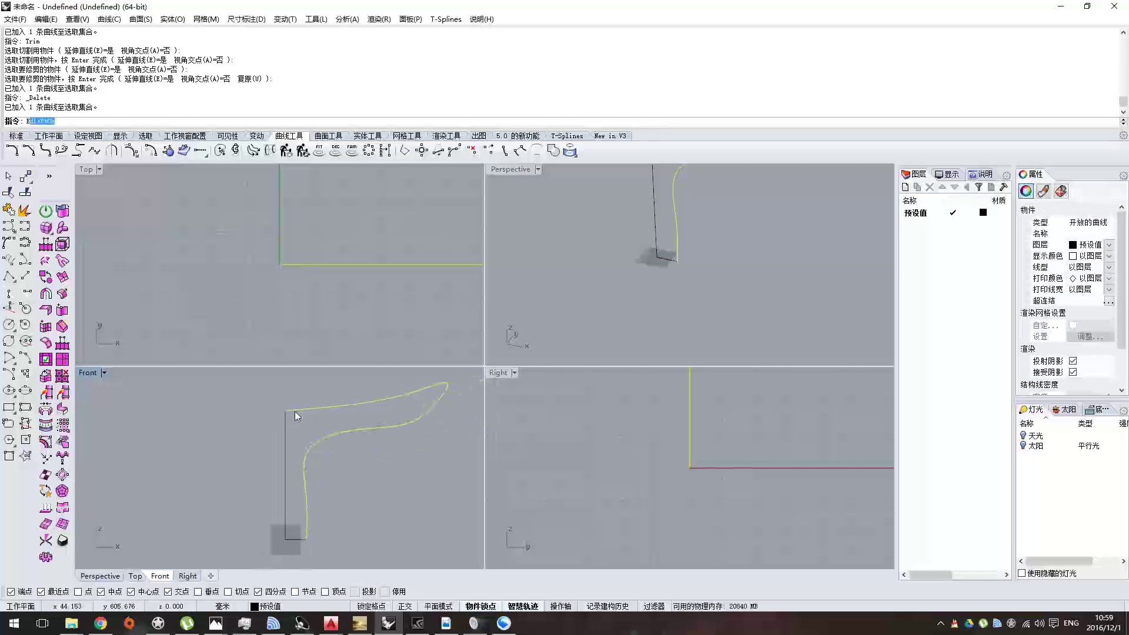
key("Return")
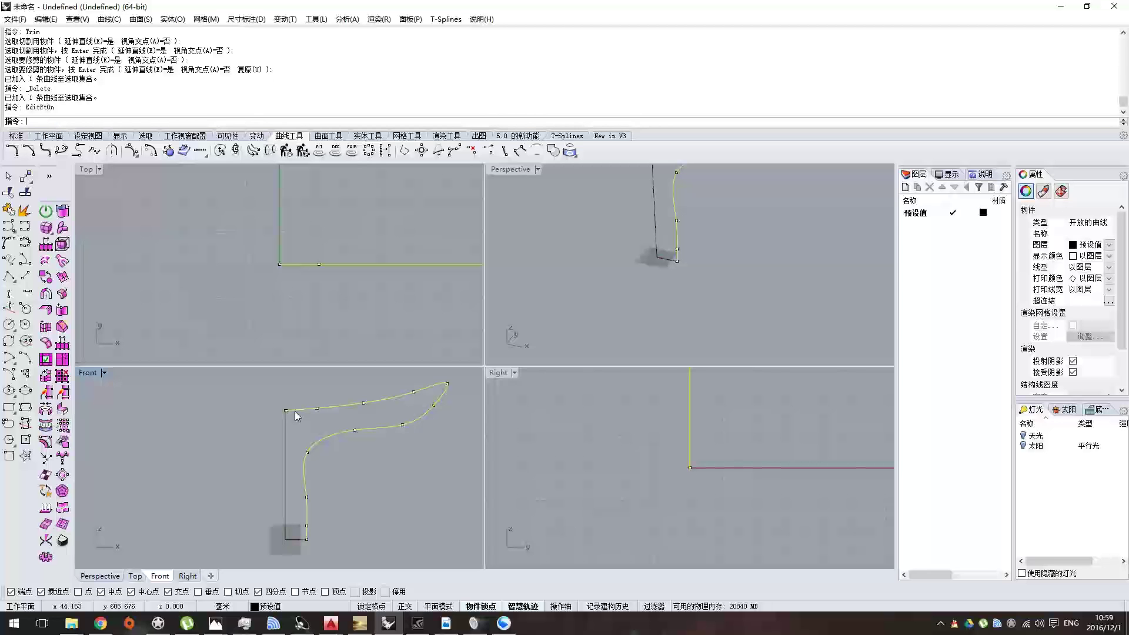
key("ctrl+shift+s")
key("Escape")
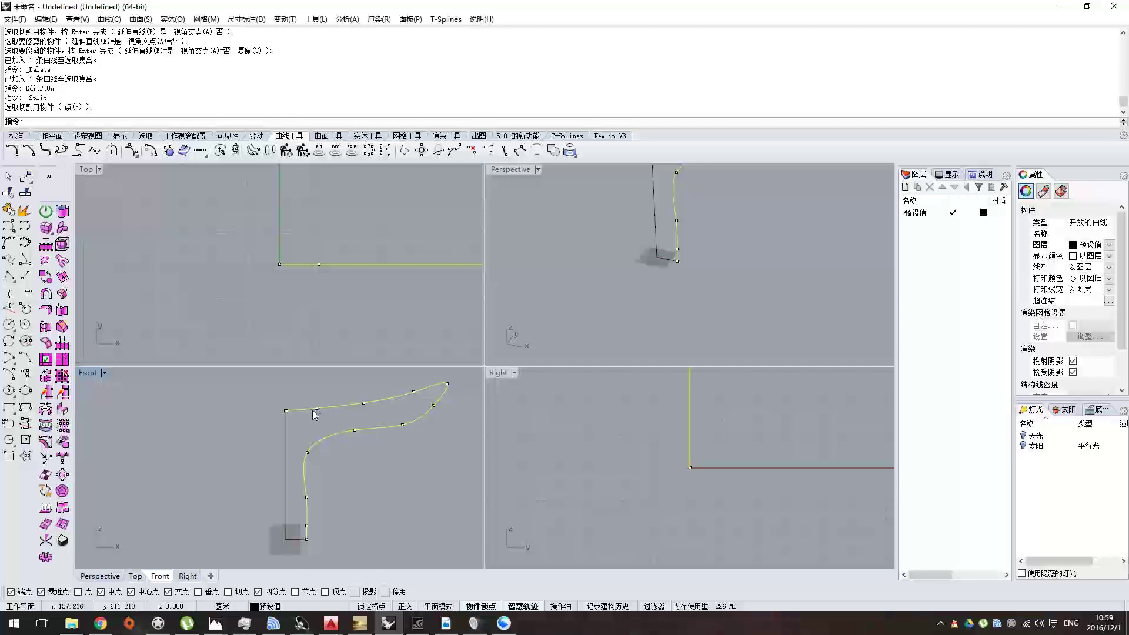
- Drag the upper arm's edit points rightward to smooth the bend out of the corner
scroll(312, 414, "up", 1)
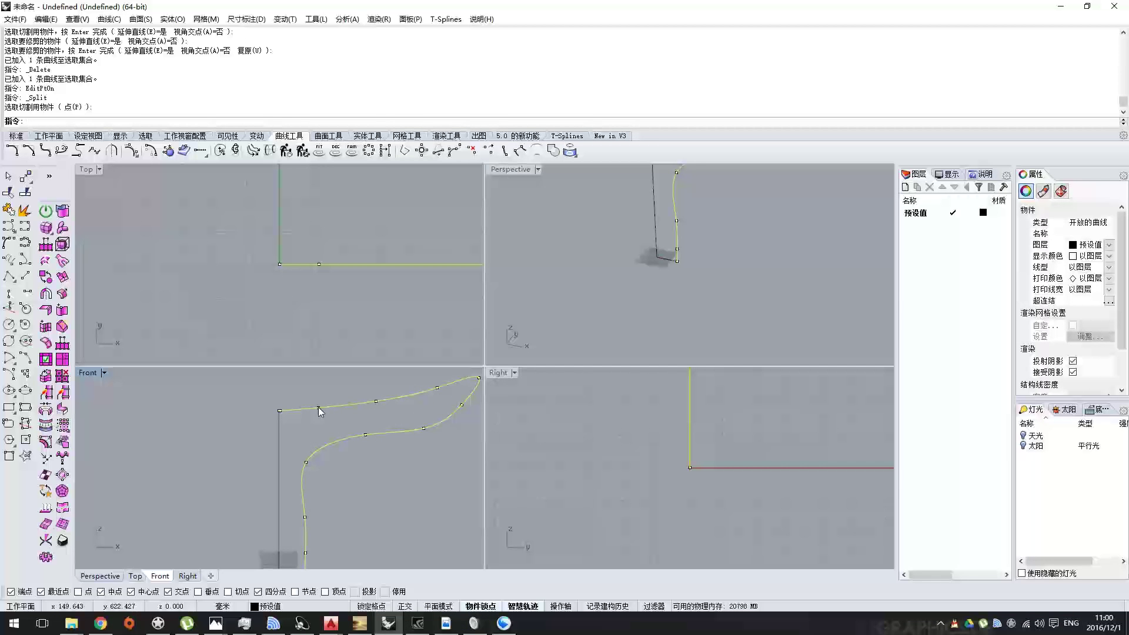
scroll(319, 407, "up", 5)
key("Escape")
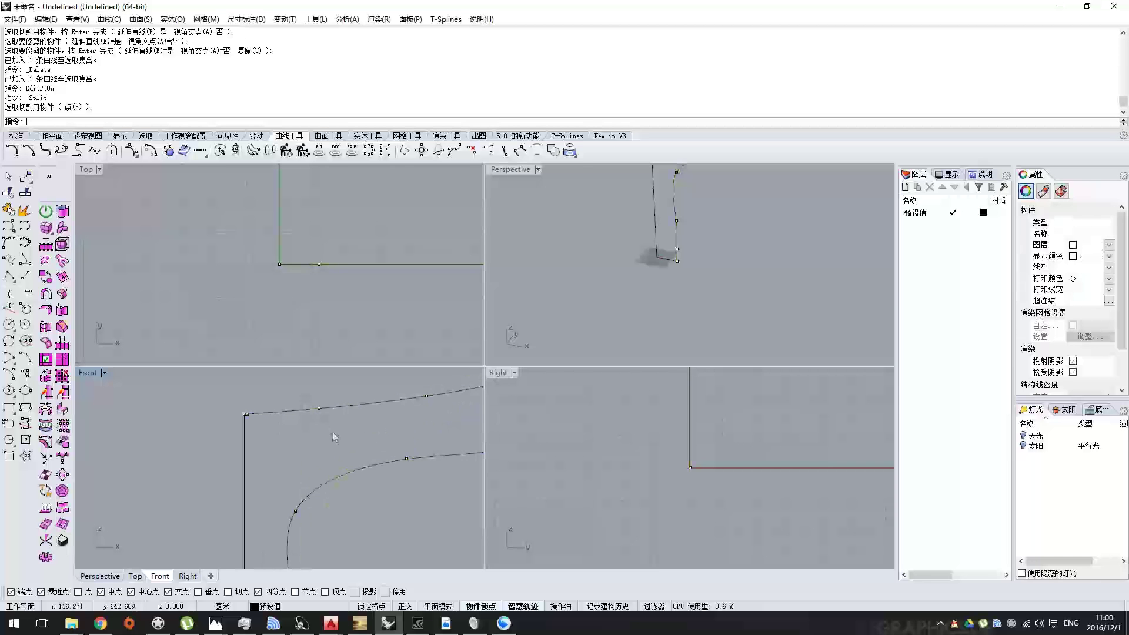
left_click(331, 407)
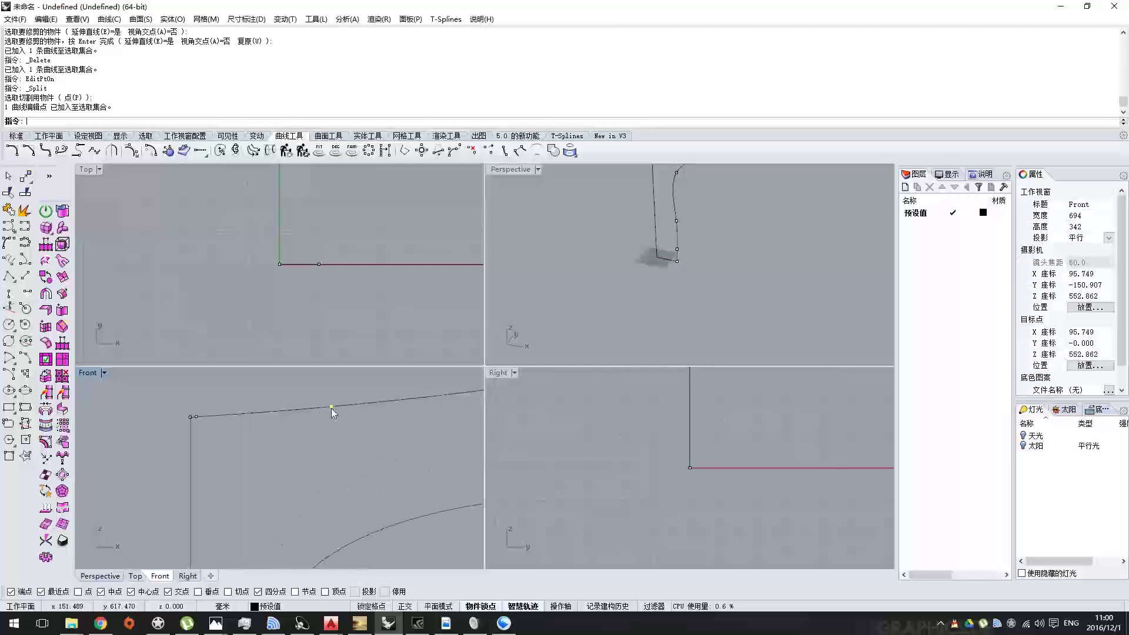
left_click_drag(331, 406, 366, 415)
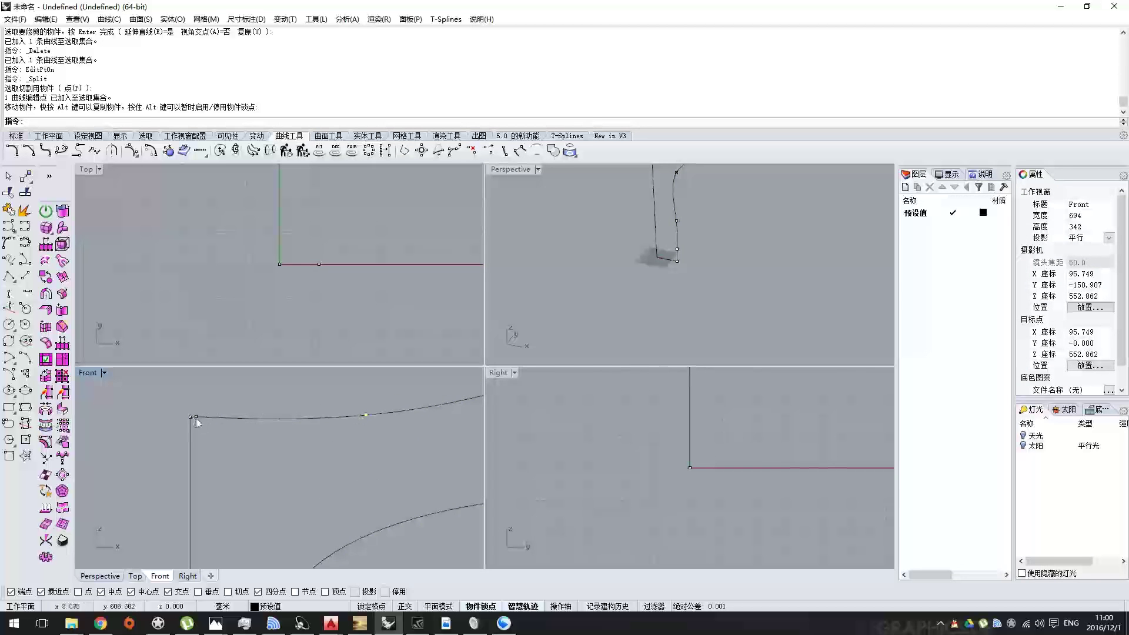
left_click_drag(196, 416, 234, 418)
left_click_drag(365, 416, 386, 412)
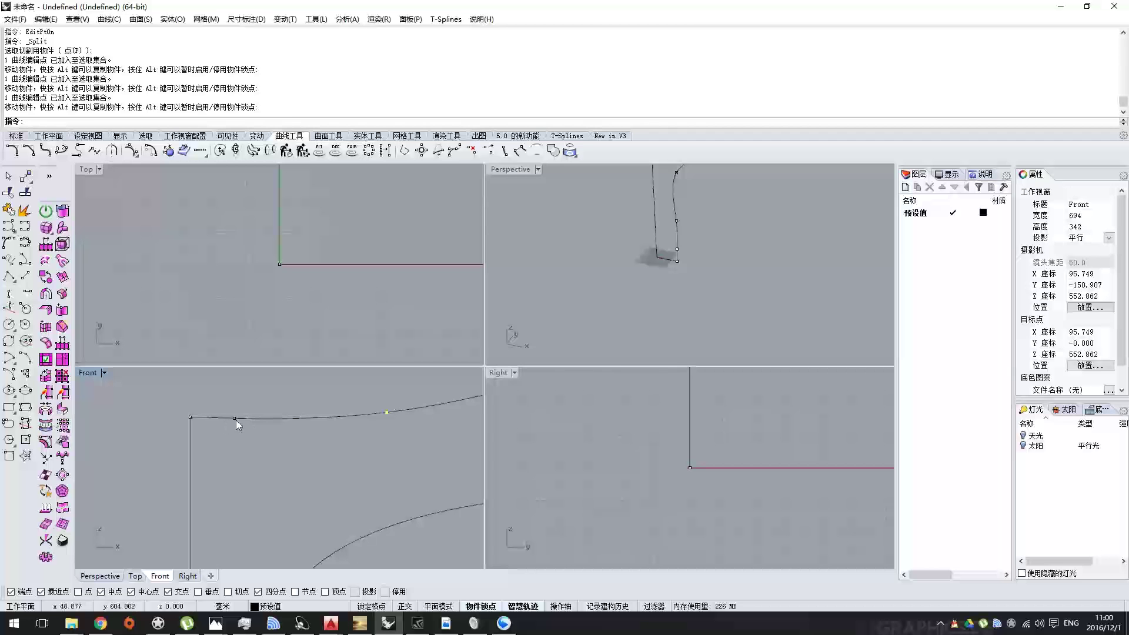
left_click_drag(235, 419, 287, 409)
- Adjust the edit points near the arm's tip to finish the sweep, then clear the selection
scroll(249, 418, "up", 5)
scroll(287, 411, "down", 4)
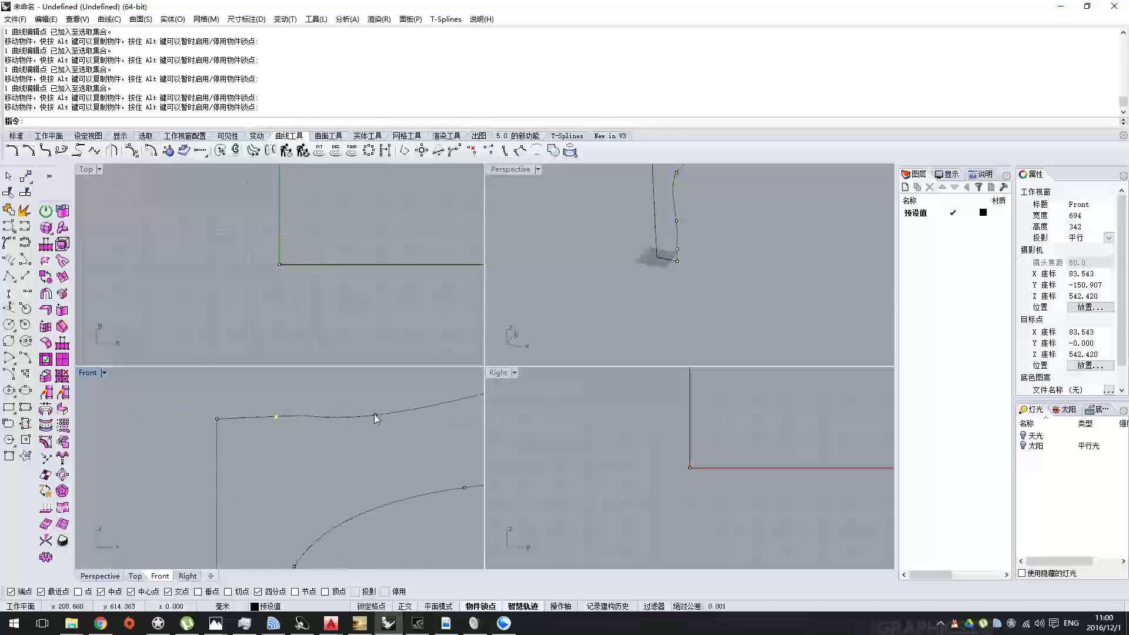
left_click_drag(374, 415, 411, 406)
scroll(393, 400, "up", 3)
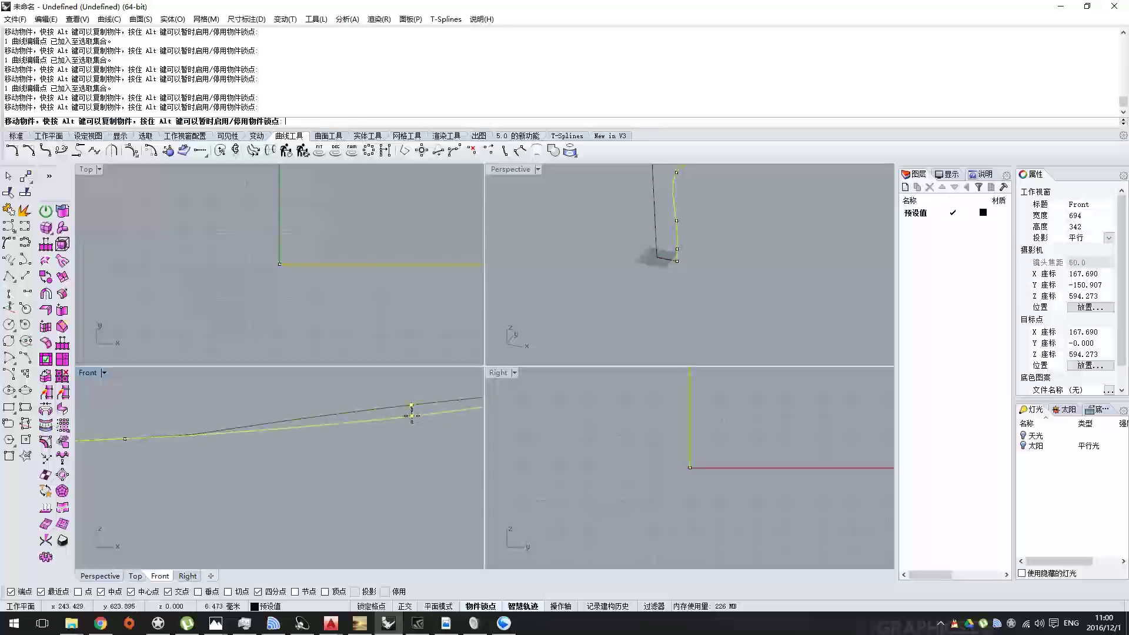
left_click_drag(411, 411, 304, 423)
scroll(303, 422, "down", 2)
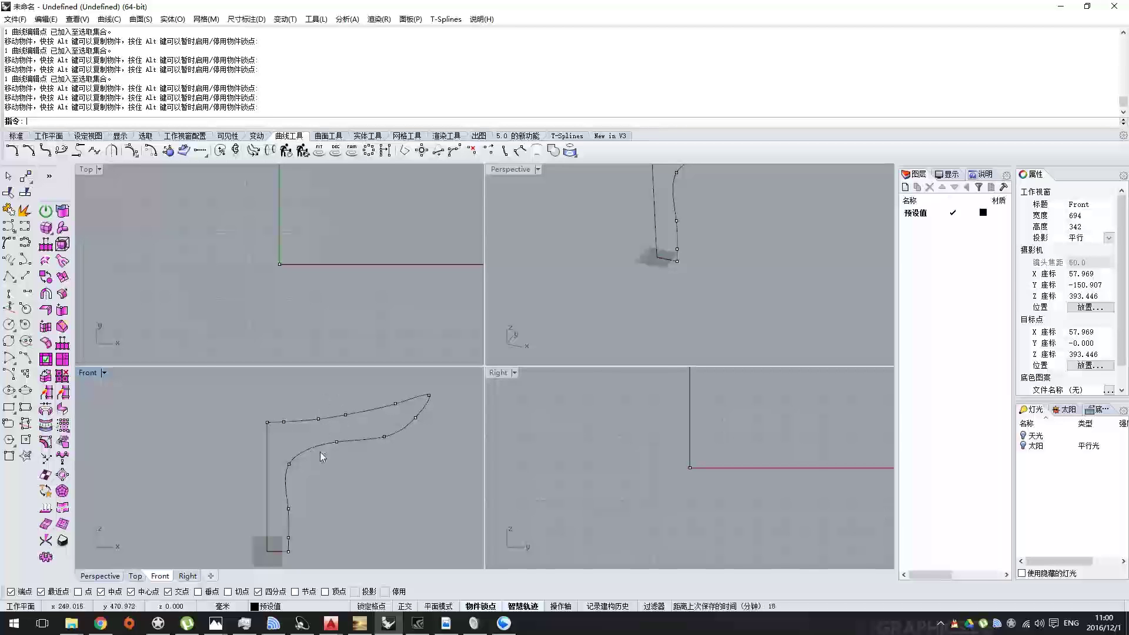
key("Escape")
- Join the stem line and profile curve into one open curve
scroll(316, 520, "up", 3)
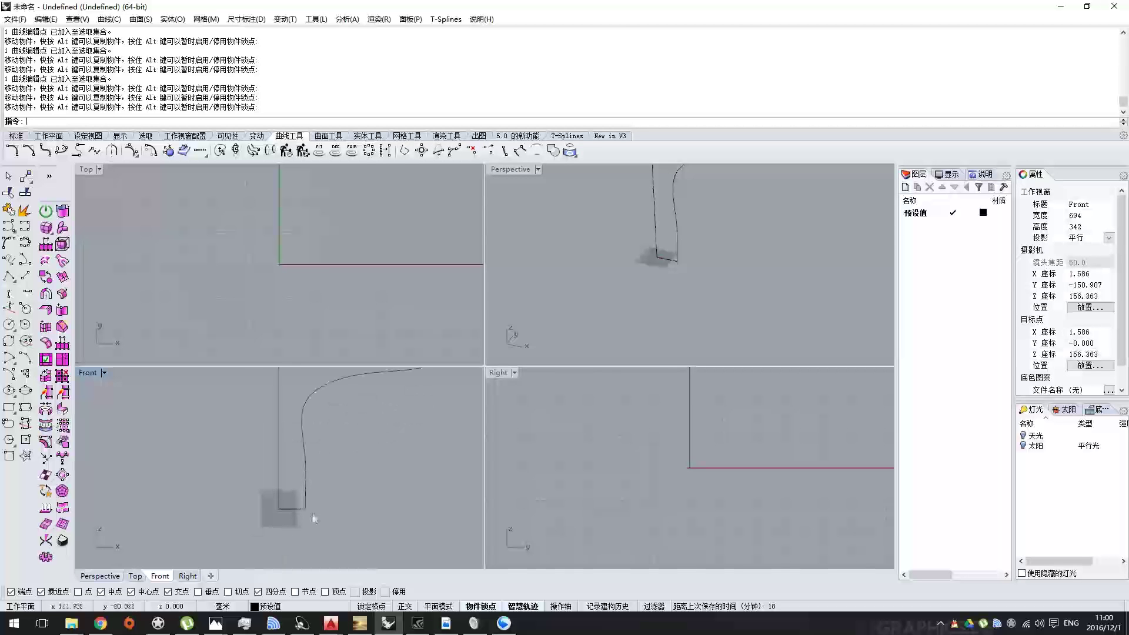
left_click_drag(316, 519, 288, 495)
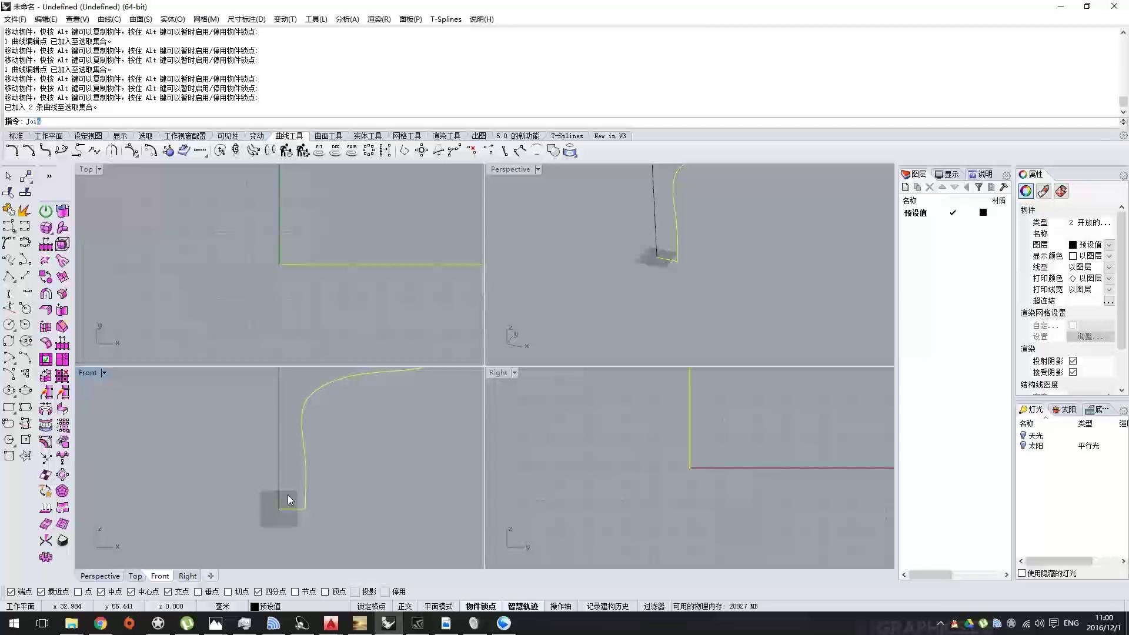
type("n")
key("Return")
scroll(304, 510, "down", 3)
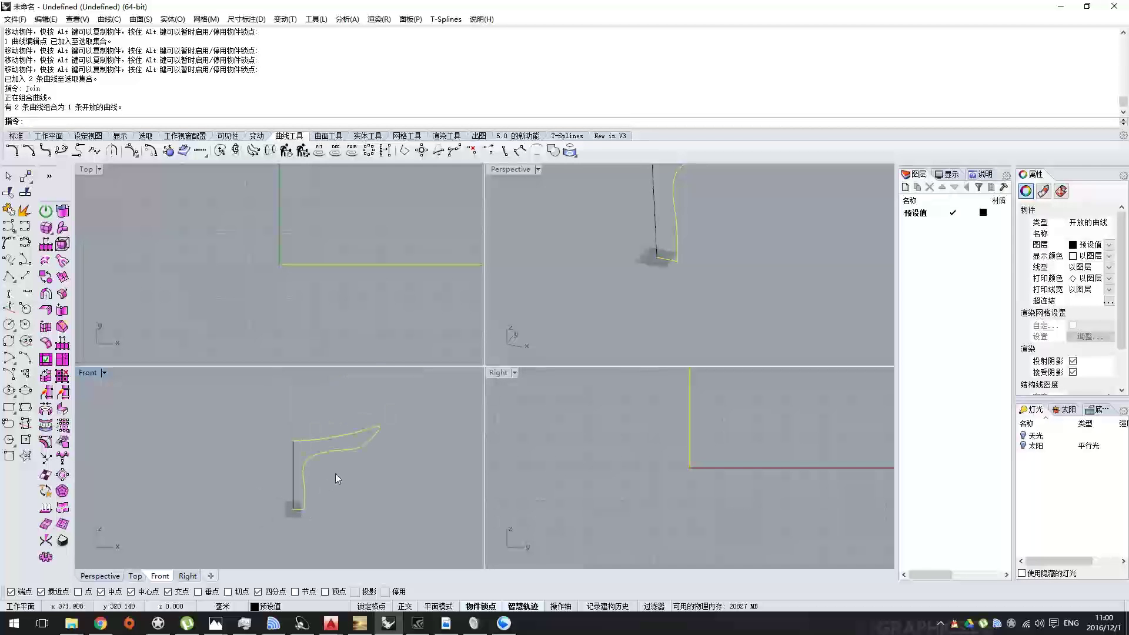
key("Escape")
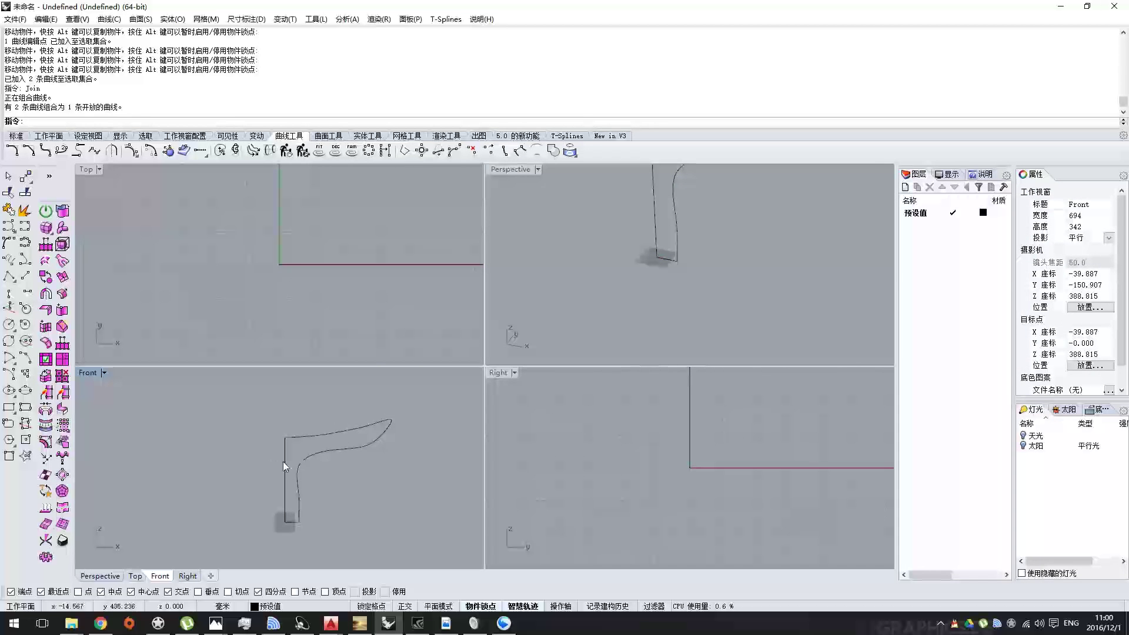
left_click(327, 135)
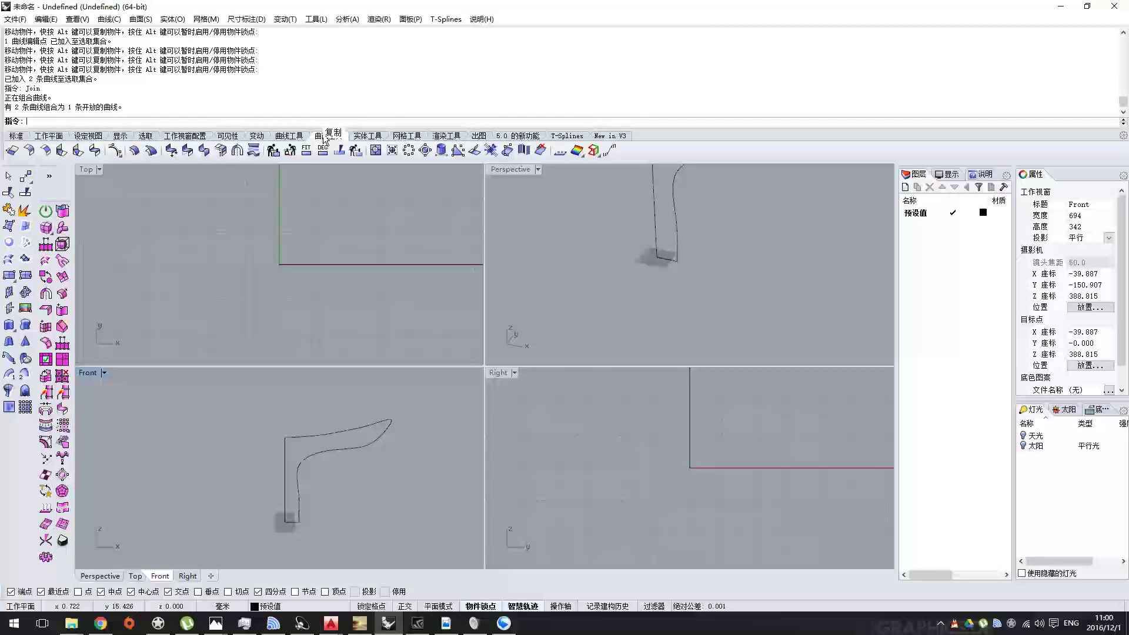
left_click(8, 391)
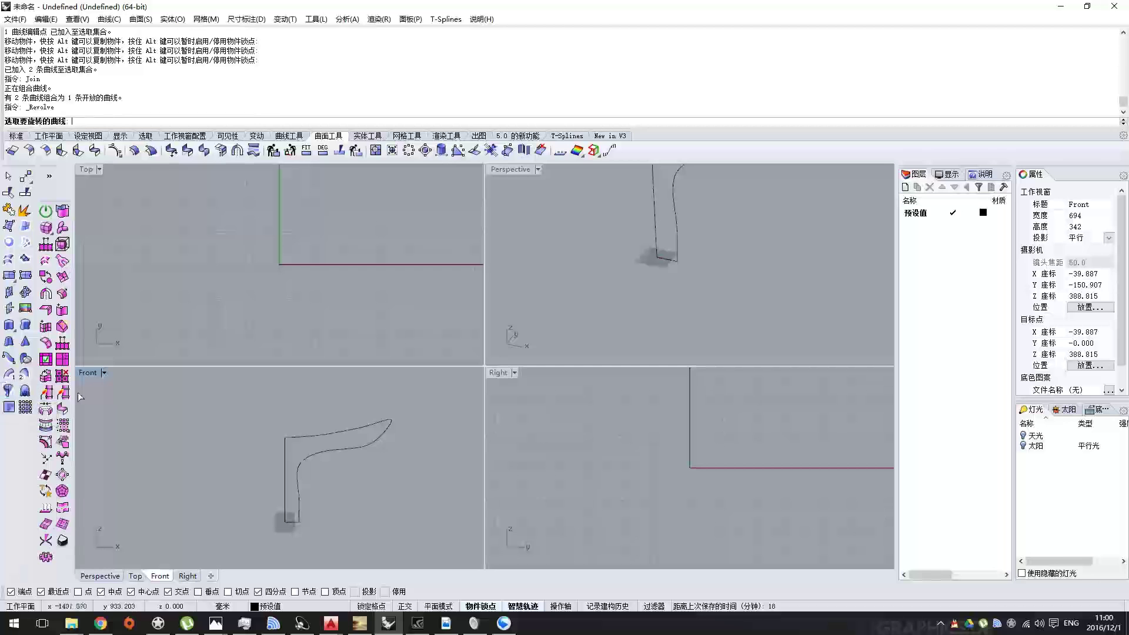
left_click(326, 434)
key("Return")
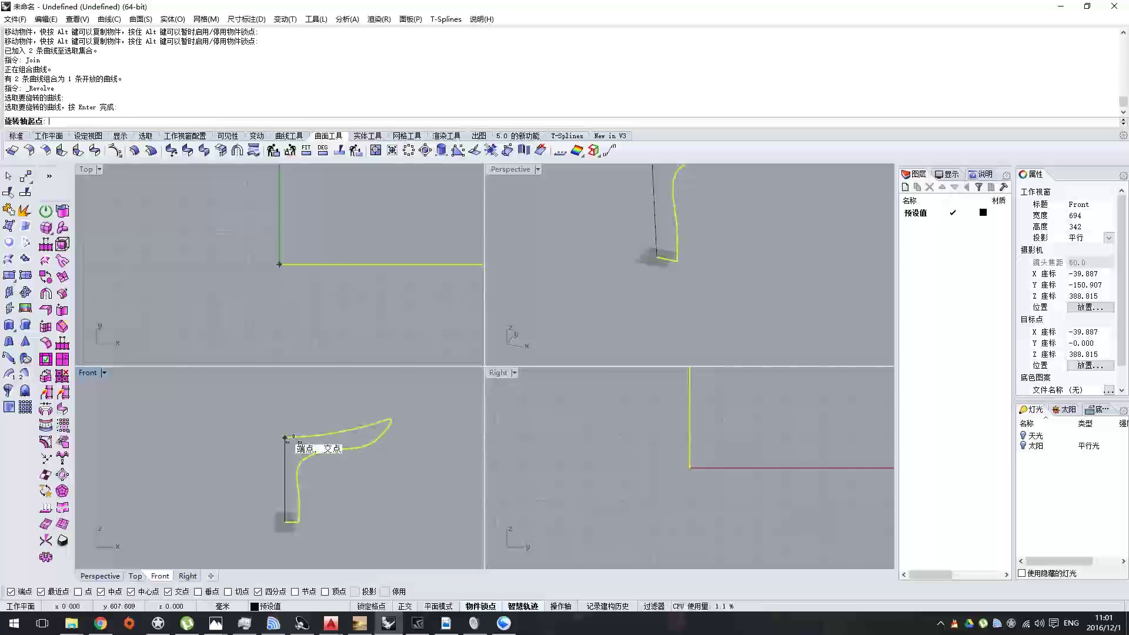
scroll(286, 520, "up", 3)
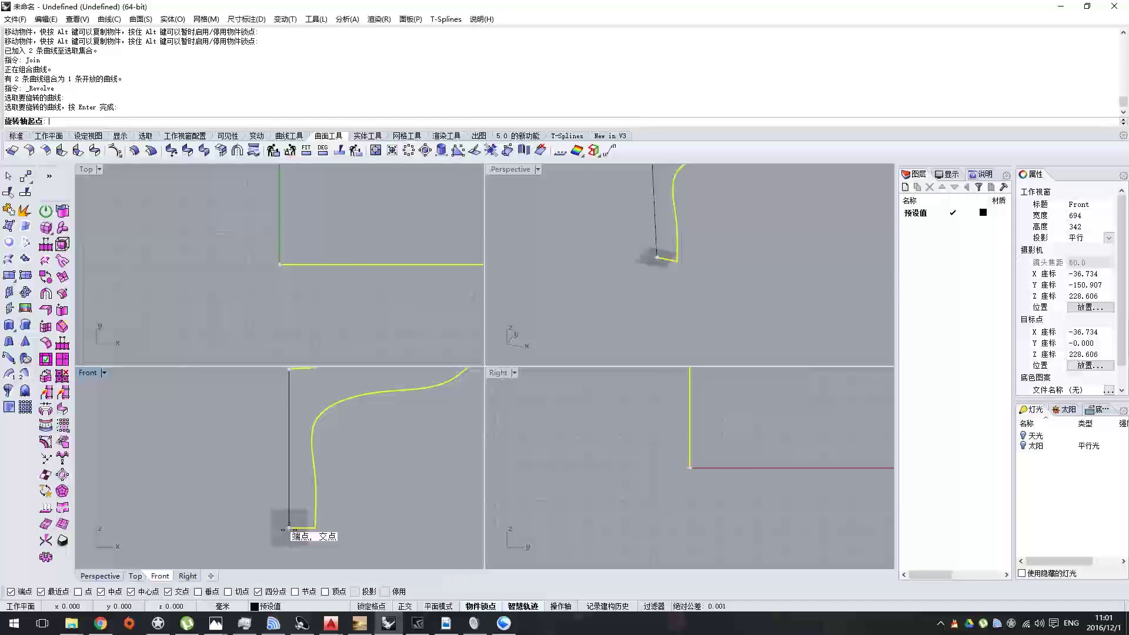
scroll(288, 525, "down", 2)
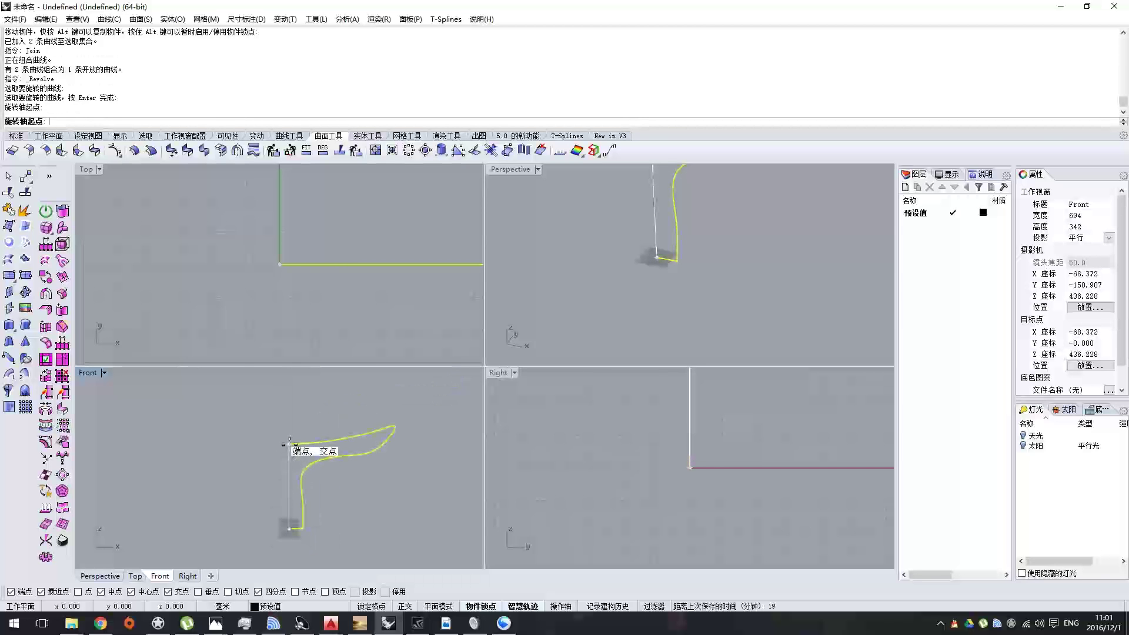
left_click(289, 529)
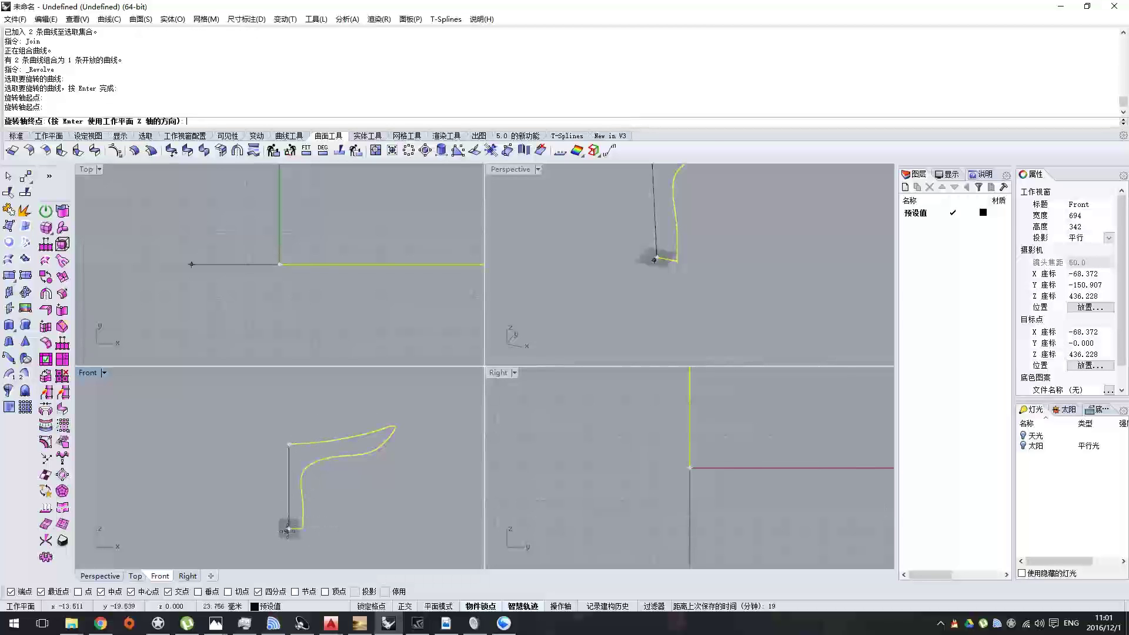
left_click(288, 444)
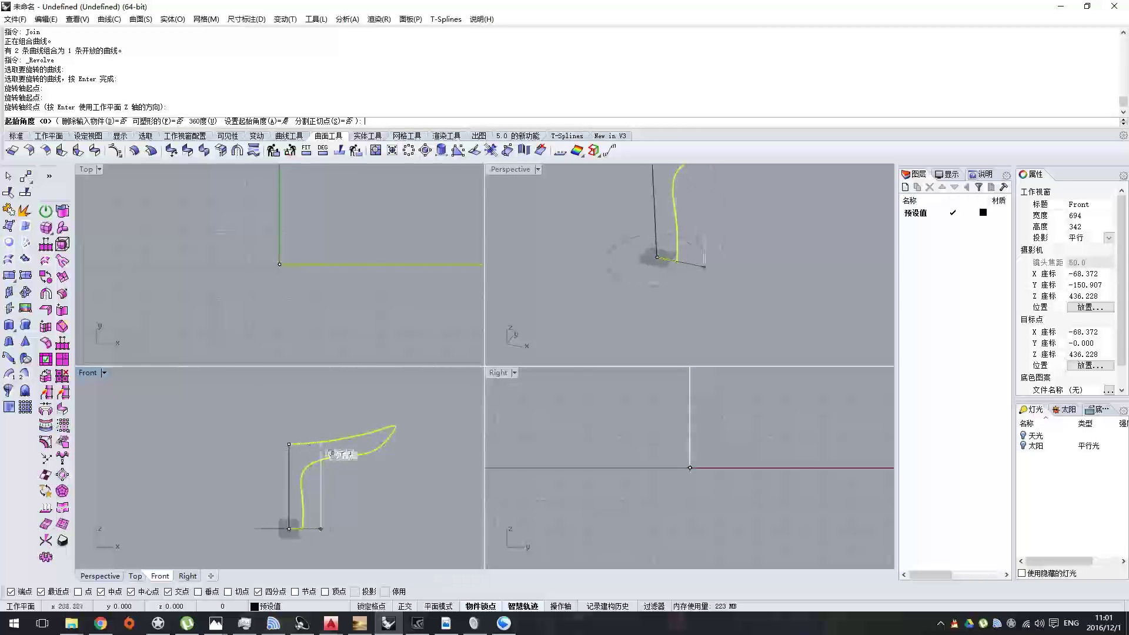
scroll(353, 506, "down", 5)
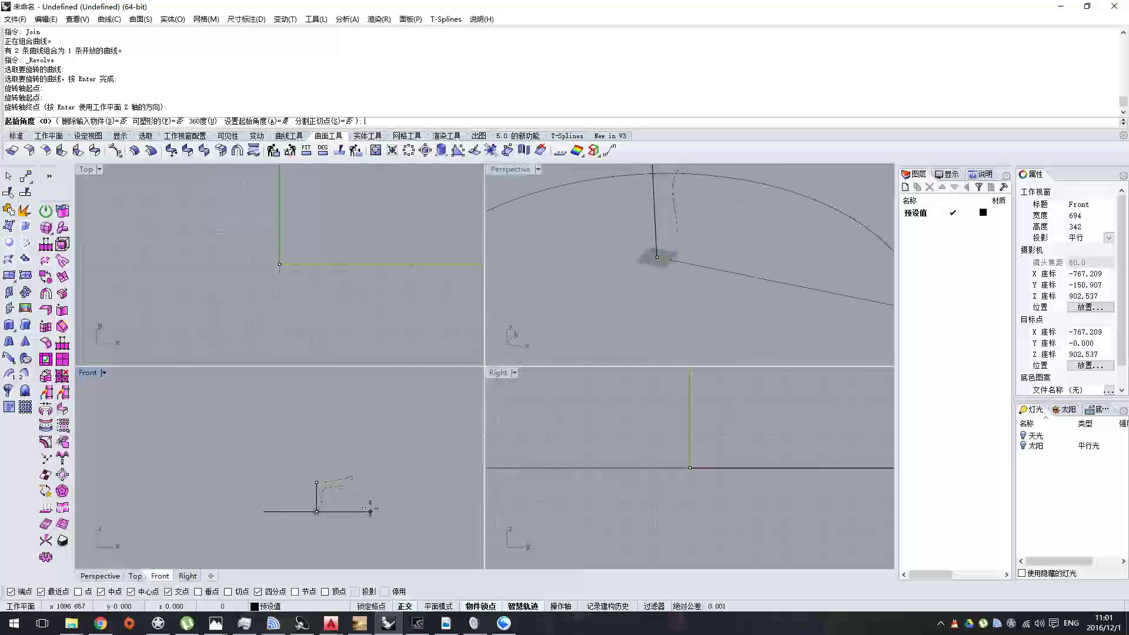
scroll(676, 247, "down", 5)
right_click_drag(676, 247, 729, 276)
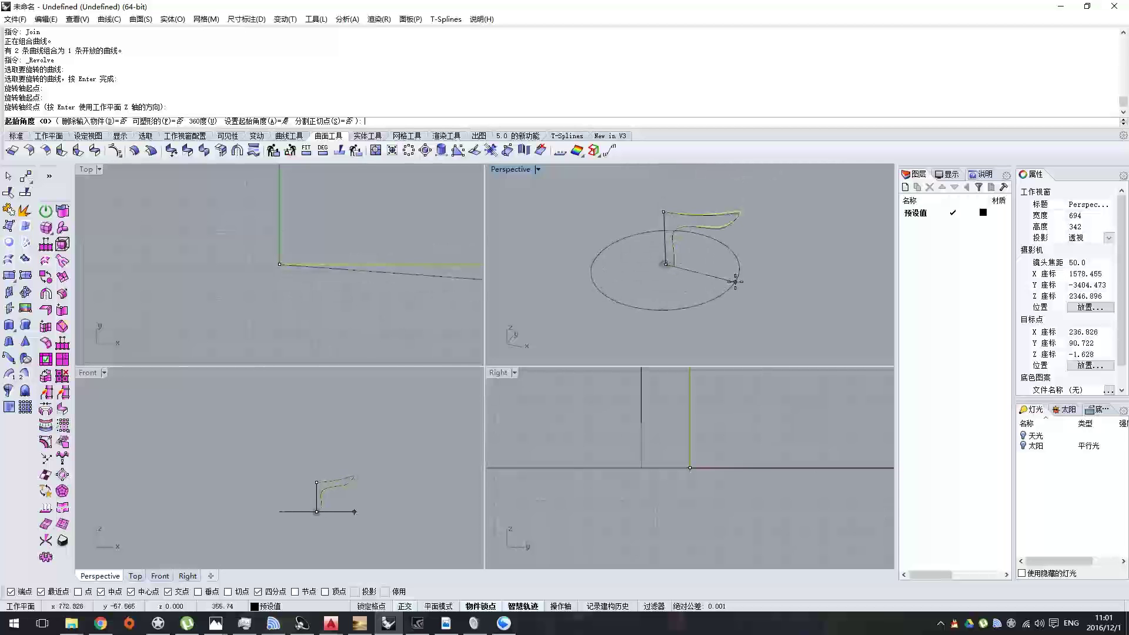
left_click(737, 281)
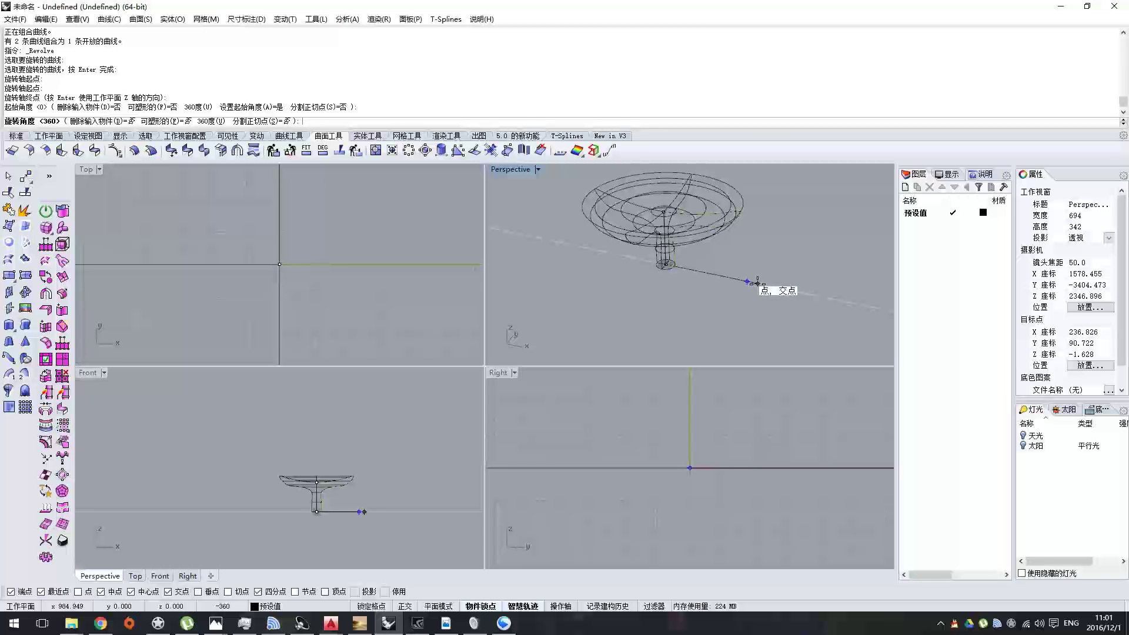
left_click(758, 282)
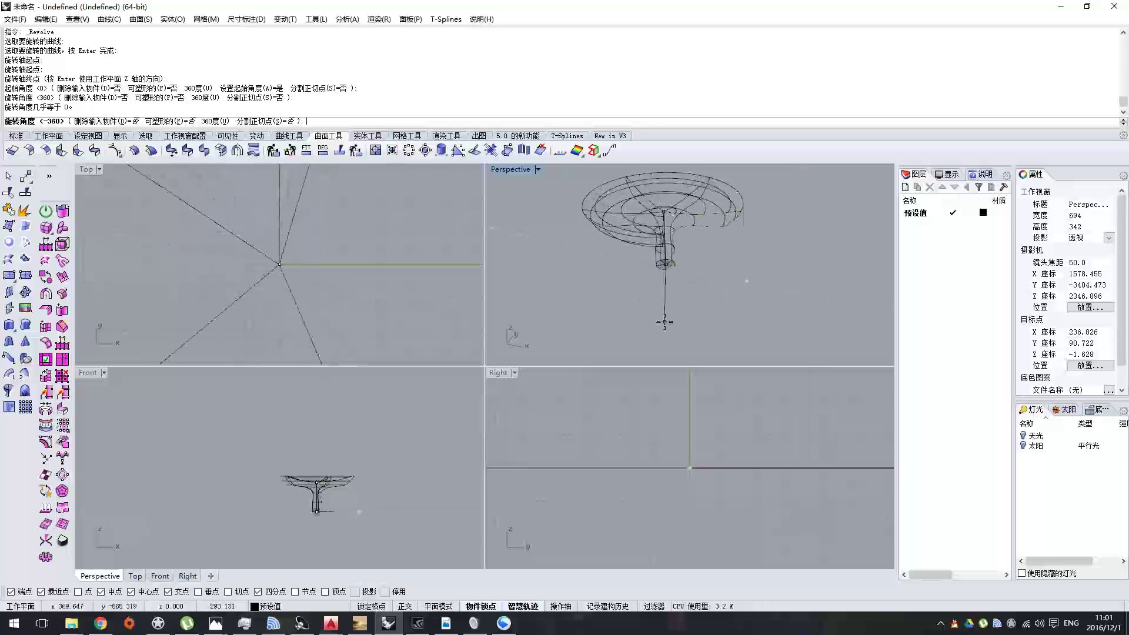
type("360")
key("Return")
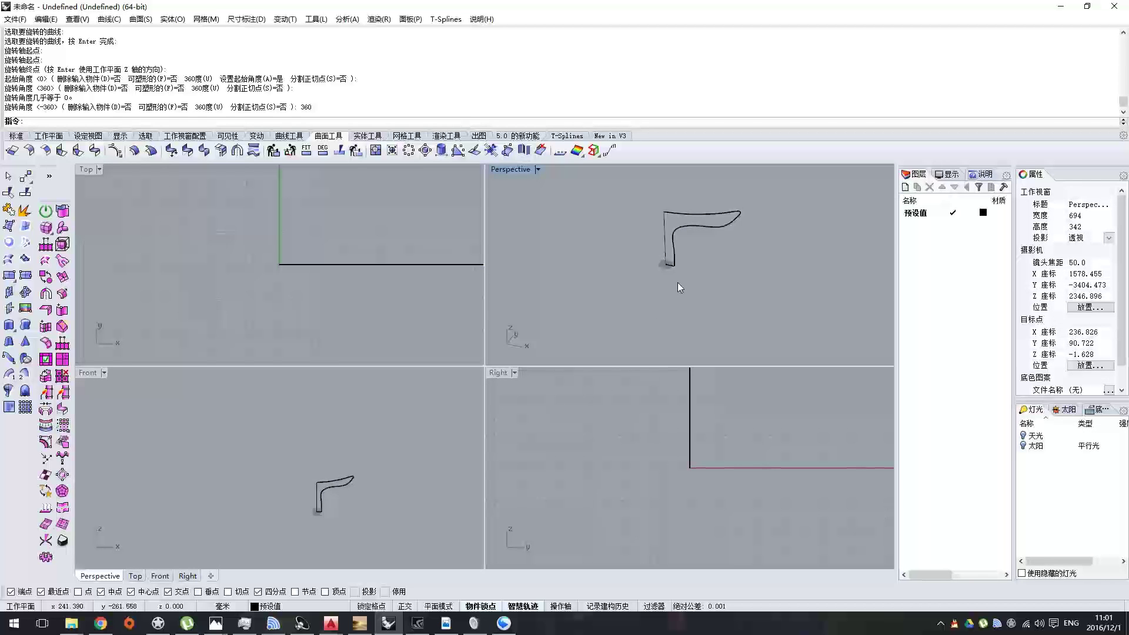
key("ctrl+z")
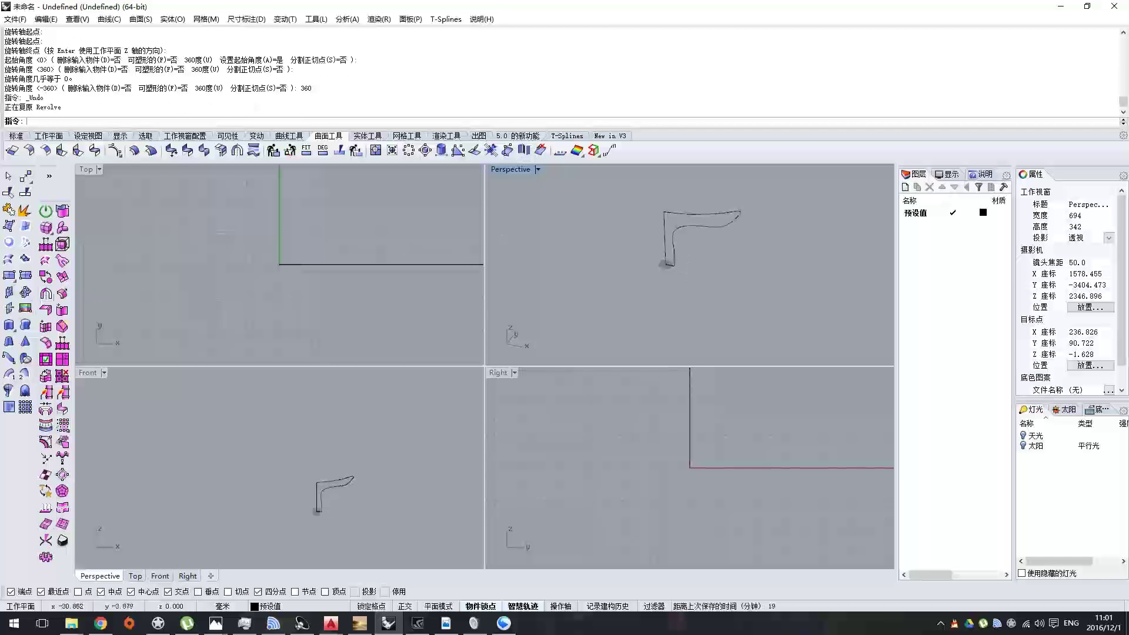
- Revolve the profile 360 degrees around its bottom-to-top vertical axis, starting at 0
left_click(8, 390)
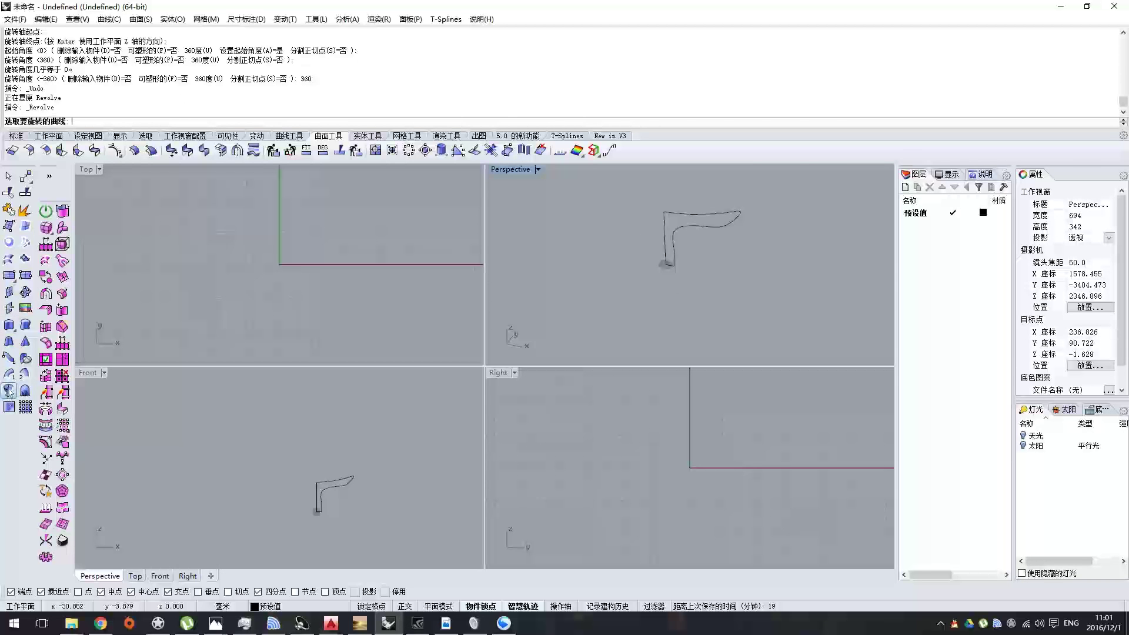
left_click(693, 225)
key("Return")
left_click(666, 264)
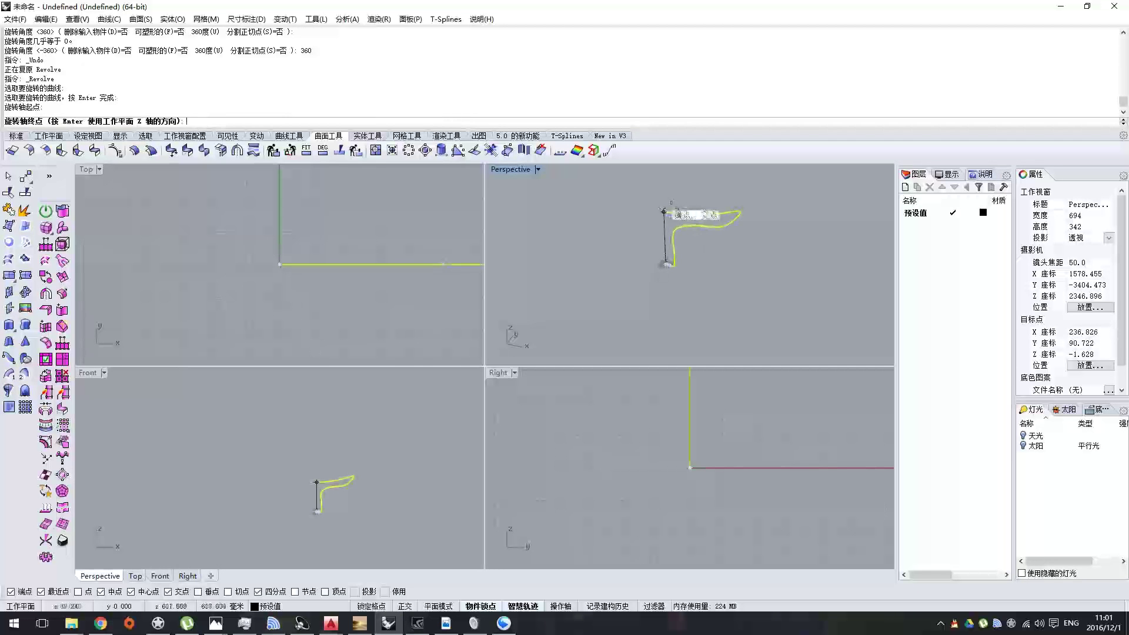
left_click(664, 212)
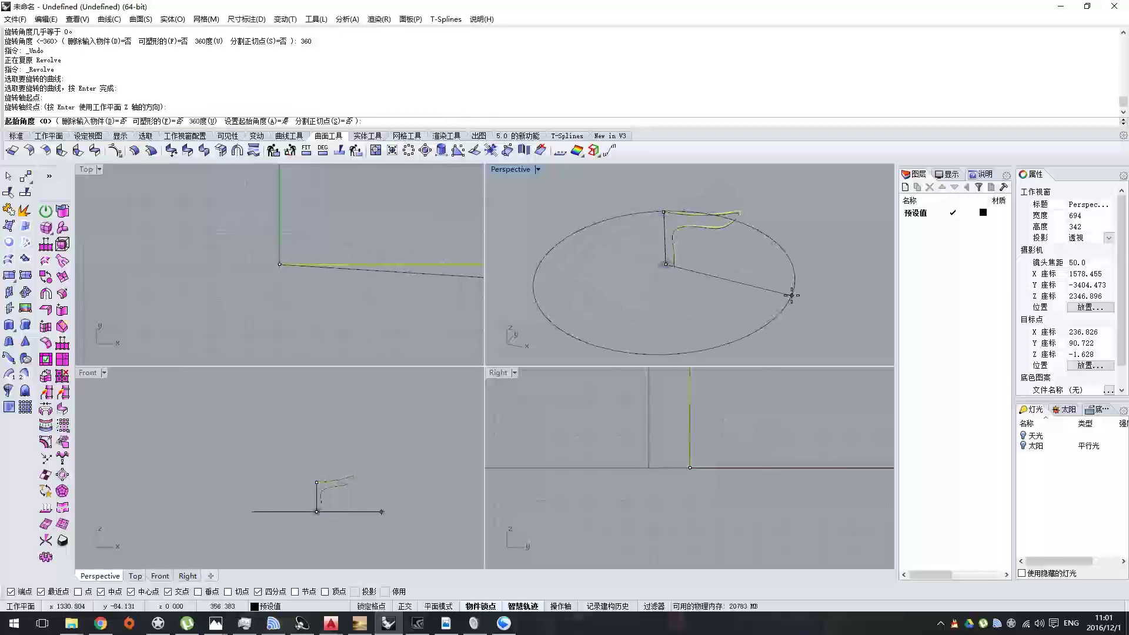
left_click(791, 295)
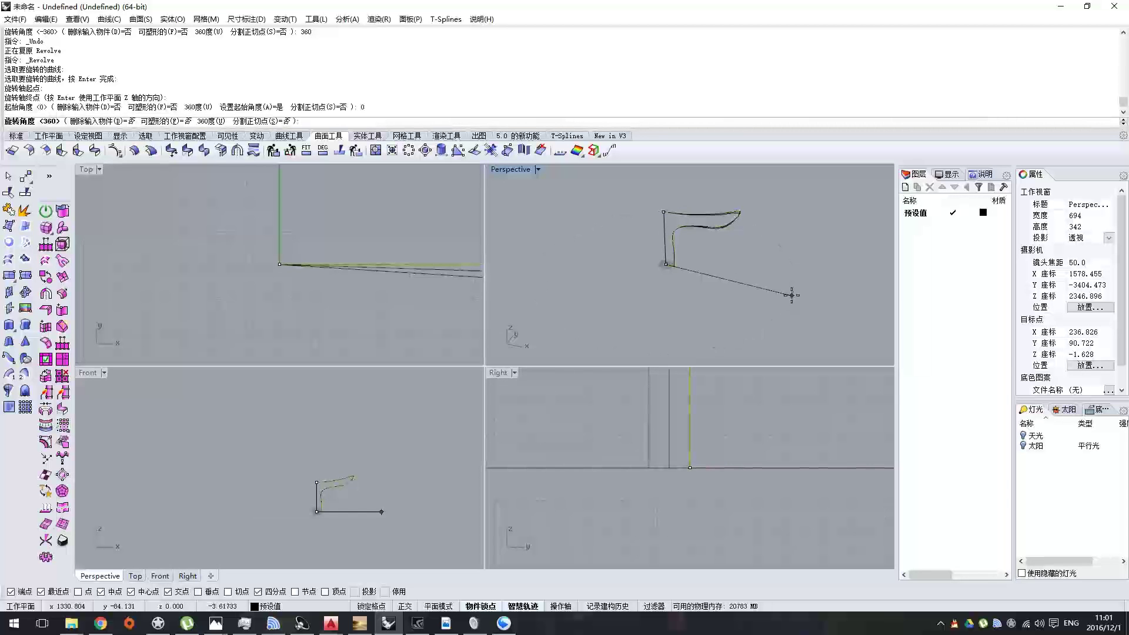
right_click(792, 295)
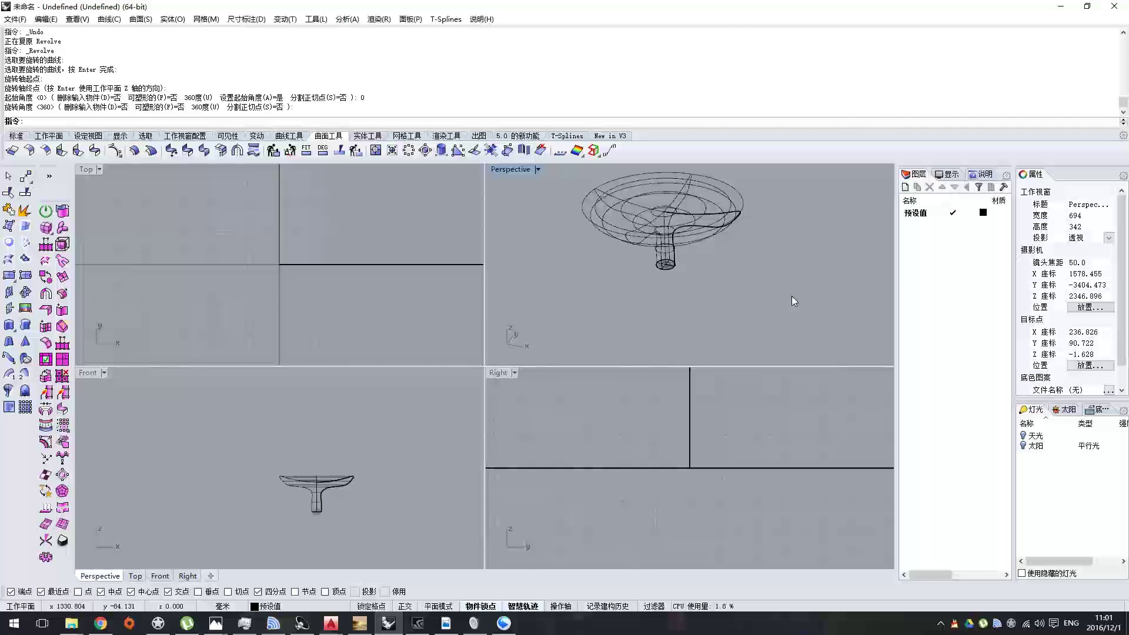
- Show the Perspective view in Rendered mode and orbit to inspect the dish
right_click_drag(855, 182, 754, 199, "shift")
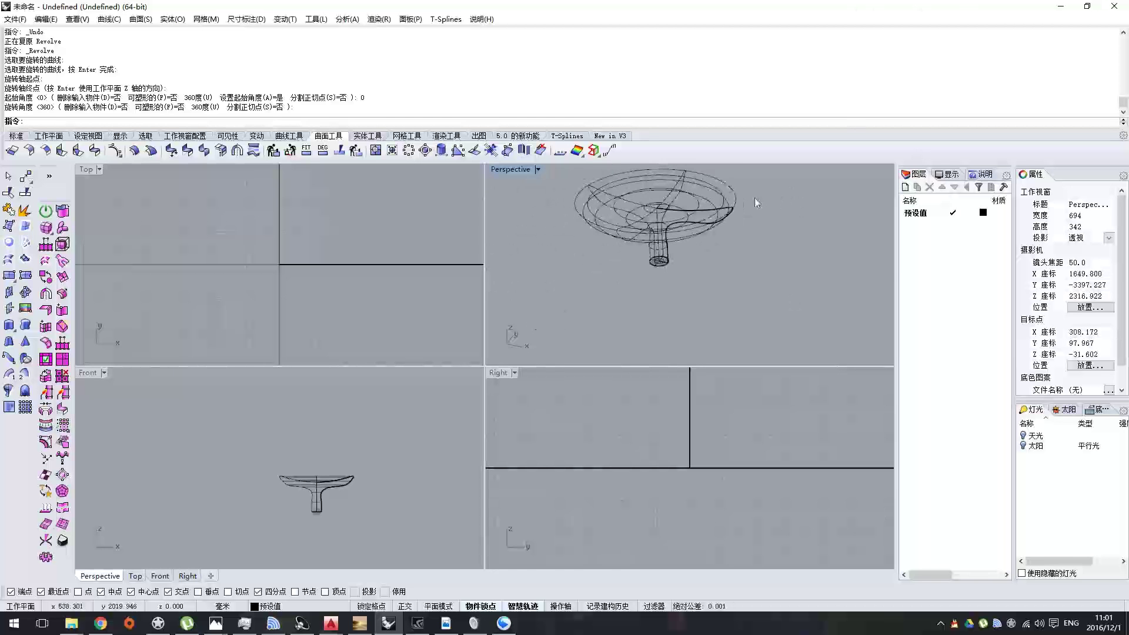
left_click(537, 170)
left_click(546, 225)
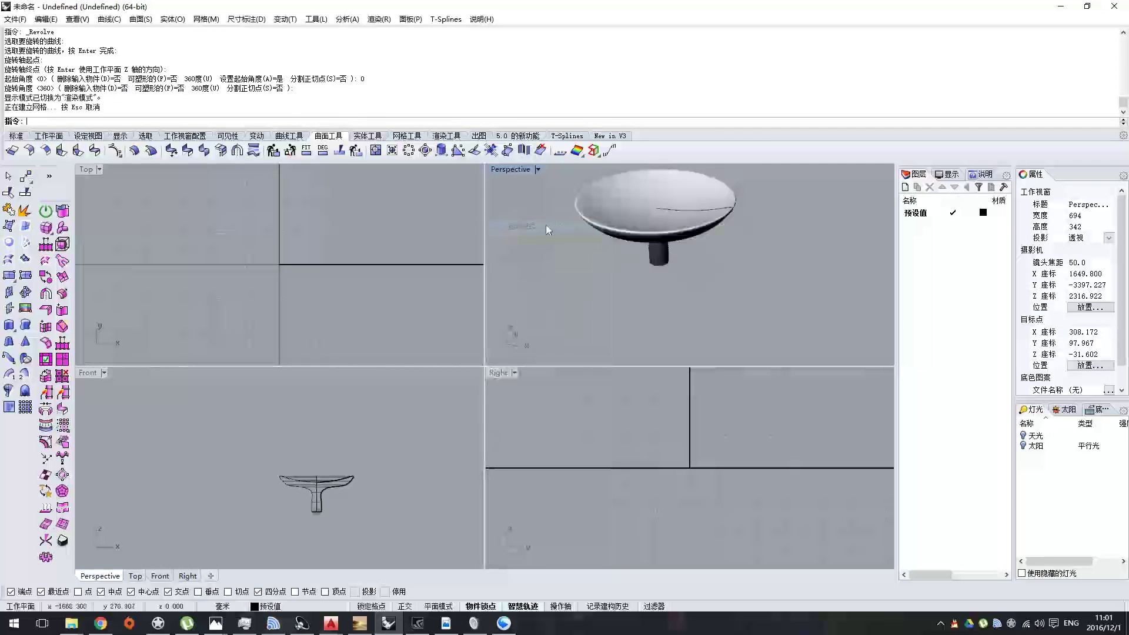
right_click_drag(545, 225, 680, 242)
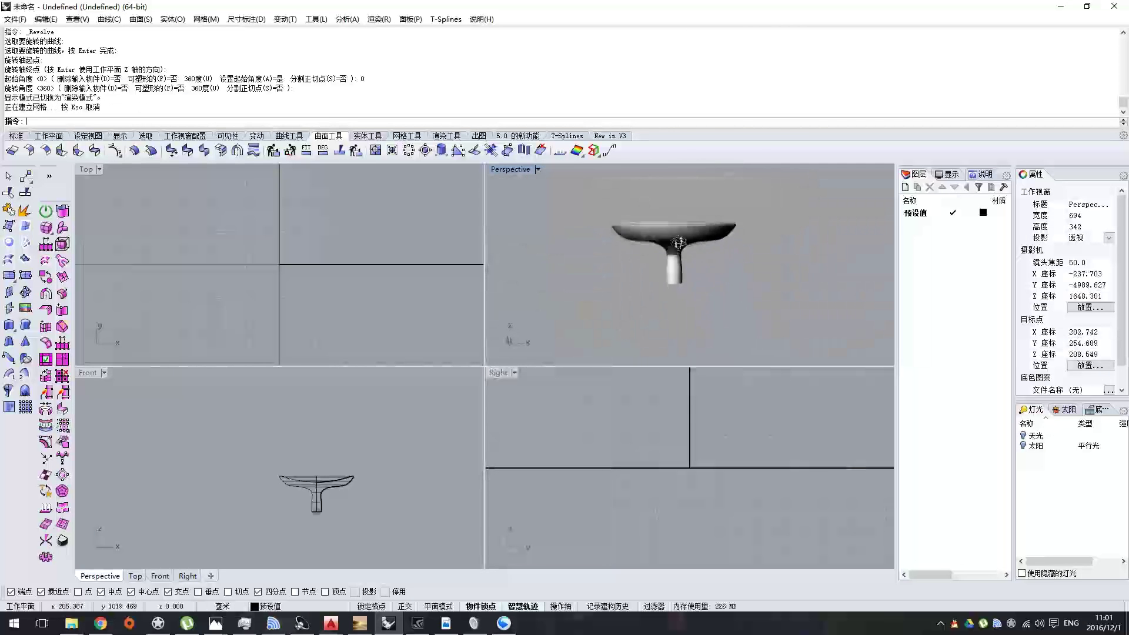
scroll(683, 225, "up", 4)
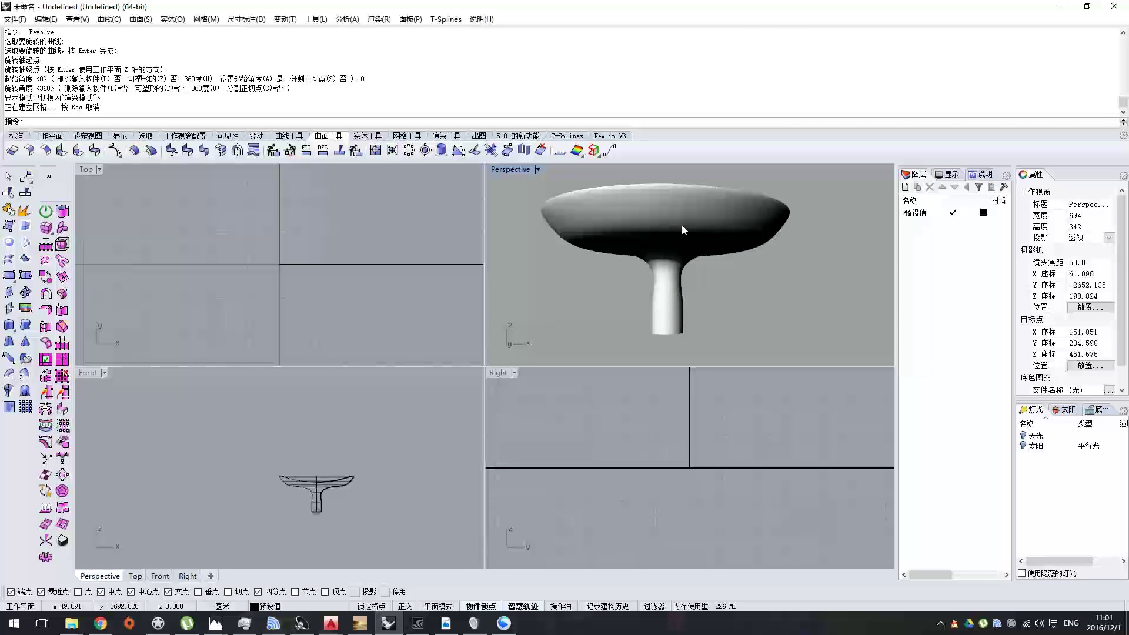
right_click_drag(684, 230, 703, 255)
left_click(703, 255)
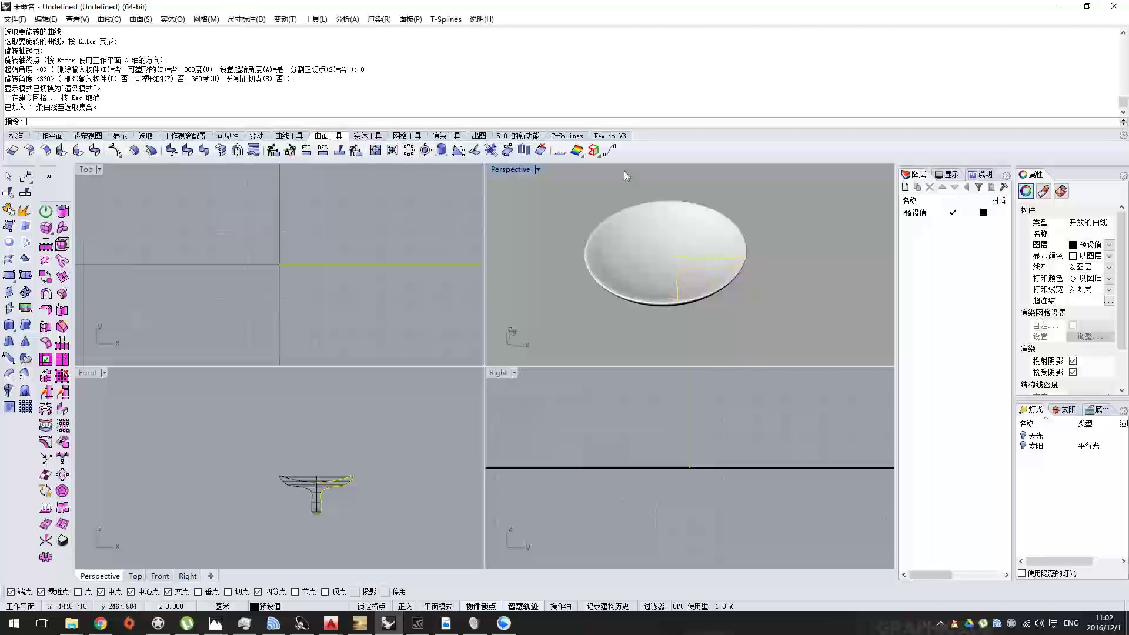
key("ctrl+a")
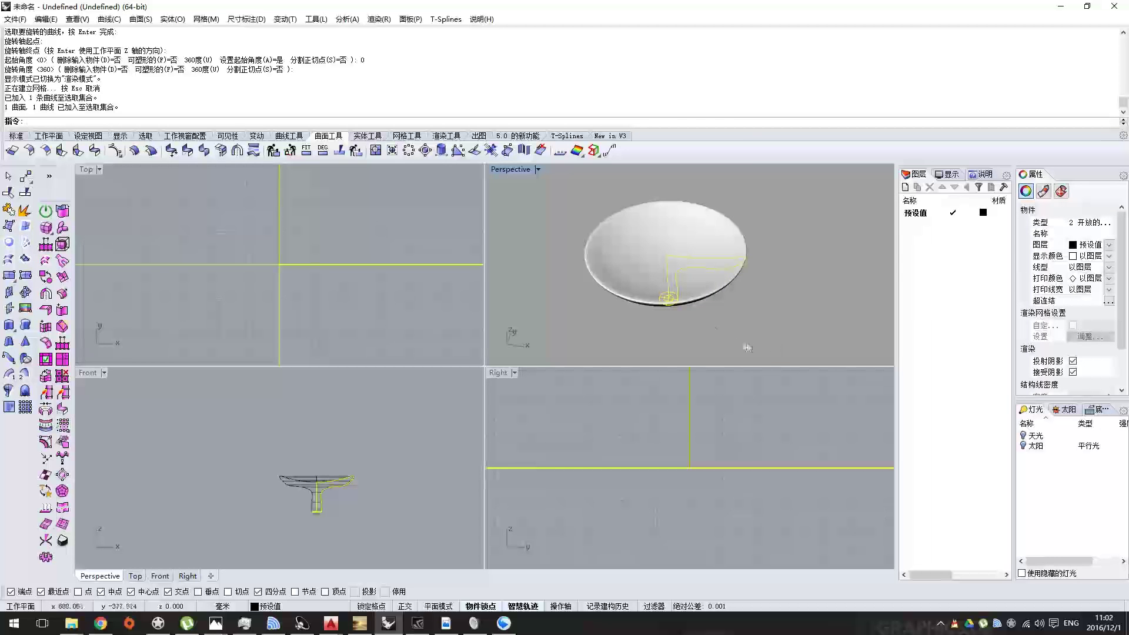
right_click_drag(747, 348, 722, 275)
key("Escape")
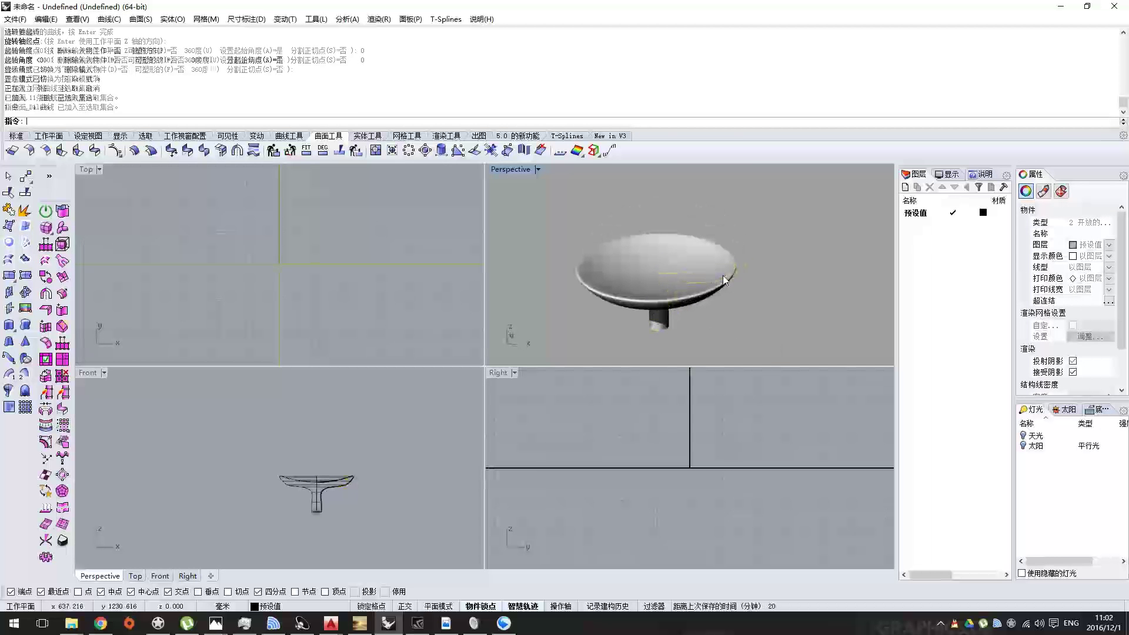
key("Delete")
right_click_drag(722, 275, 657, 231)
key("ctrl+z")
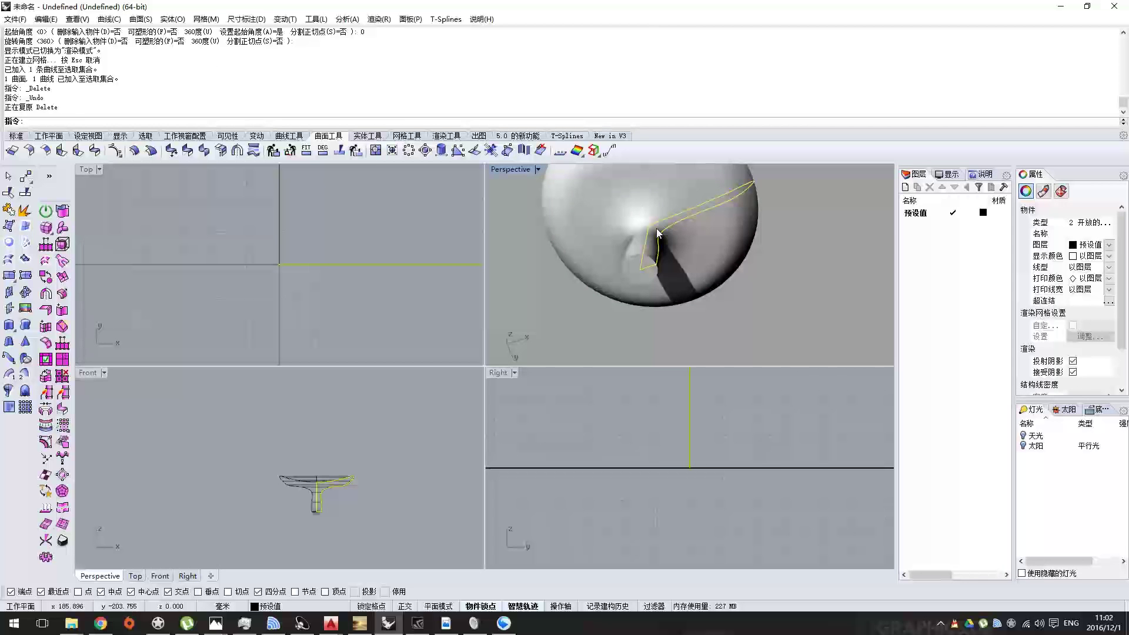
scroll(643, 259, "up", 2)
scroll(664, 241, "down", 4)
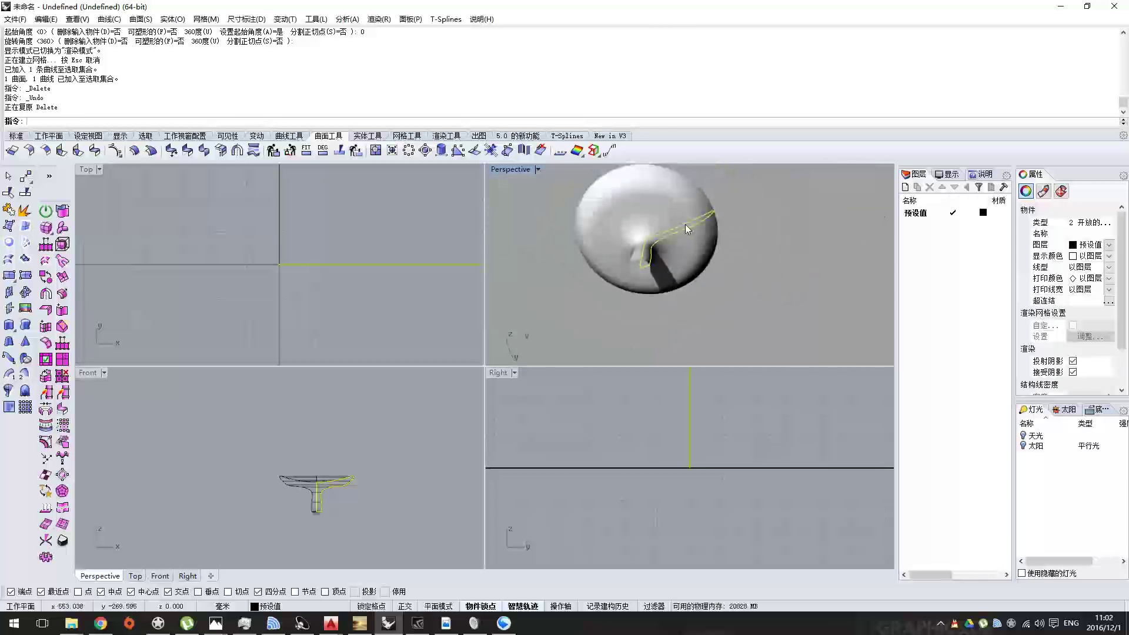
right_click_drag(686, 225, 724, 246)
key("Escape")
left_click_drag(587, 170, 703, 257)
scroll(608, 313, "up", 3)
key("Delete")
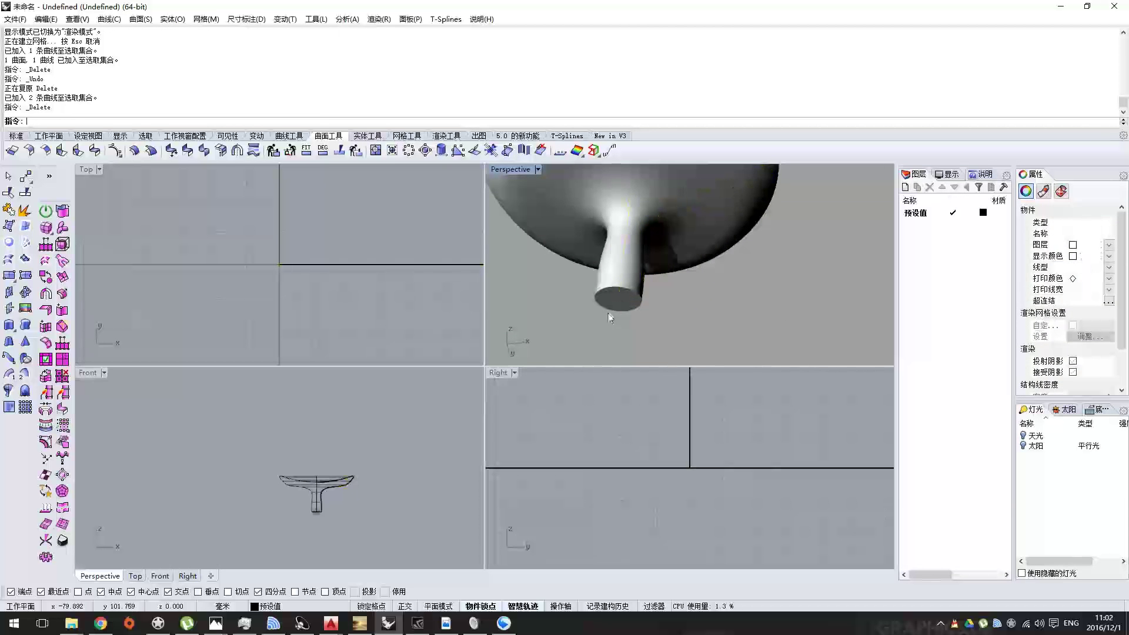
left_click(618, 297)
right_click_drag(672, 304, 653, 259)
key("Escape")
scroll(646, 263, "down", 4)
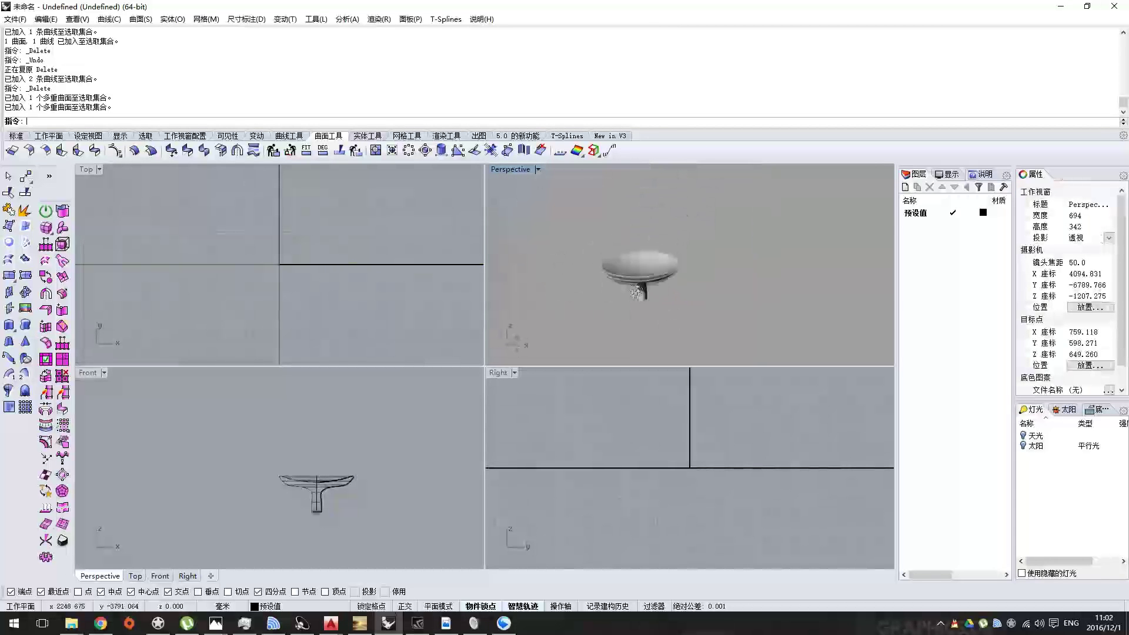
scroll(646, 263, "up", 3)
scroll(645, 263, "up", 2)
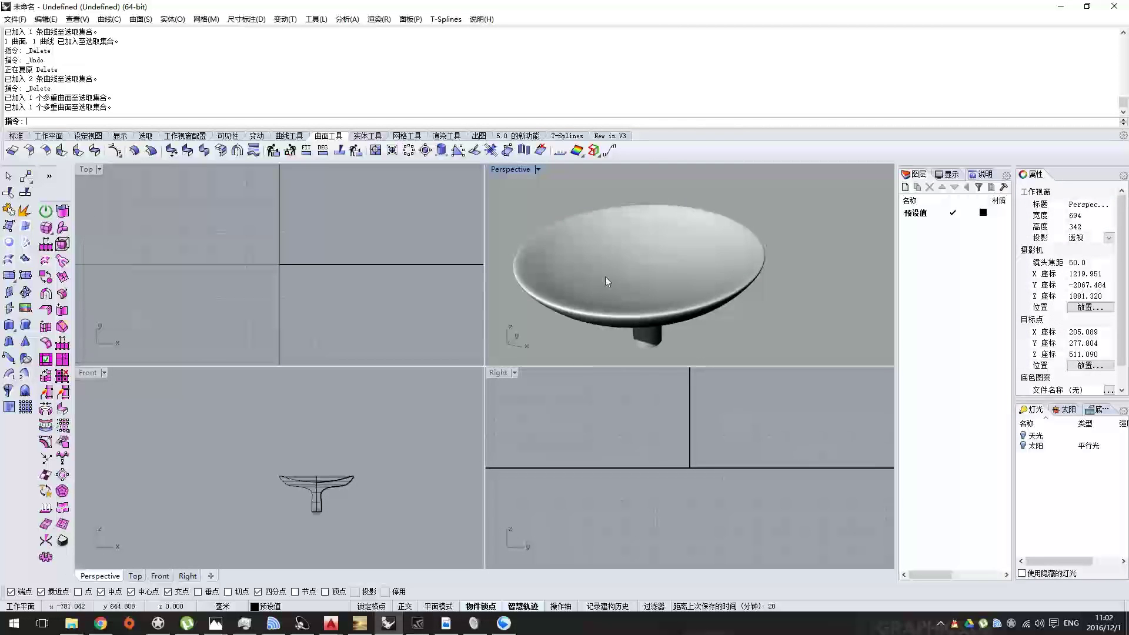
right_click_drag(605, 276, 616, 225)
scroll(268, 280, "down", 8)
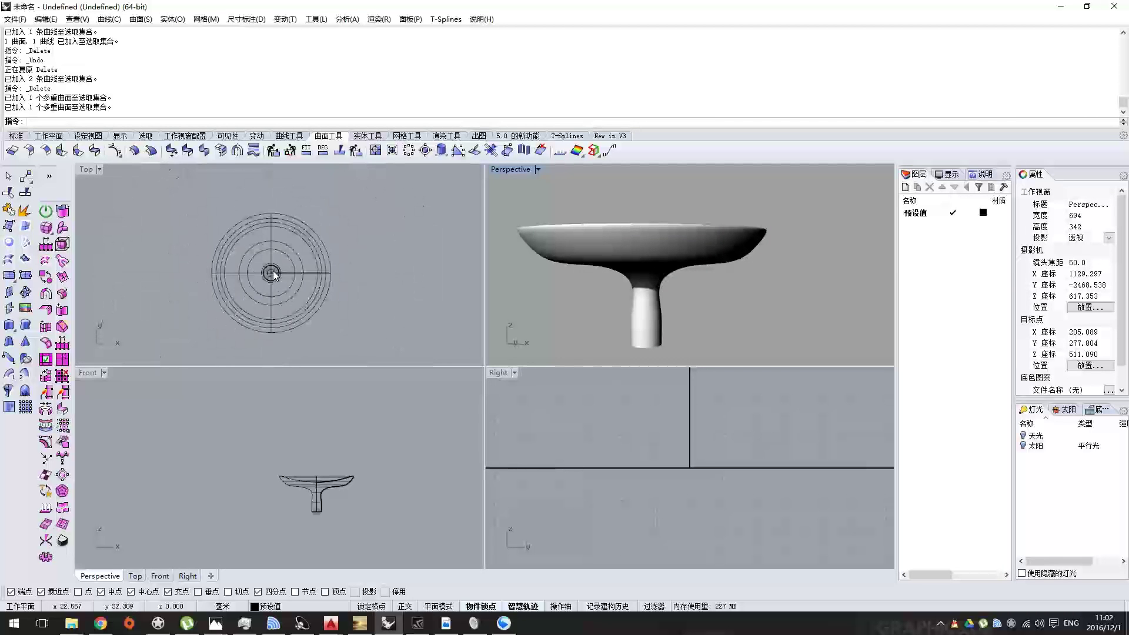
- Hide the dish-on-stem polysurface and zoom in on the Top view
left_click(257, 262)
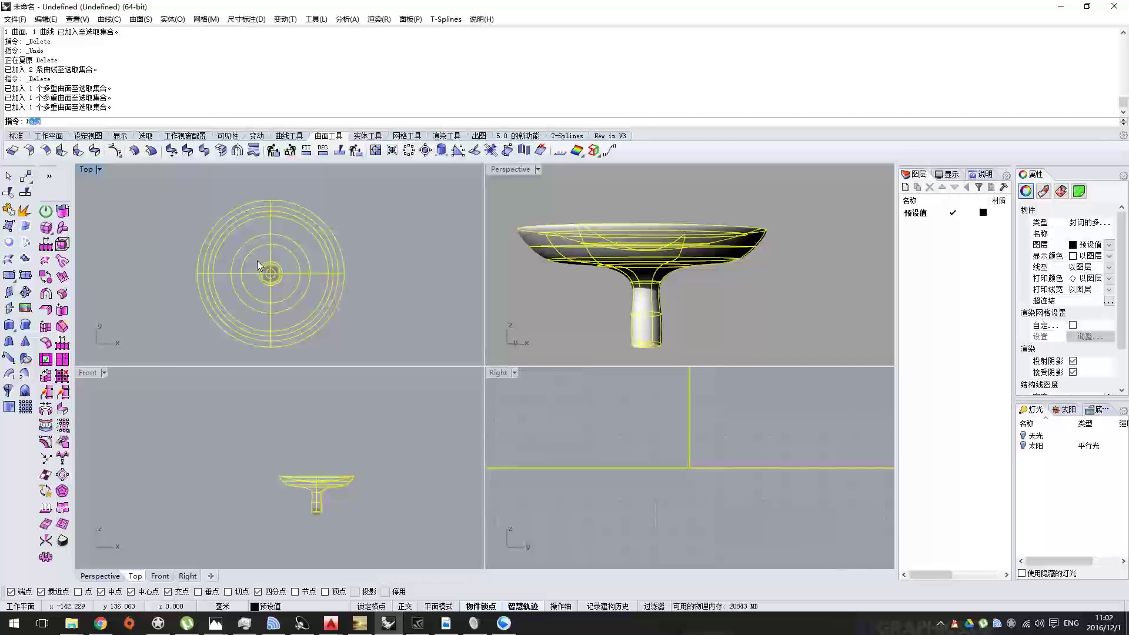
key("Return")
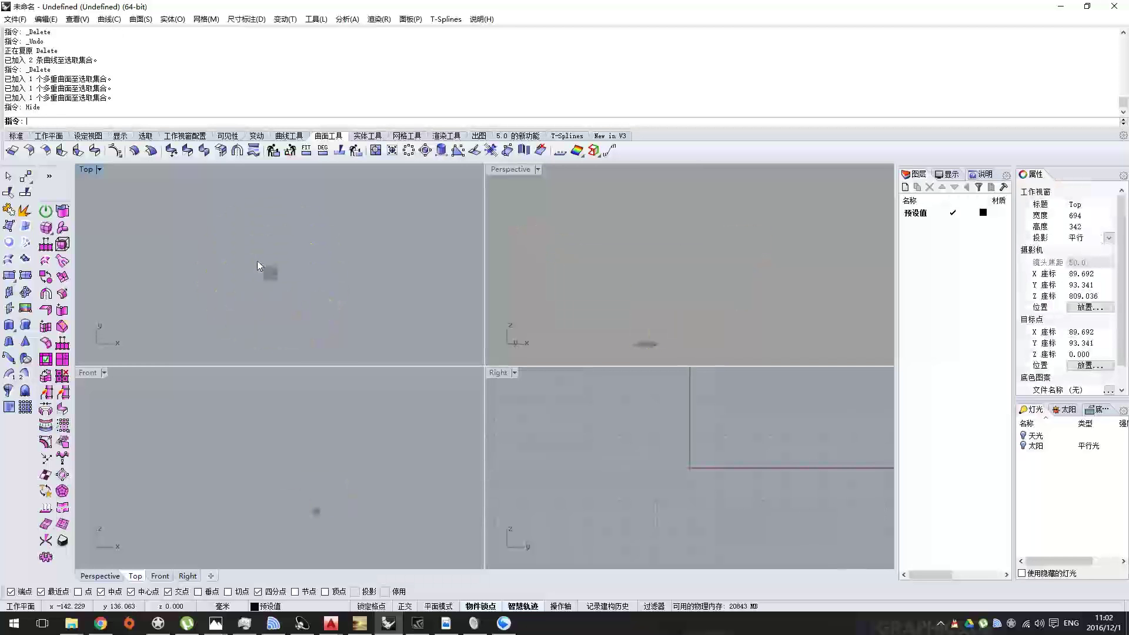
scroll(278, 270, "up", 5)
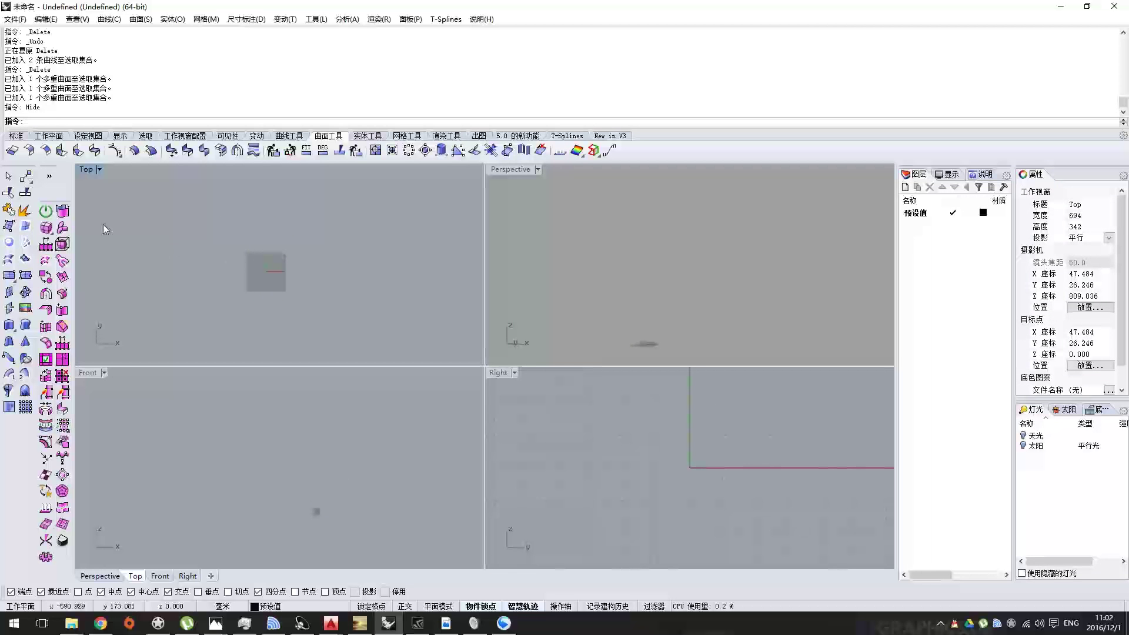
scroll(157, 231, "up", 1)
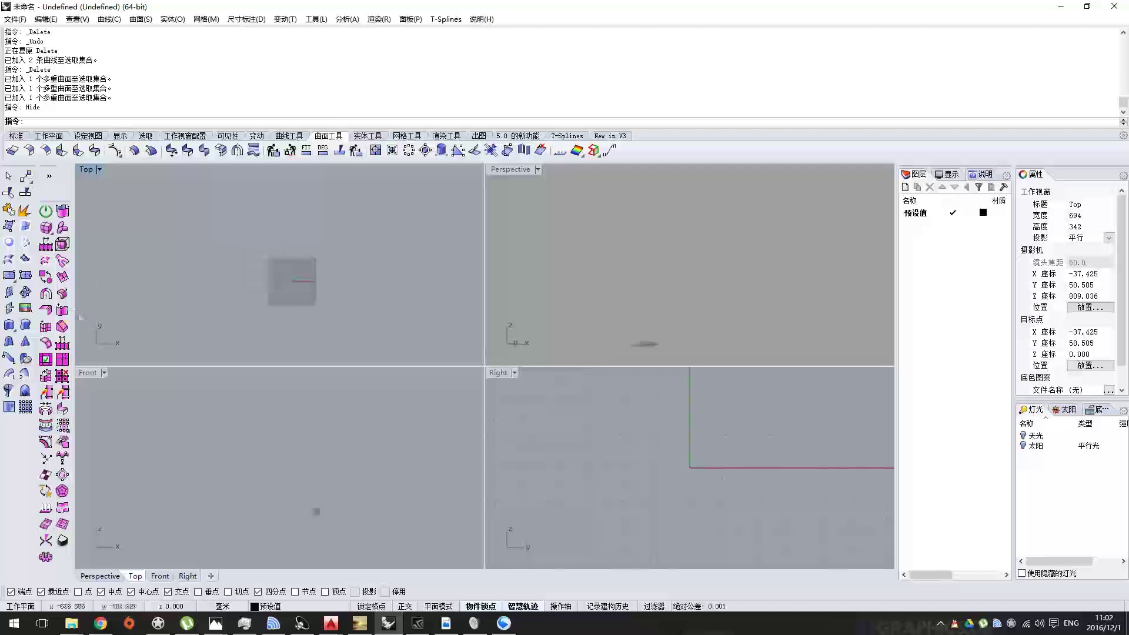
left_click(10, 274)
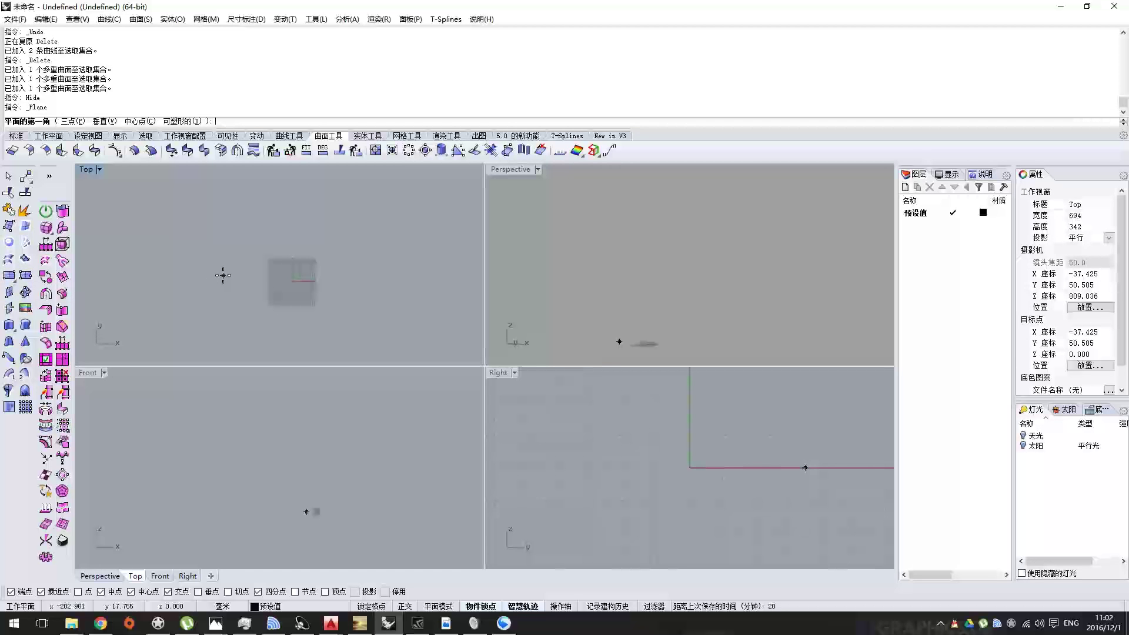
- Draw a 50 × 50 rectangular plane surface with its first corner at 0,0,0
scroll(285, 269, "up", 1)
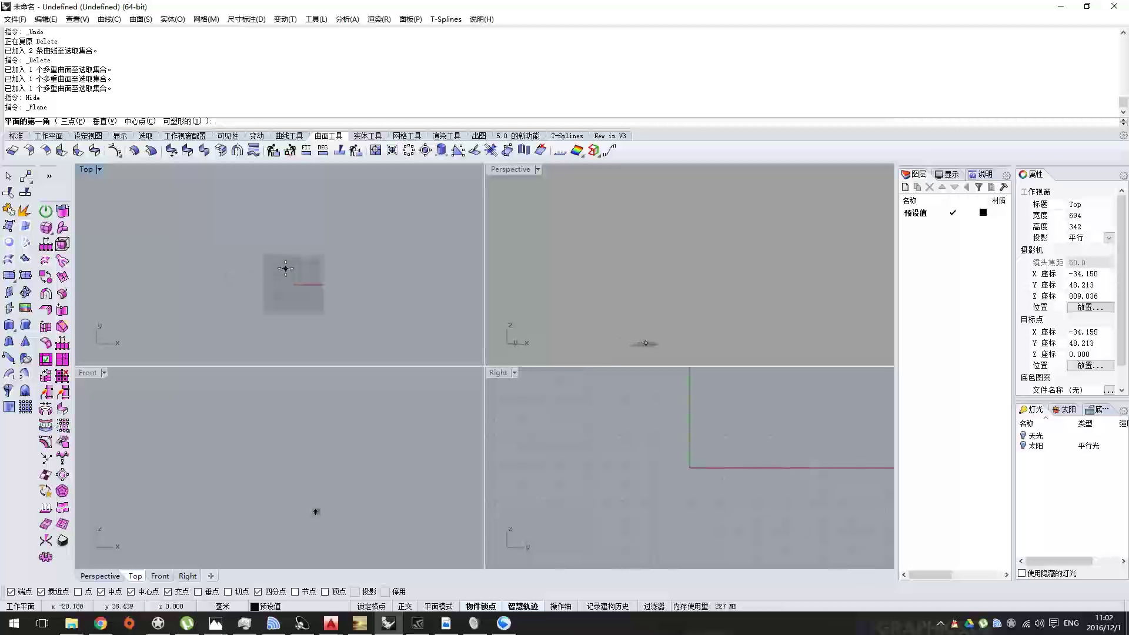
scroll(289, 277, "up", 1)
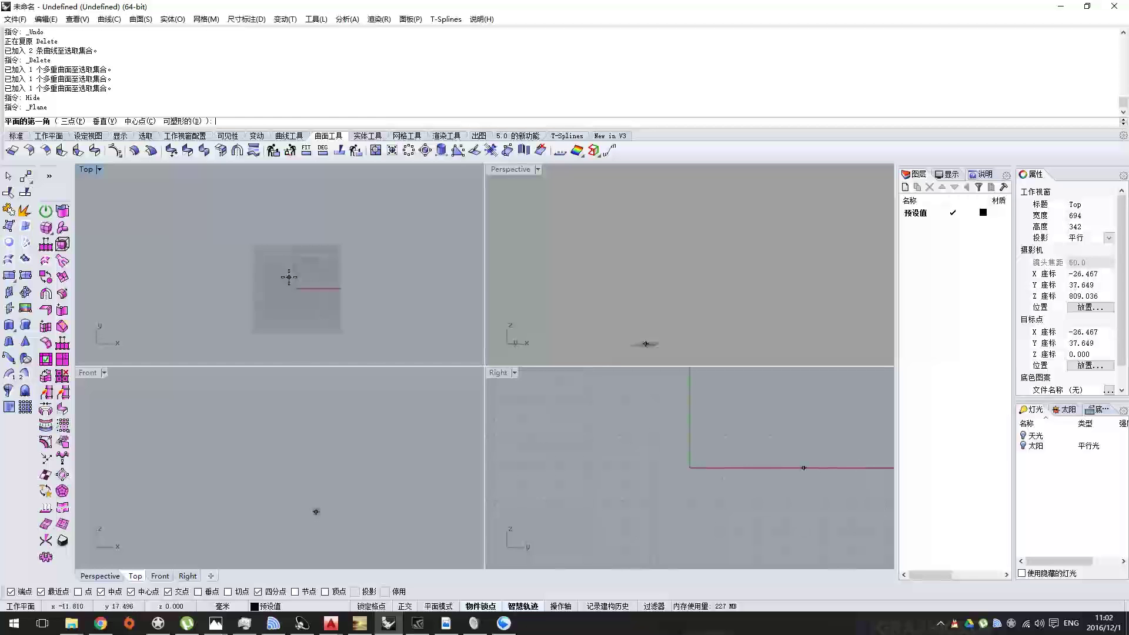
scroll(290, 279, "up", 1)
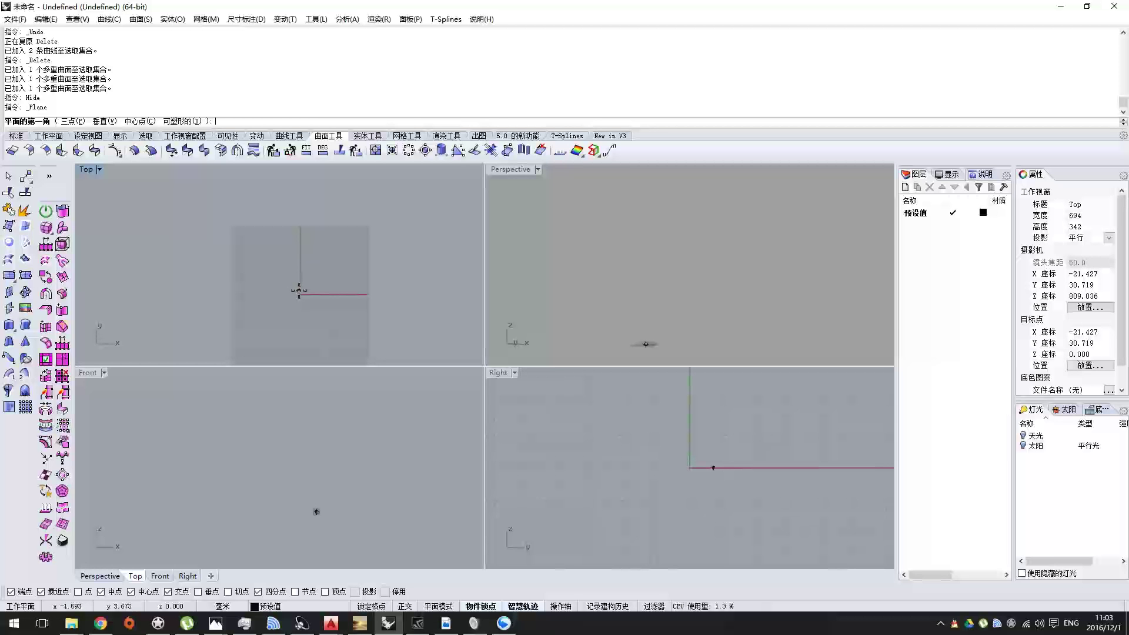
type("0,00")
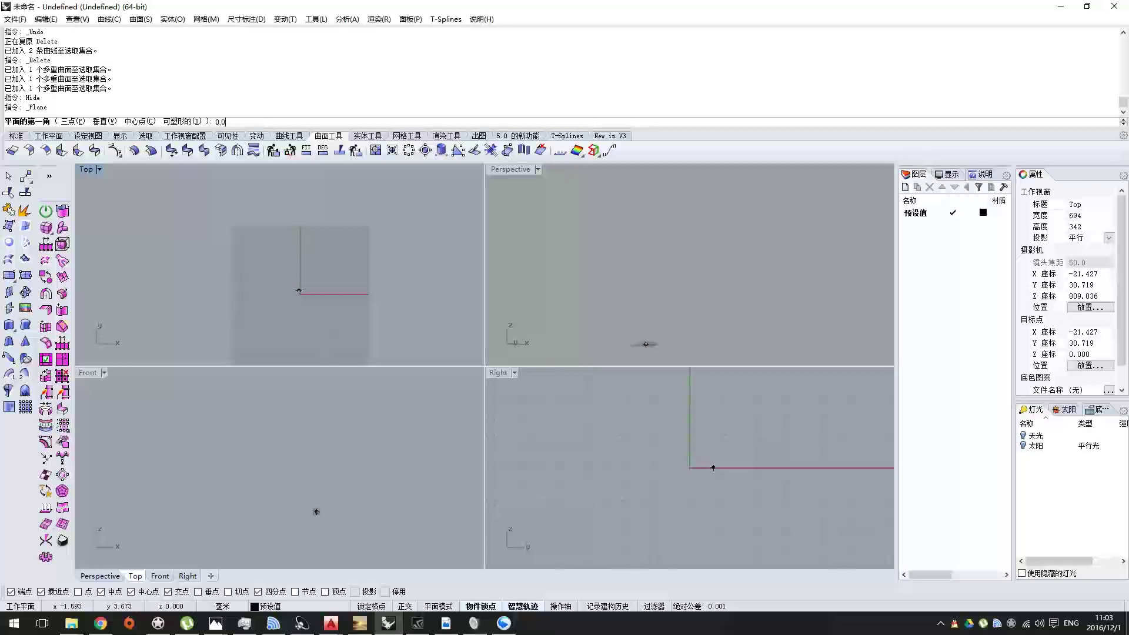
key("Return")
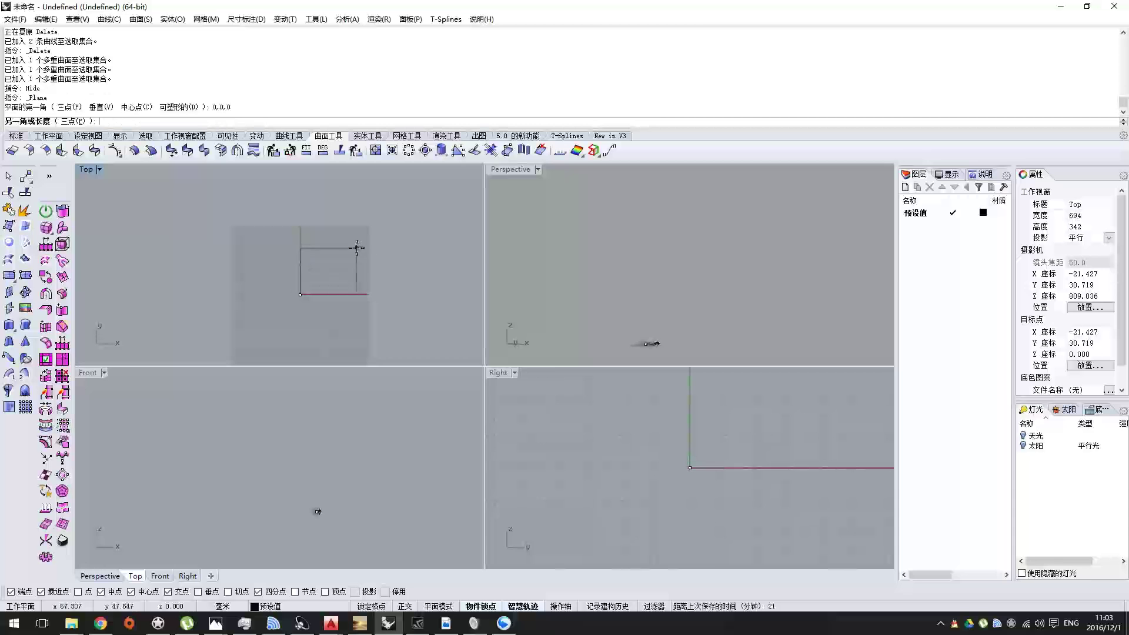
type("50")
key("Return")
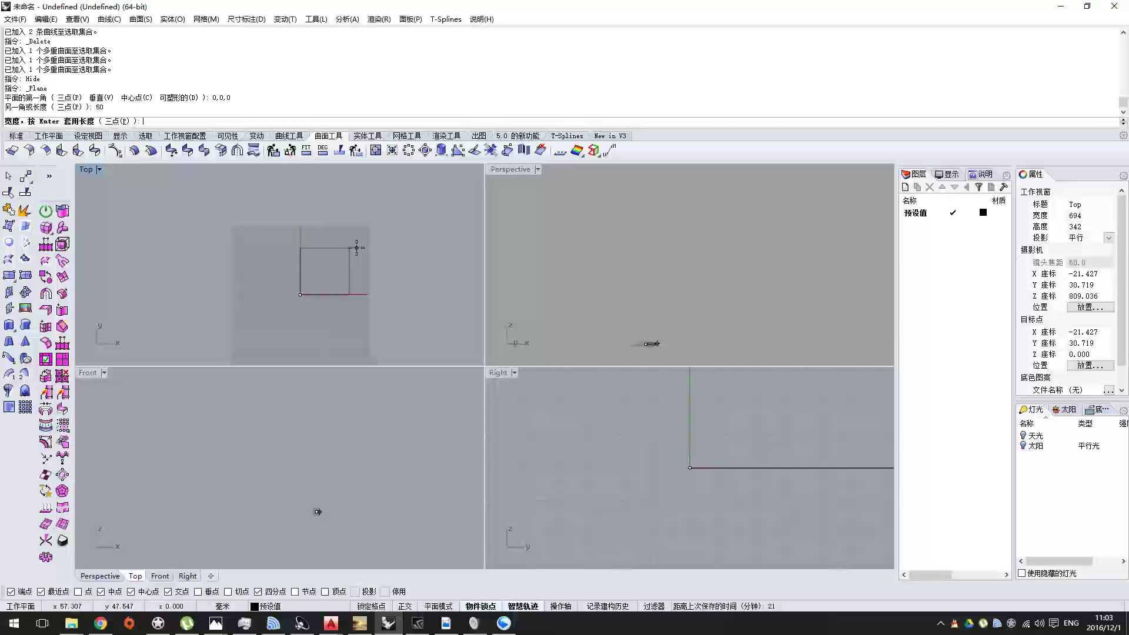
type("50")
key("Return")
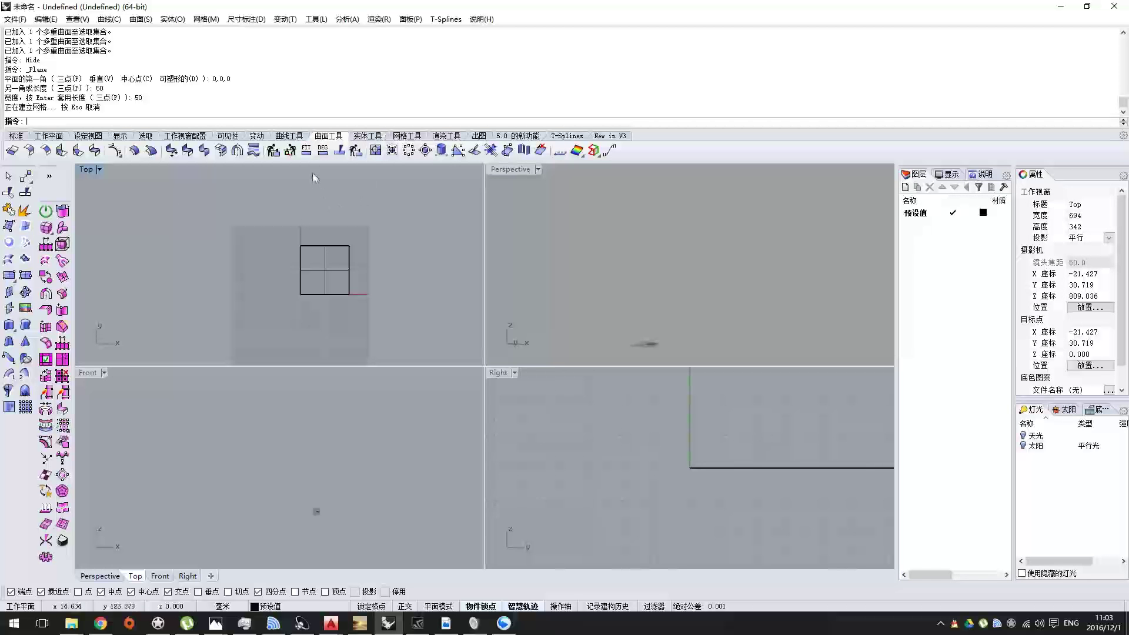
left_click(364, 137)
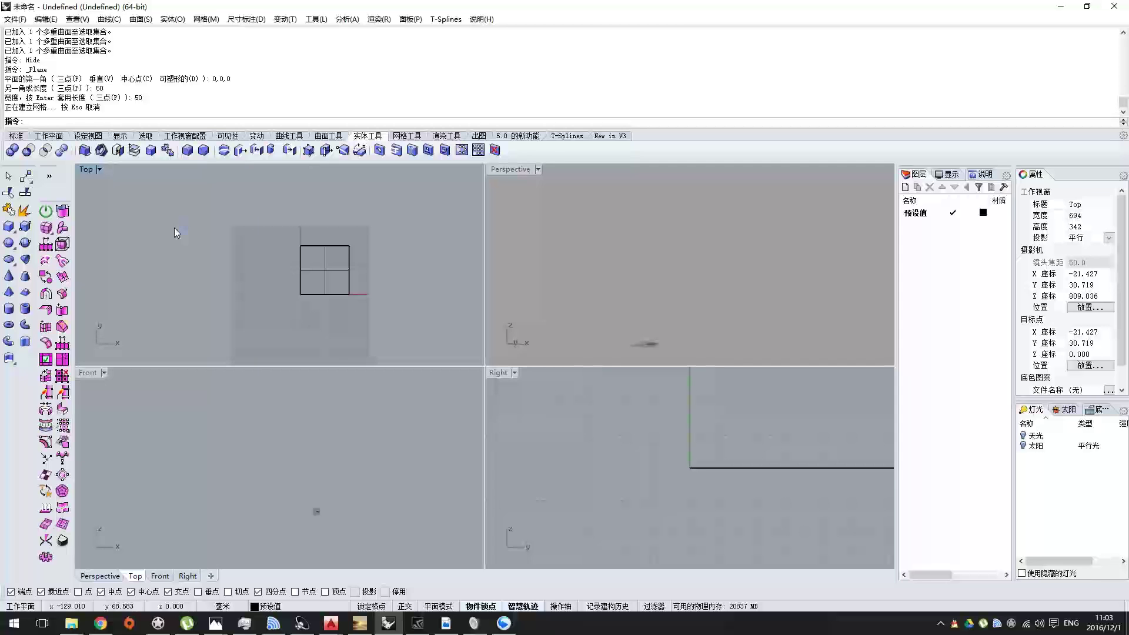
- Extrude the 50 × 50 plane upward into a tall square column with ExtrudeSrf
type("ExtrudeSrf")
key("Return")
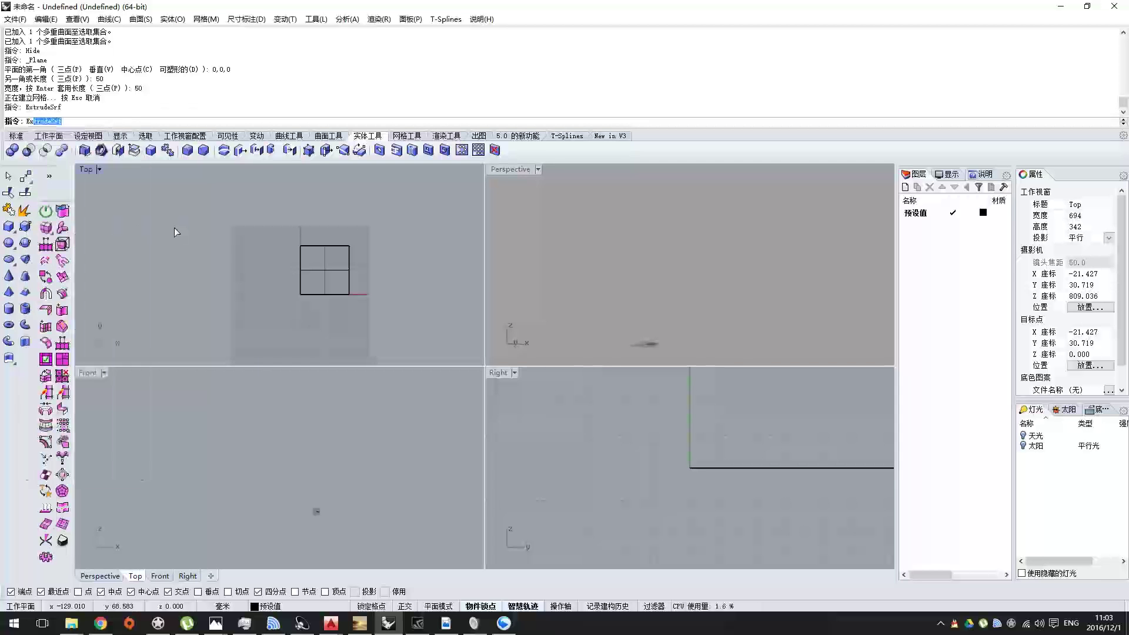
left_click(318, 259)
key("Return")
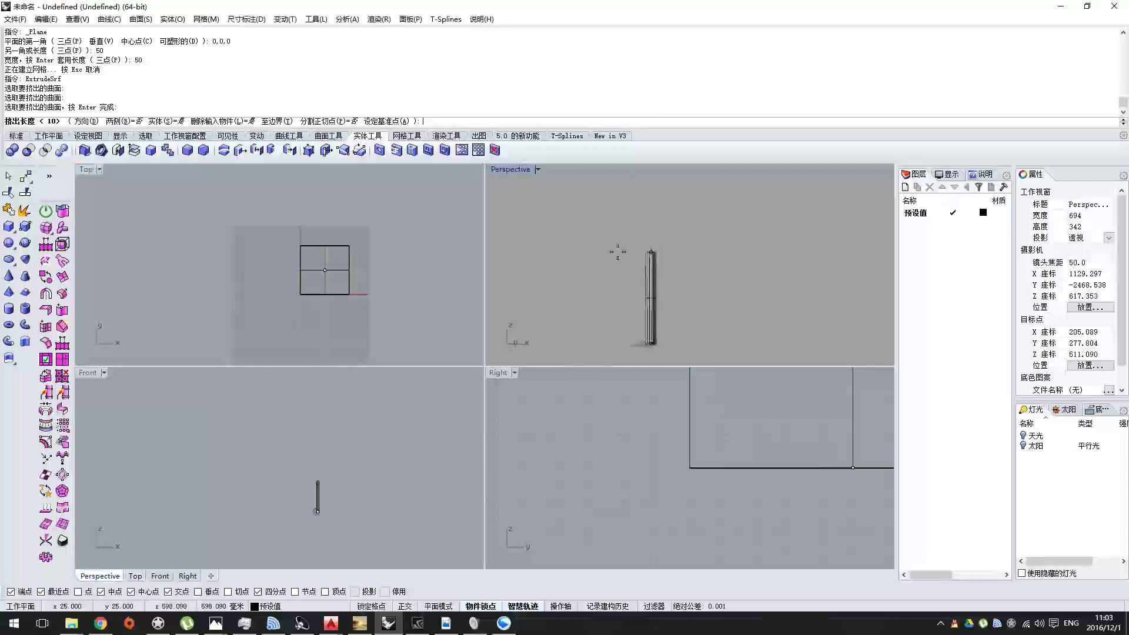
left_click(716, 214)
scroll(693, 210, "down", 3)
scroll(686, 269, "up", 4)
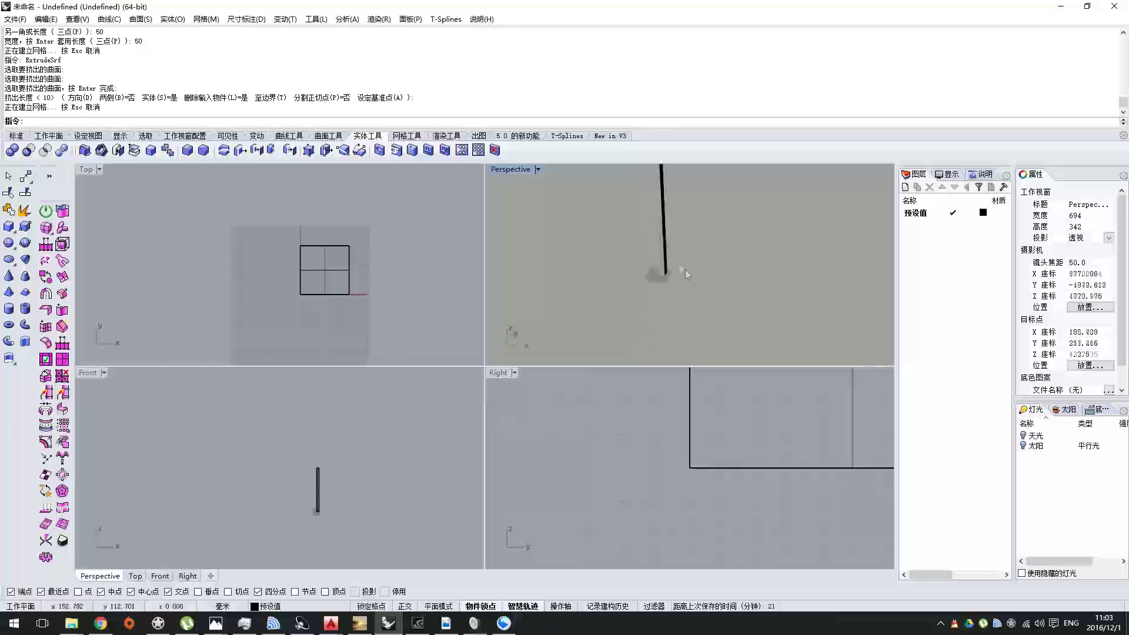
scroll(671, 259, "down", 3)
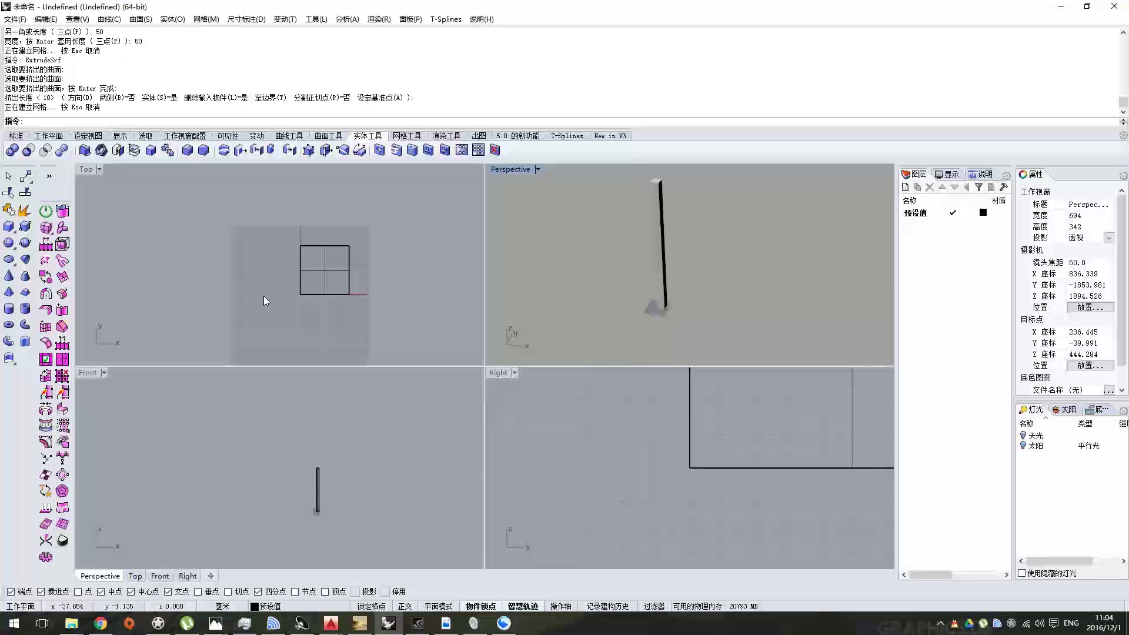
- Start an Array of the column with 50 copies along X and 50 along Y
scroll(248, 264, "down", 2)
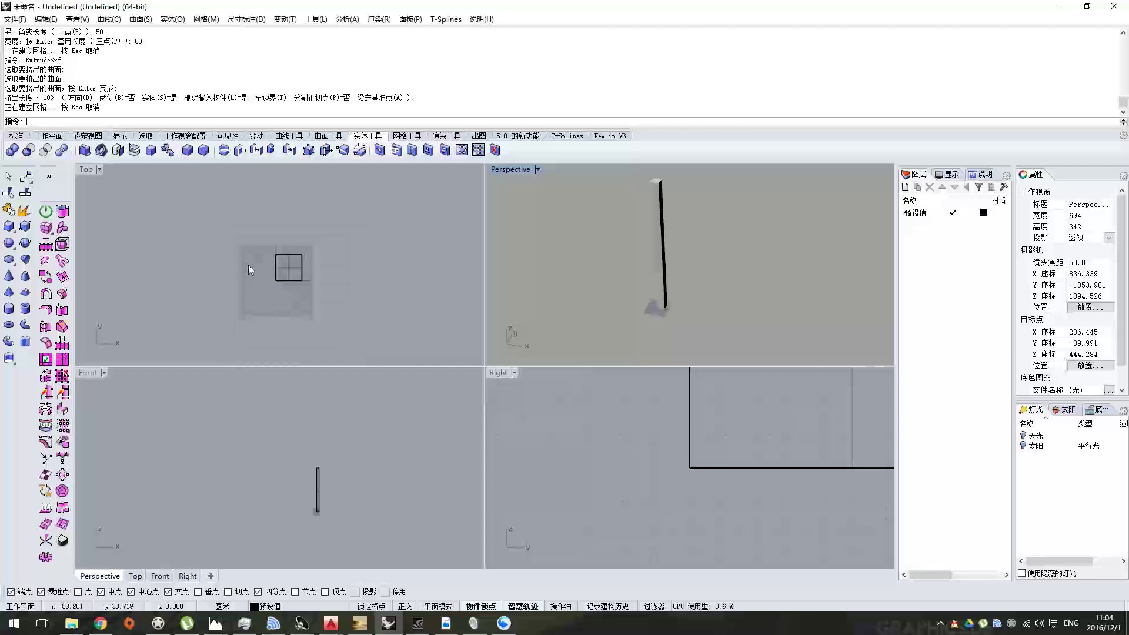
type("Arra")
key("Return")
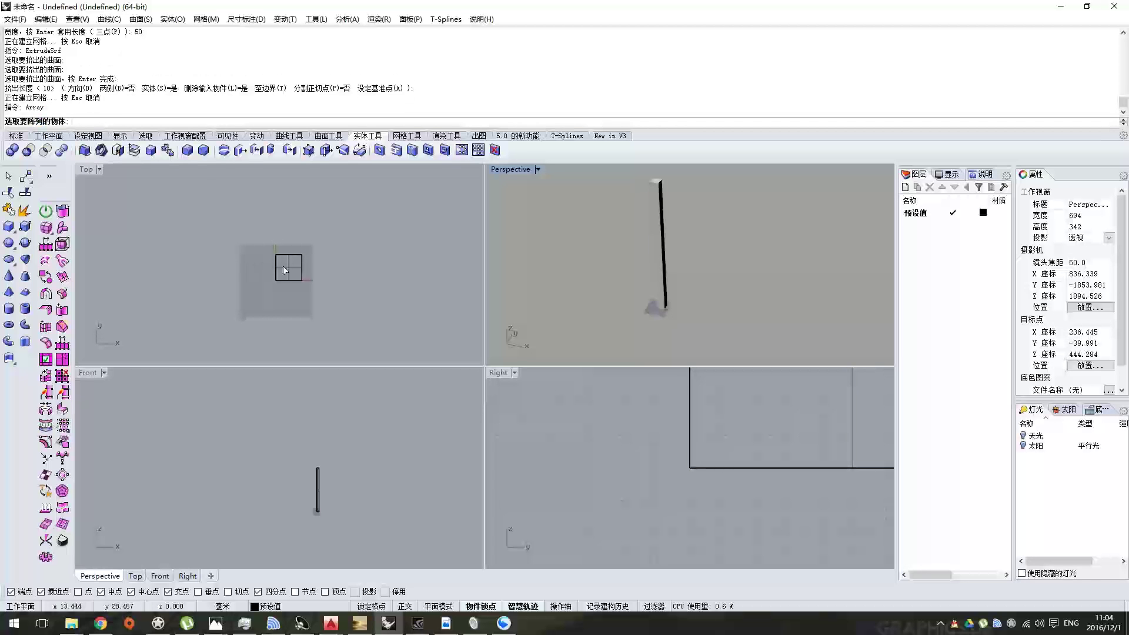
left_click(283, 266)
key("Return")
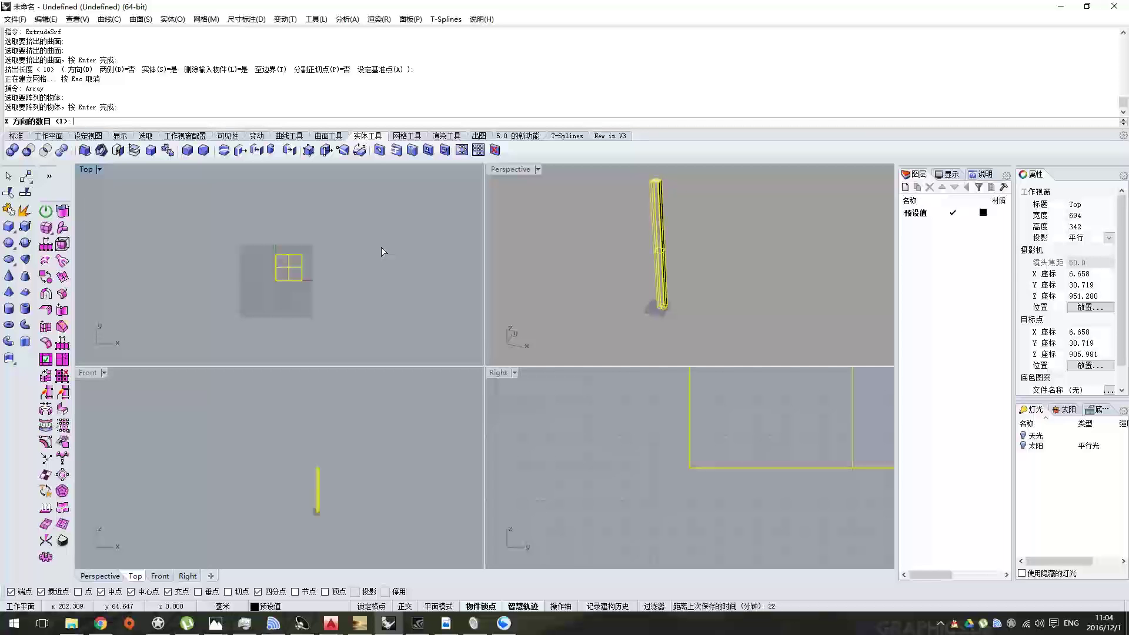
type("50")
key("Return")
type("5")
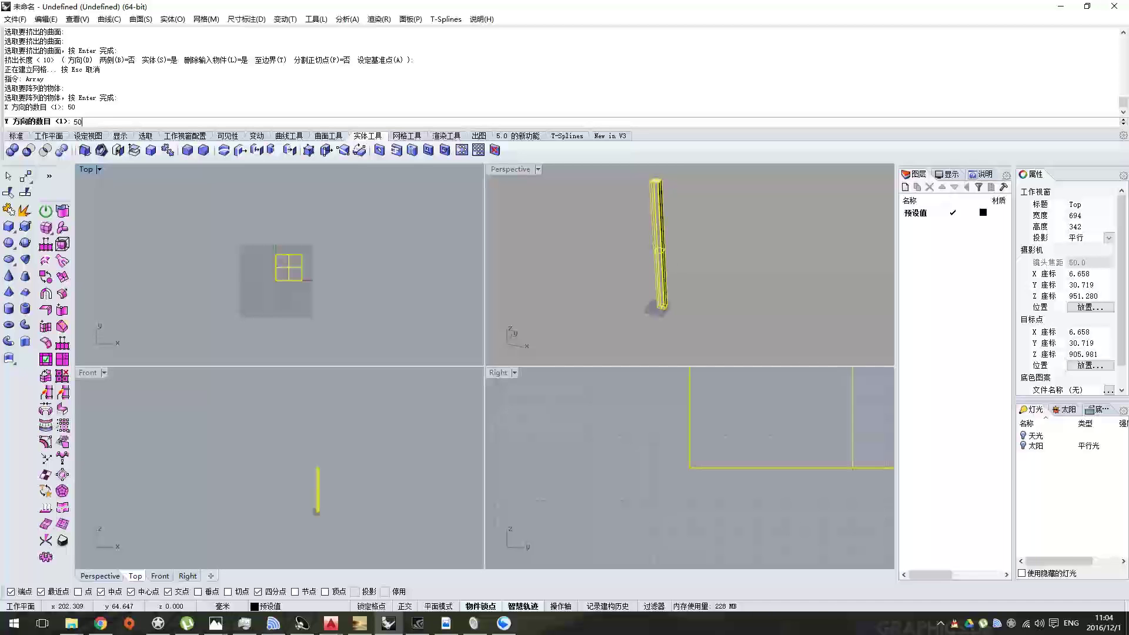
type("0")
key("Return")
key("Return")
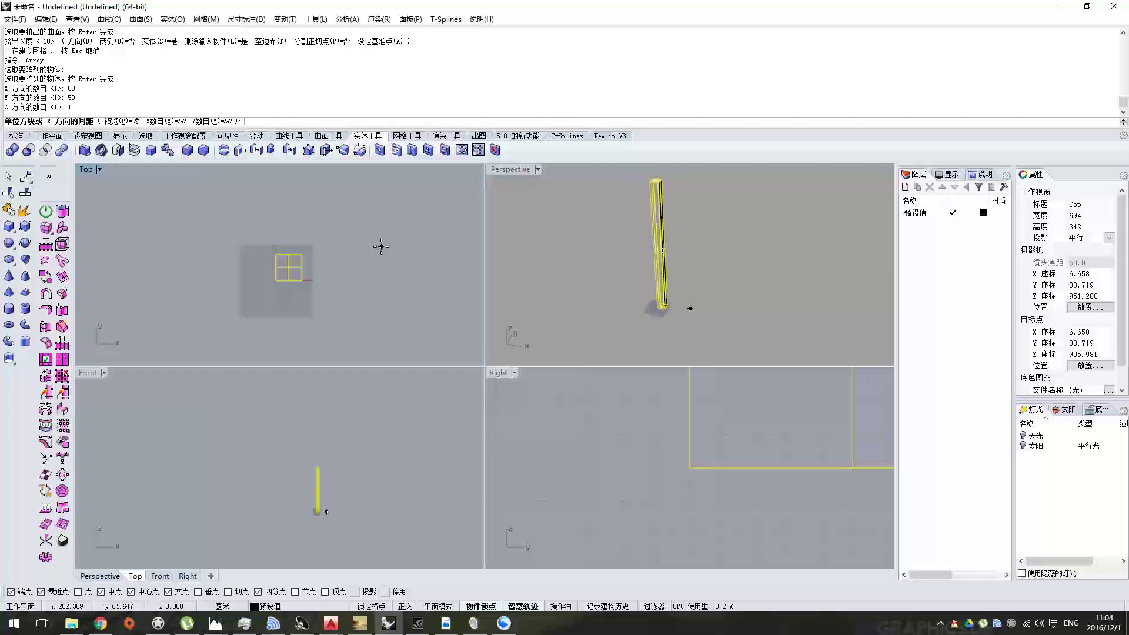
- Set the X and Y array spacing to 55 and accept the grid
type("55")
key("Return")
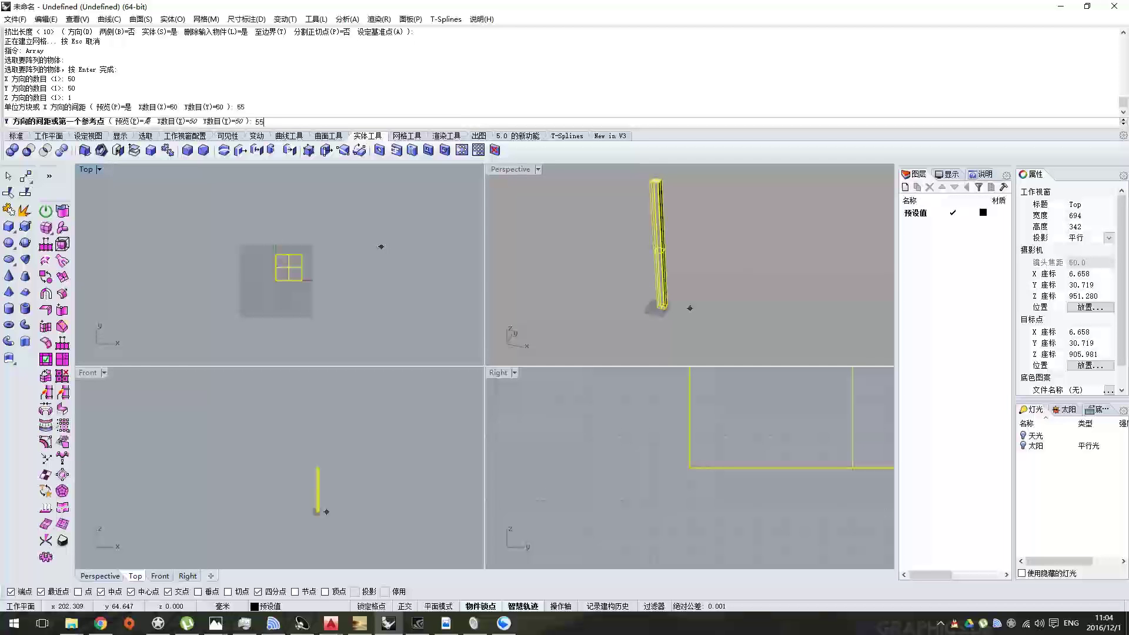
type("55")
key("Return")
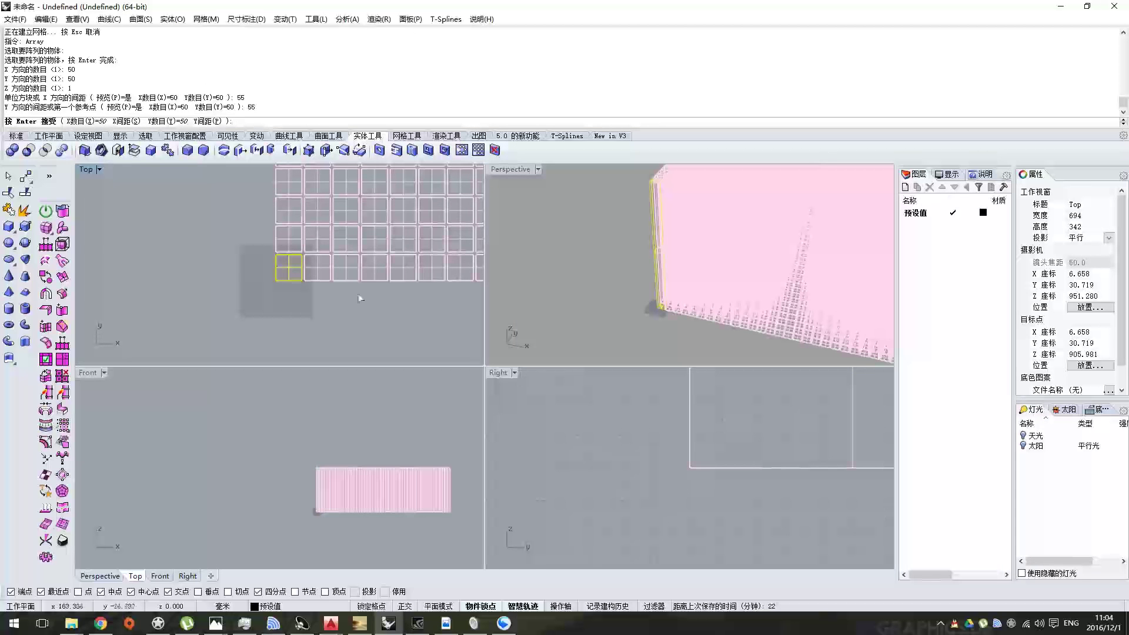
scroll(292, 315, "down", 6)
scroll(265, 241, "up", 3)
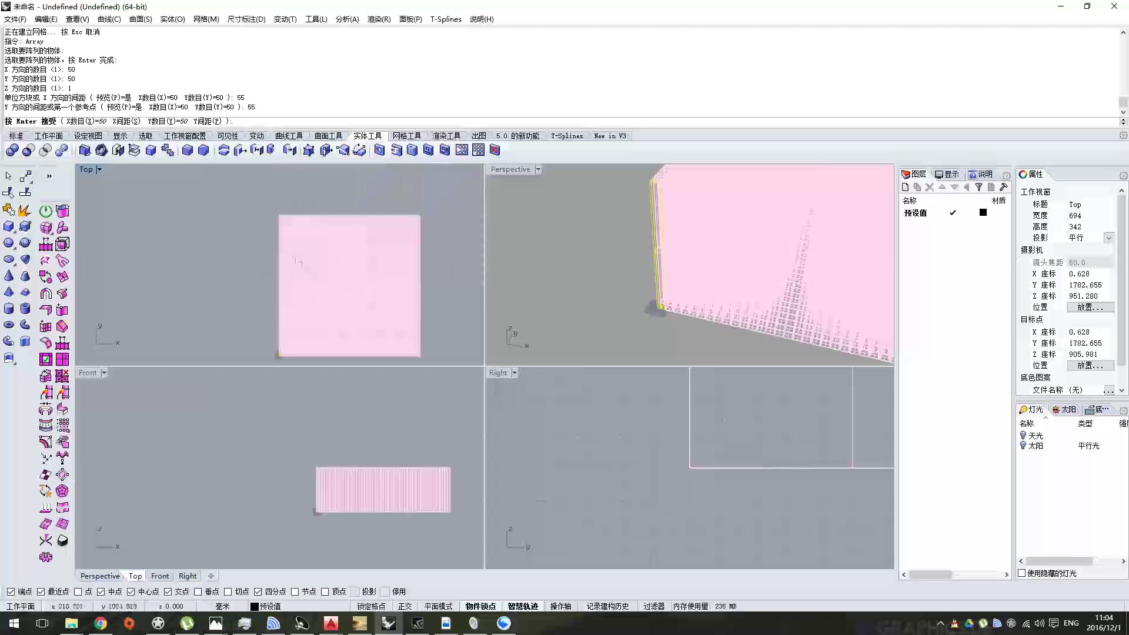
scroll(627, 264, "down", 8)
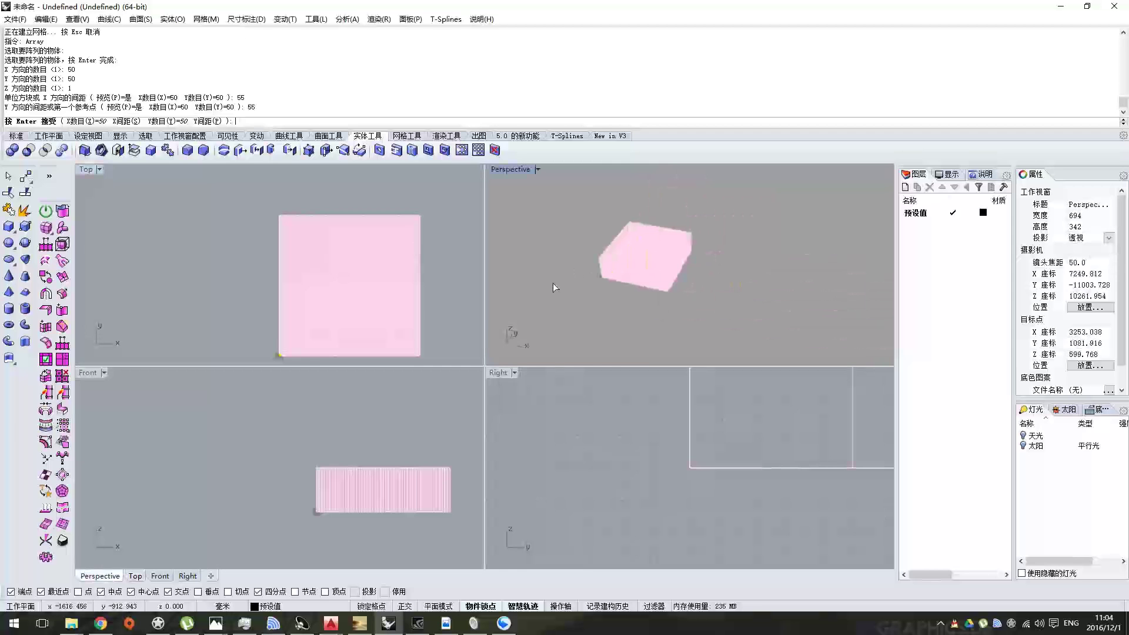
key("Return")
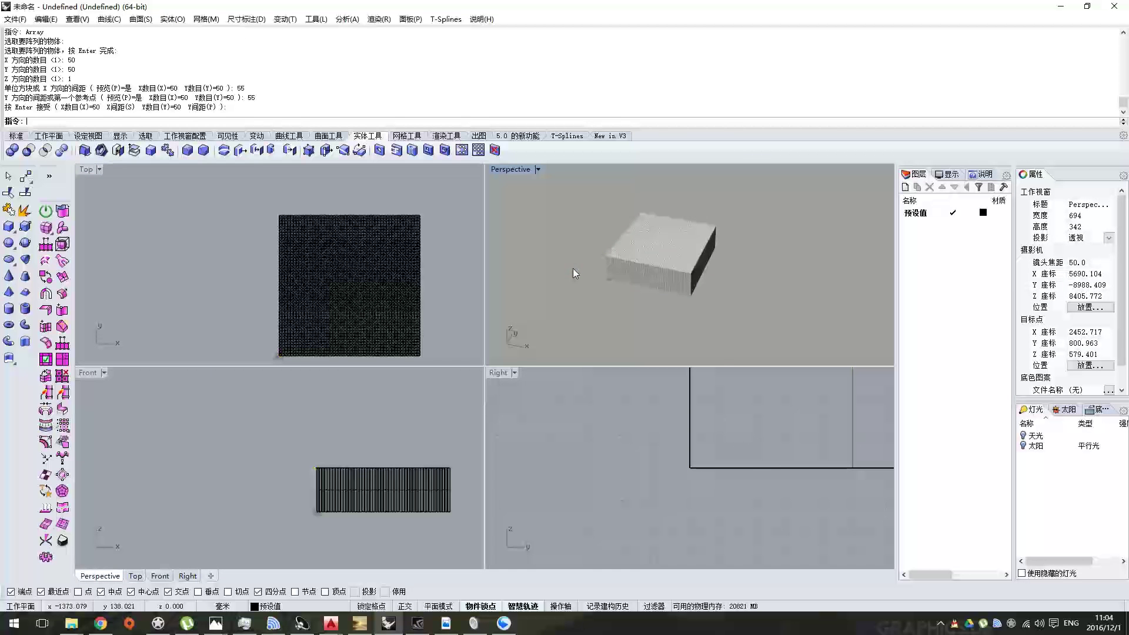
- Finish the array and view the resulting block of boxes, clearing the selection
scroll(574, 269, "up", 3)
right_click_drag(709, 256, 717, 297)
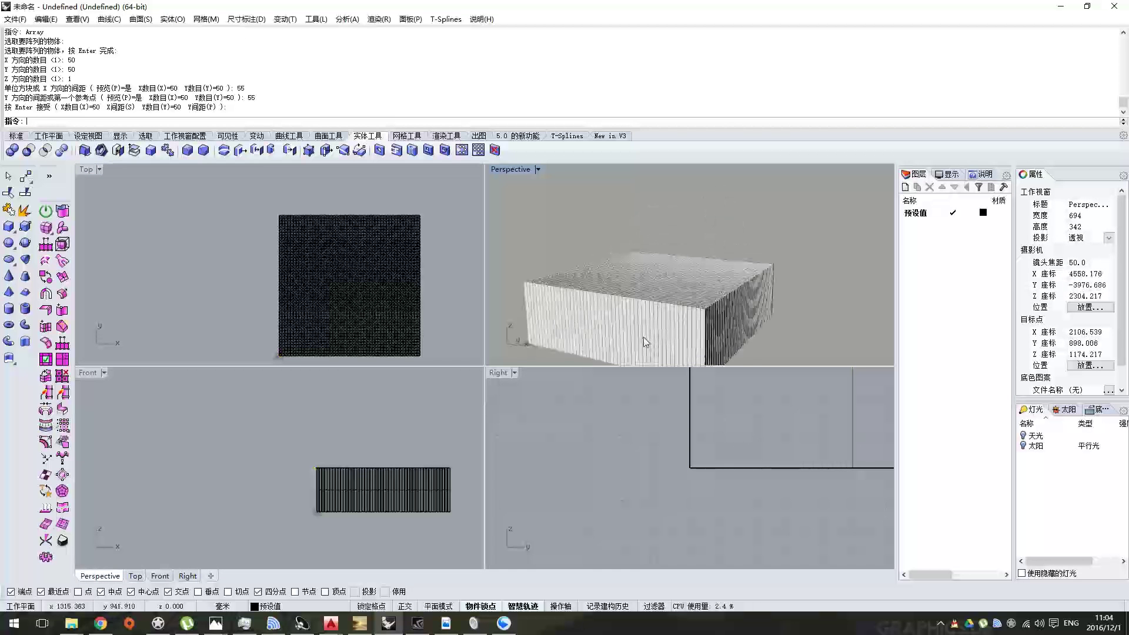
scroll(643, 337, "up", 2)
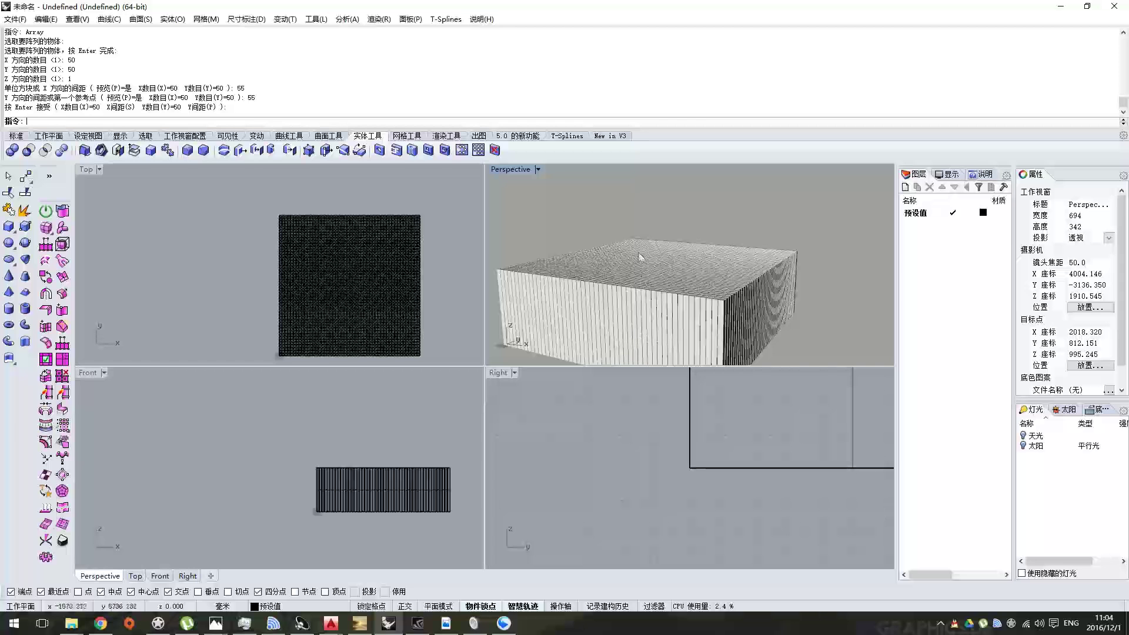
scroll(653, 240, "down", 2)
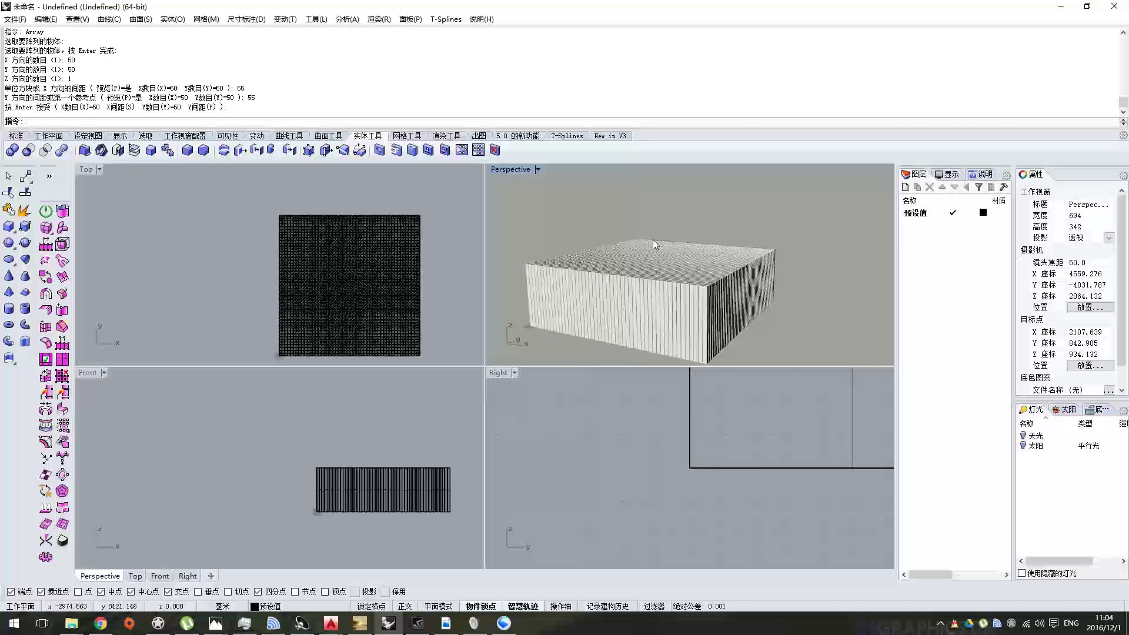
right_click_drag(653, 245, 651, 240, "shift")
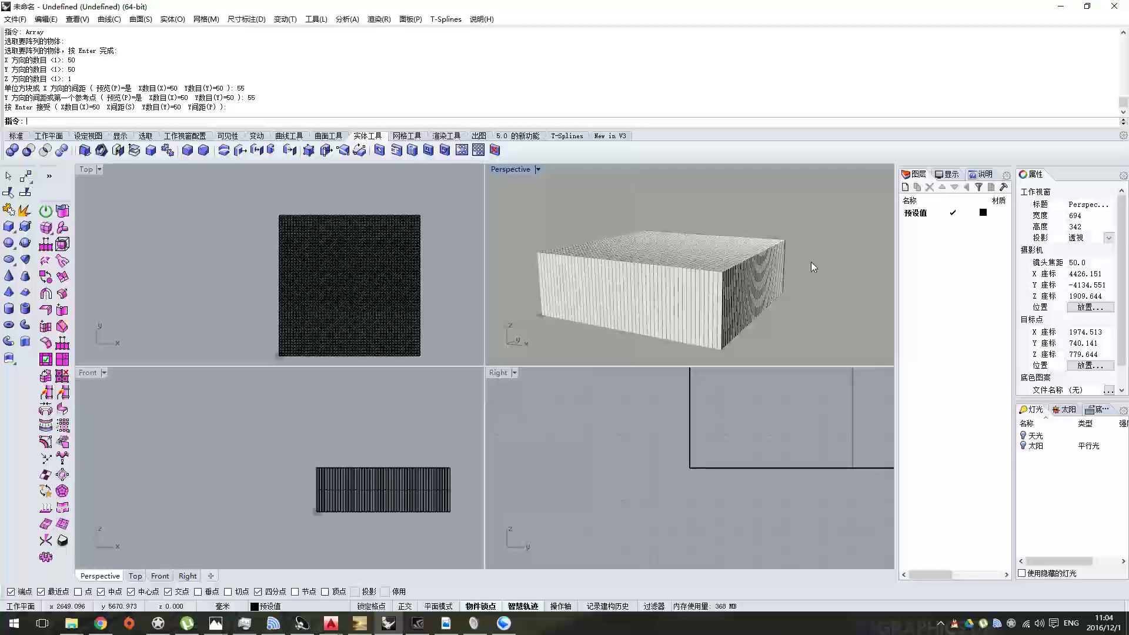
key("Return")
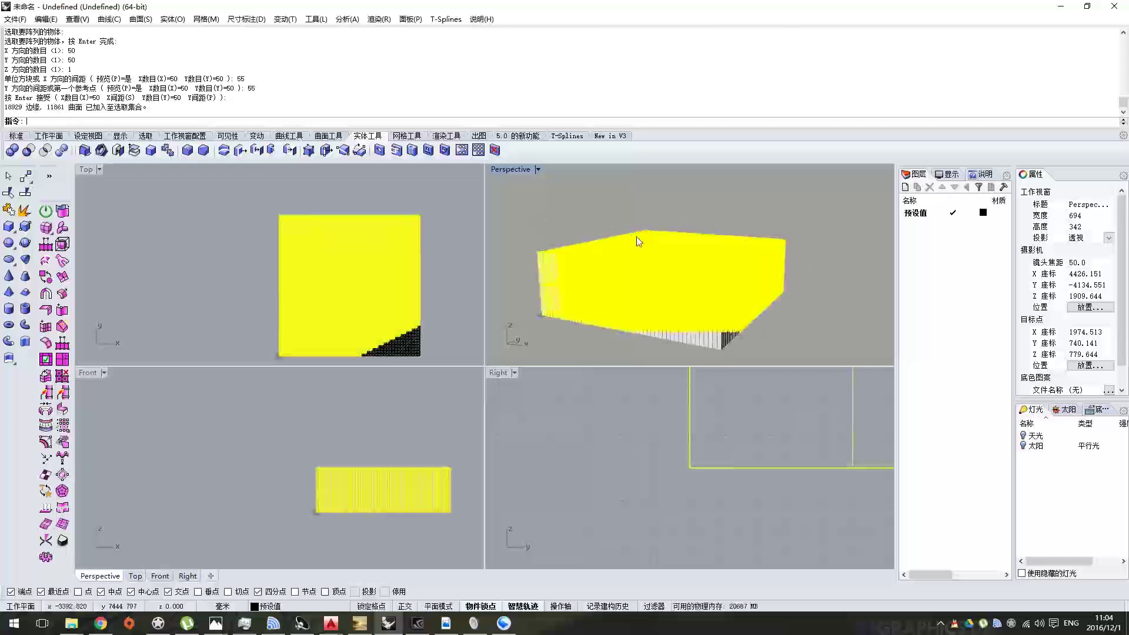
right_click_drag(666, 221, 675, 198)
key("Escape")
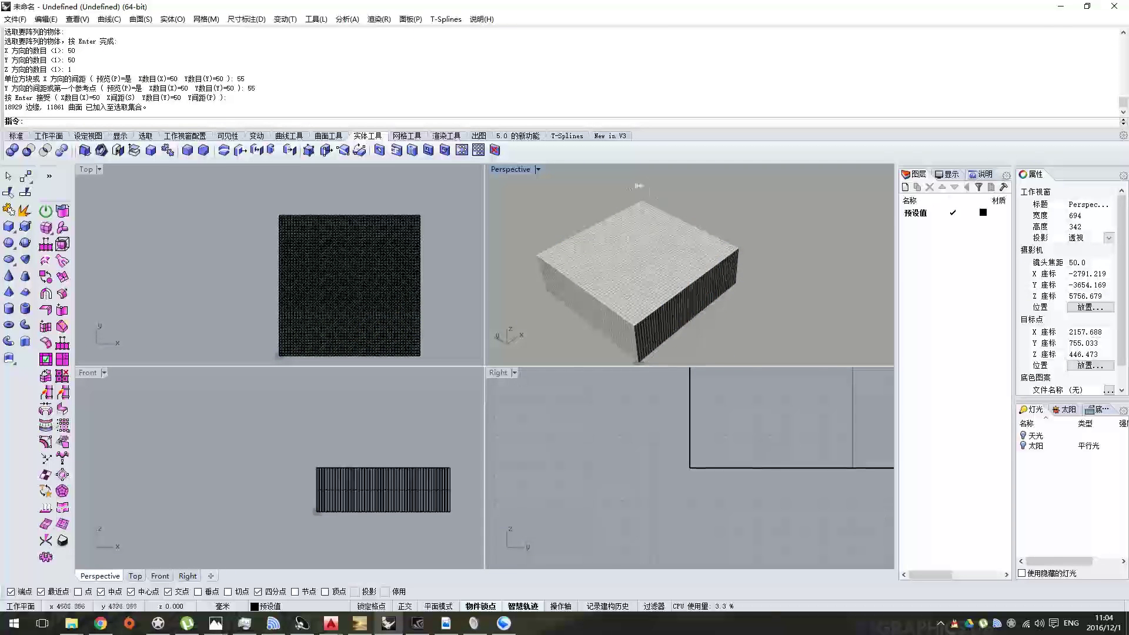
- Select all 2,500 boxes and combine them into a single group
key("ctrl+a")
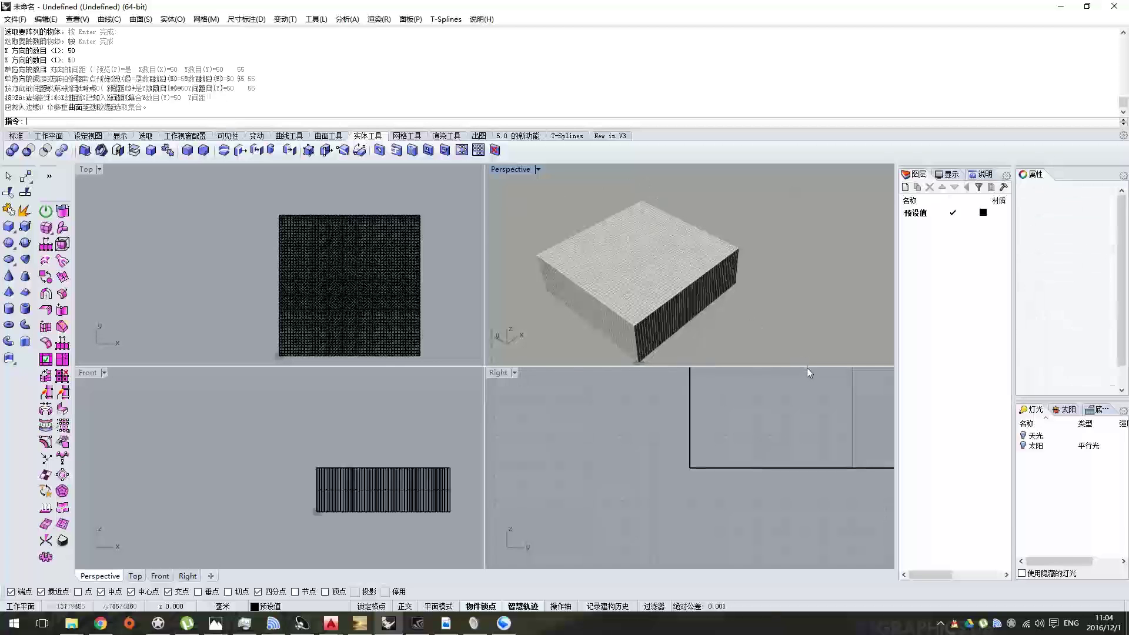
type("Gr")
type("oup")
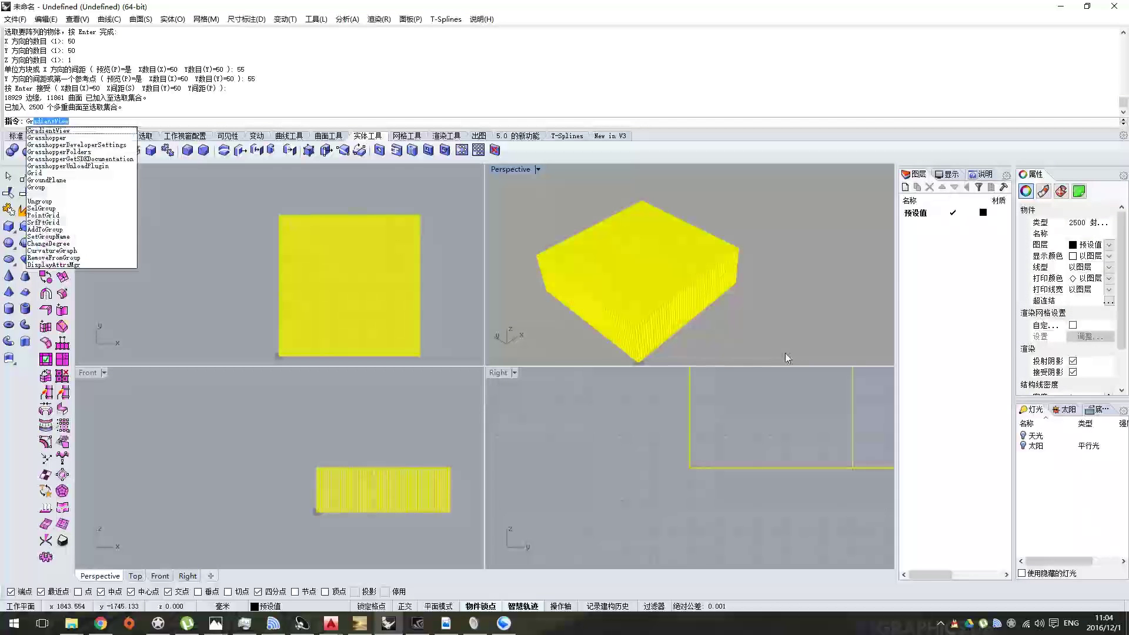
key("Return")
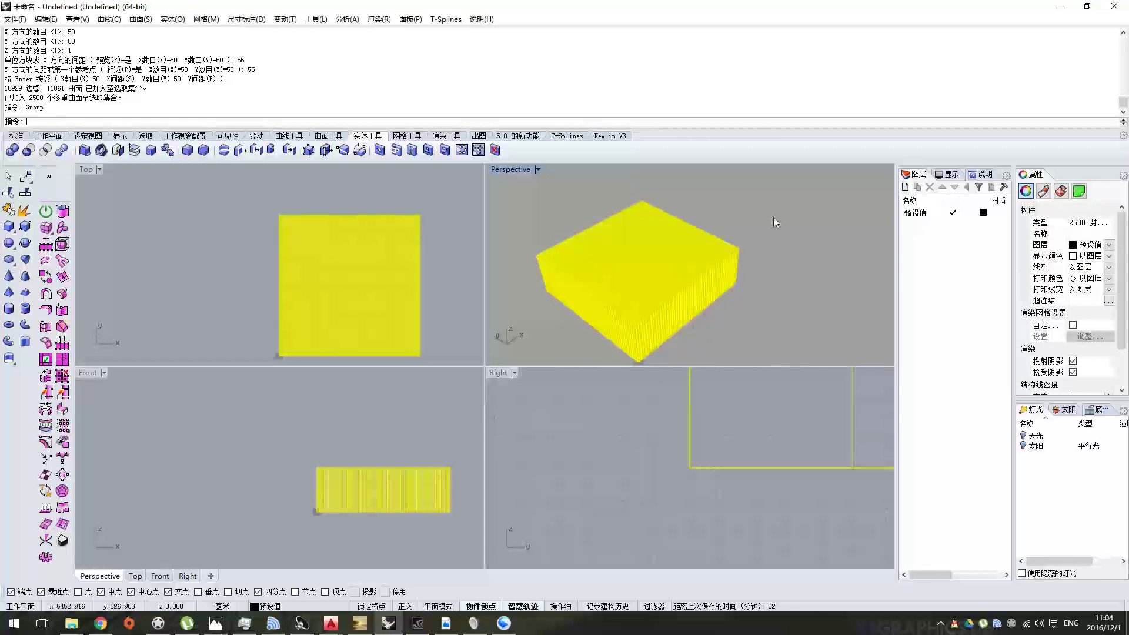
left_click(774, 217)
right_click_drag(774, 217, 691, 255)
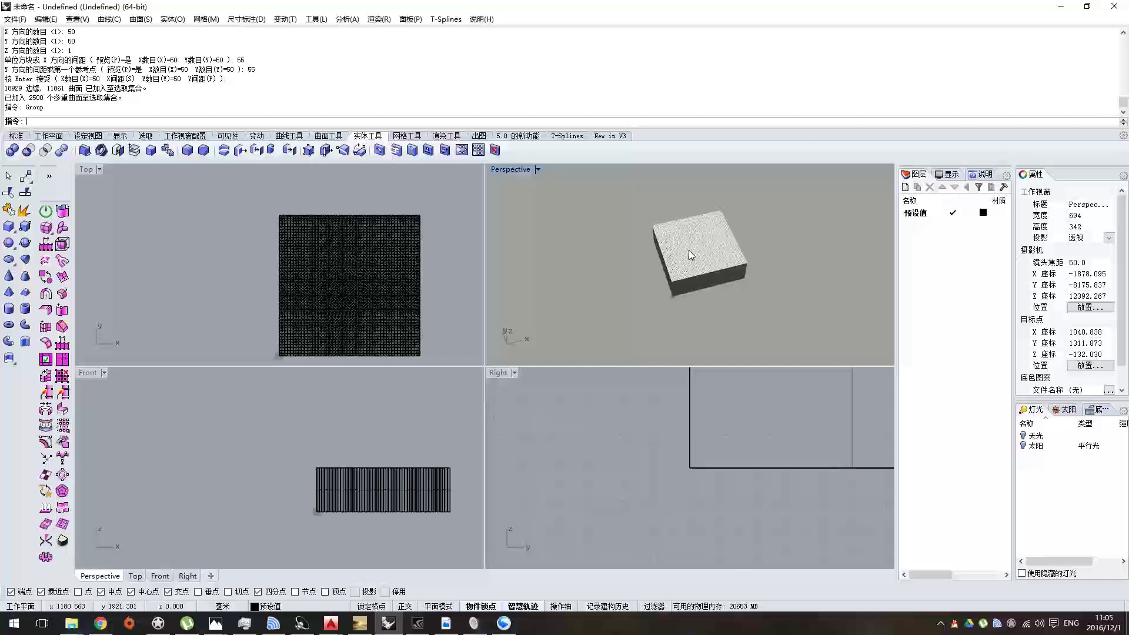
- Show the hidden dish-on-stem form and select it
key("Return")
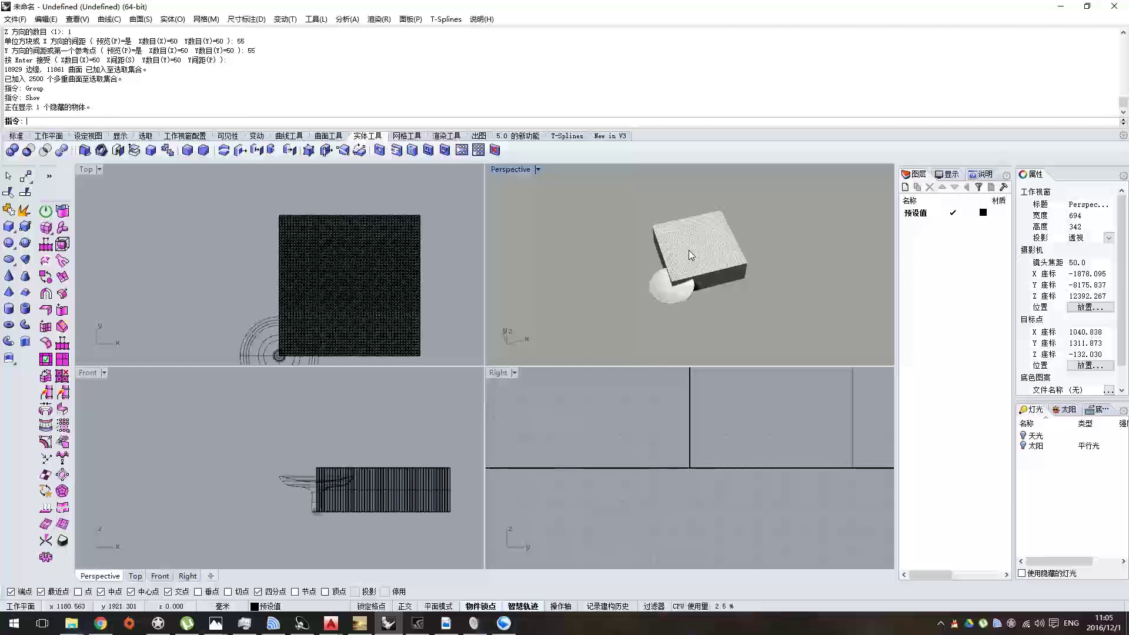
scroll(723, 260, "up", 3)
left_click(722, 259)
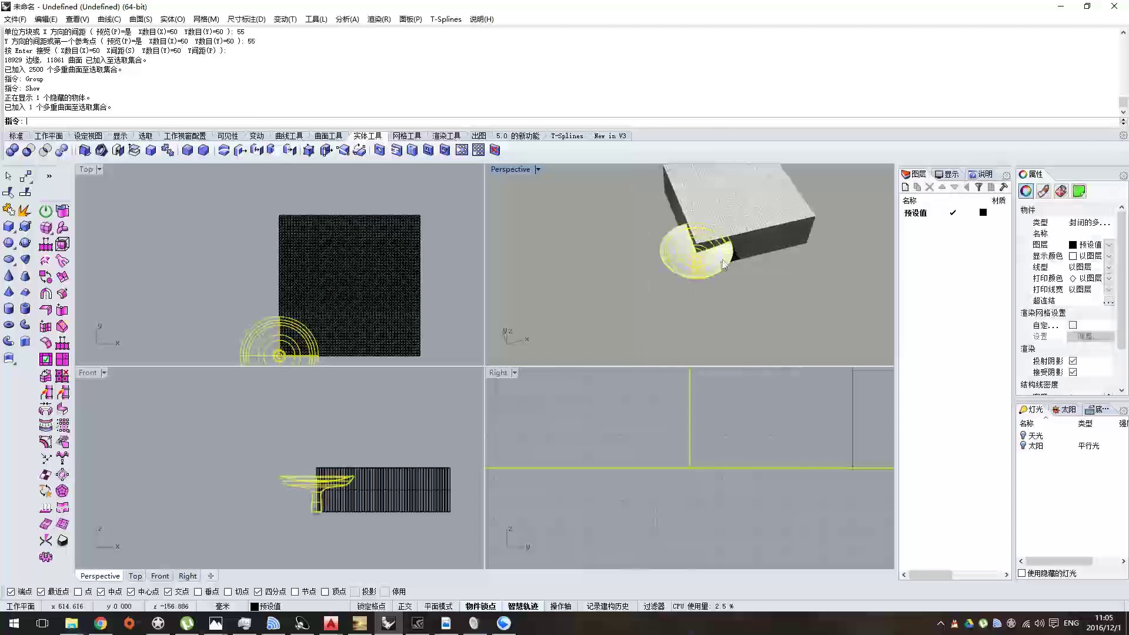
right_click_drag(328, 280, 327, 208)
mouse_move(724, 226)
right_mouse_down()
mouse_move(727, 261)
mouse_move(725, 224)
right_mouse_up()
scroll(725, 223, "up", 5)
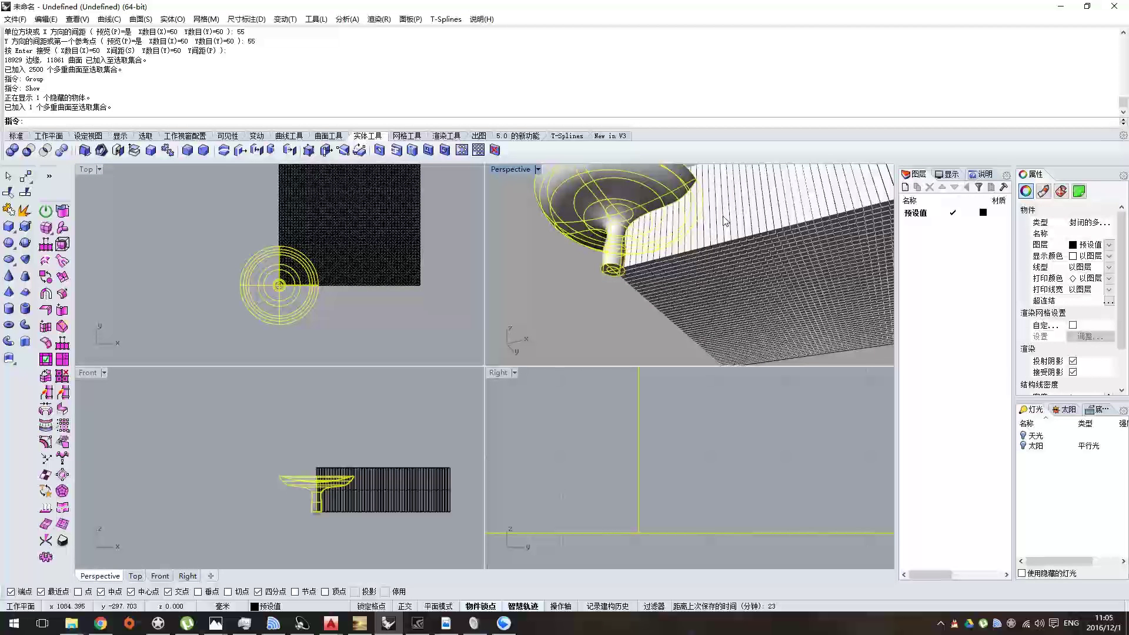
- Move the dish from its stem base to a new position inside the box grid
type("Move")
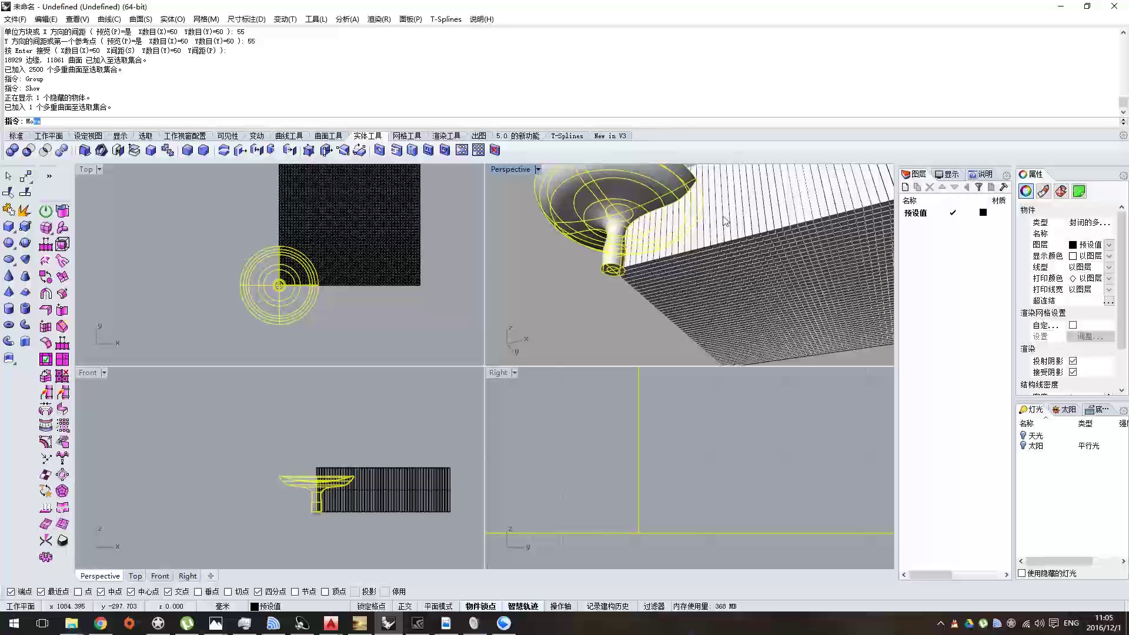
key("Return")
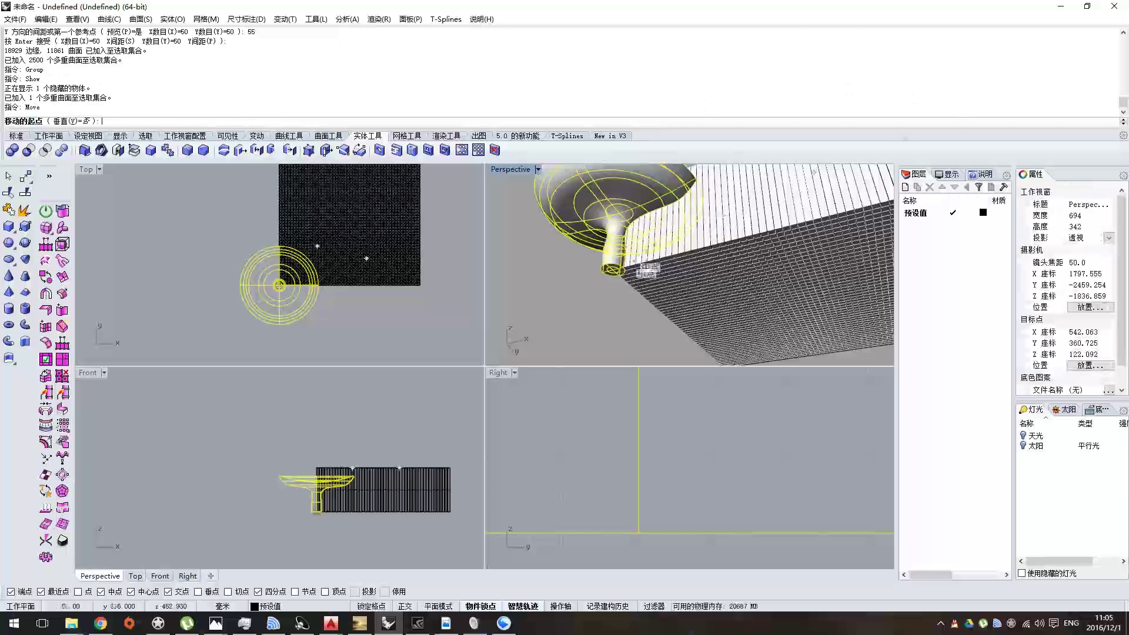
scroll(603, 262, "up", 3)
scroll(600, 263, "up", 2)
left_click(532, 266)
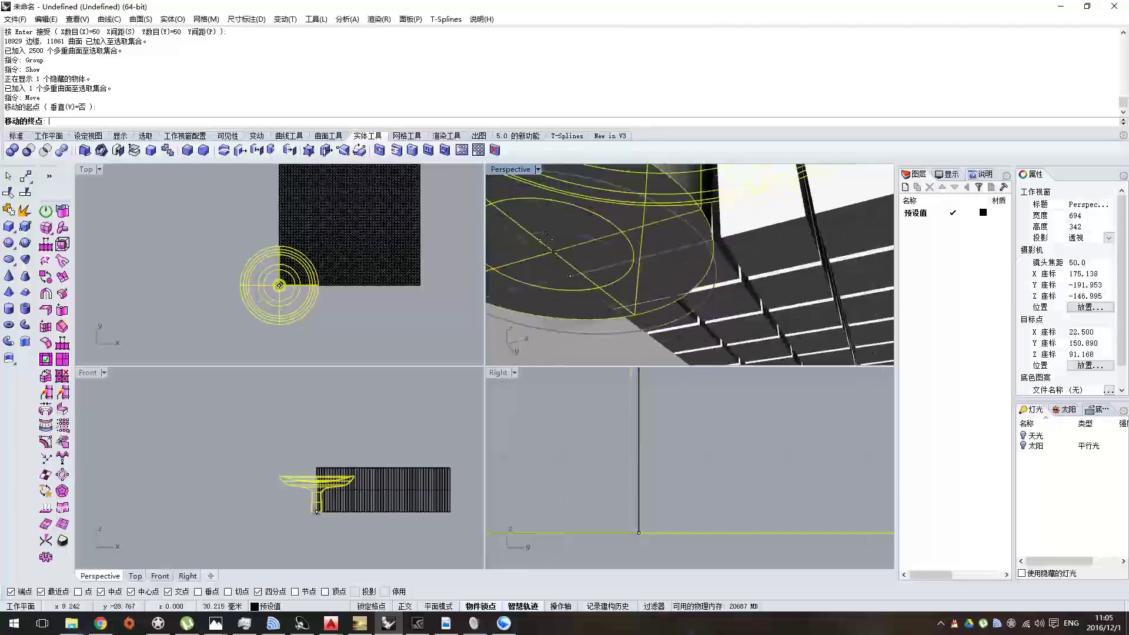
scroll(547, 241, "up", 2)
scroll(547, 241, "down", 5)
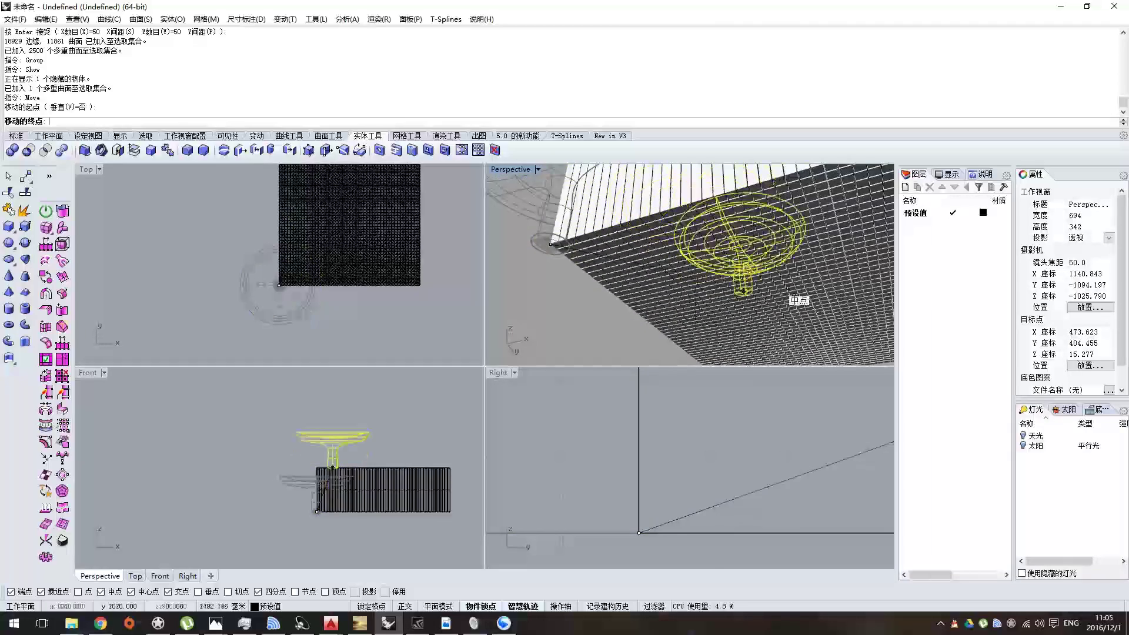
scroll(816, 312, "up", 8)
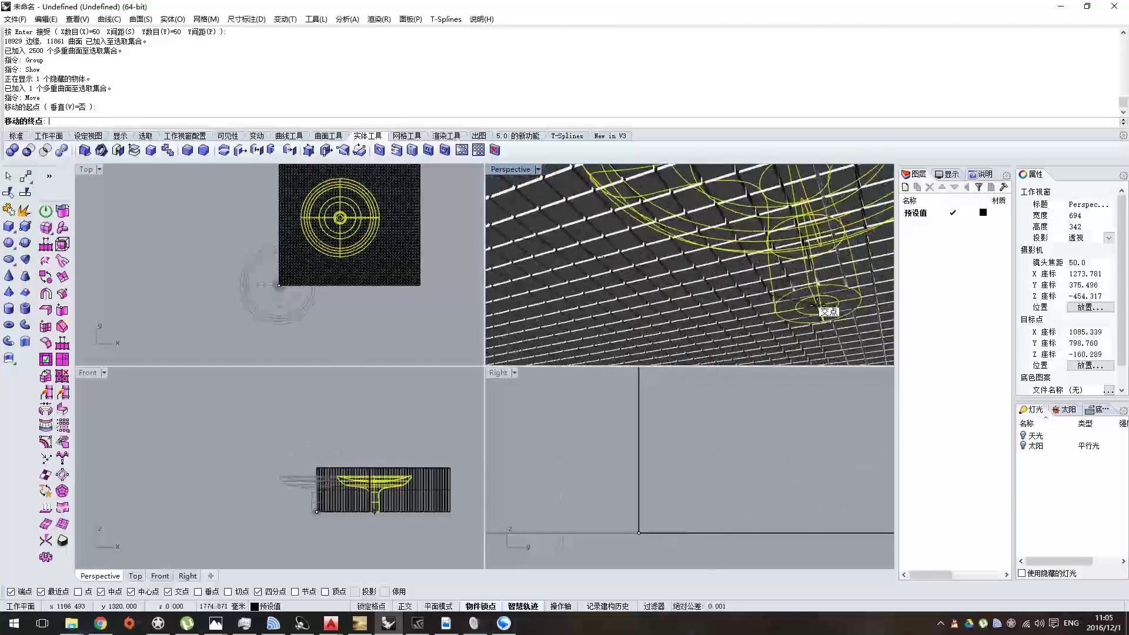
scroll(816, 305, "up", 5)
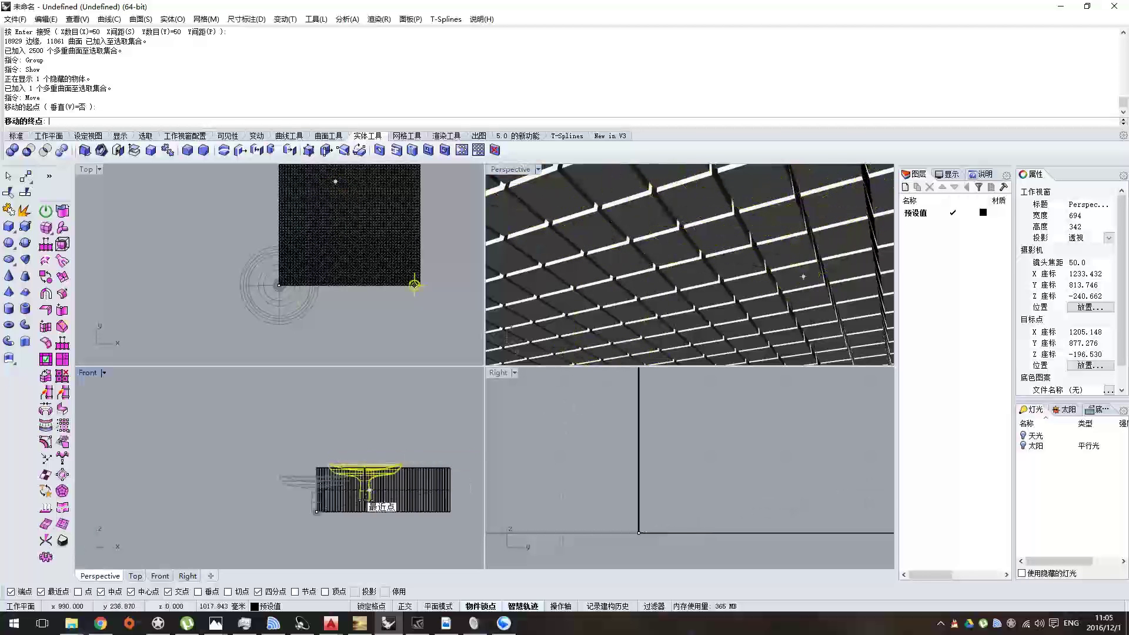
left_click(274, 510)
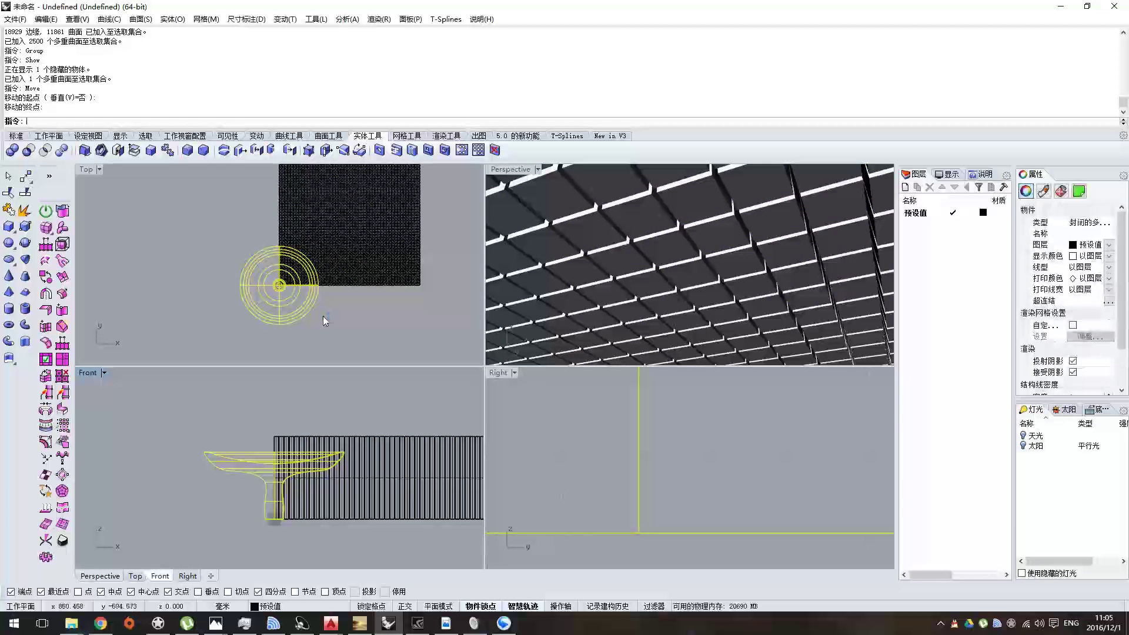
scroll(323, 315, "down", 3)
left_click(323, 315)
- Move the grouped box grid from a corner so it fully covers the dish
left_click(339, 302)
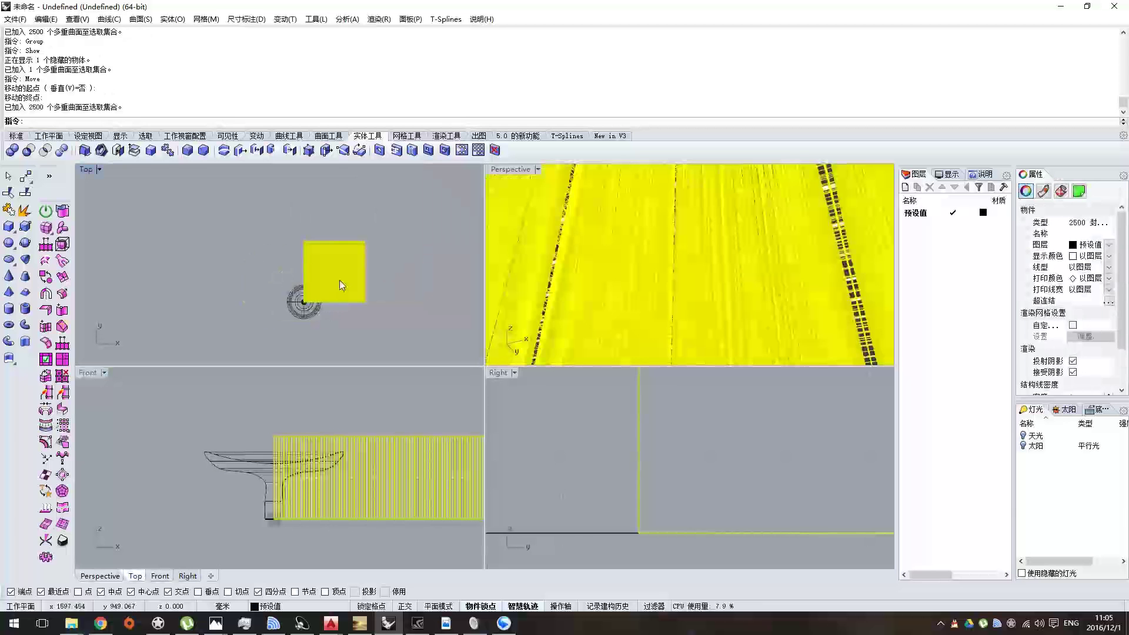
scroll(336, 291, "up", 2)
key("Return")
scroll(353, 297, "up", 5)
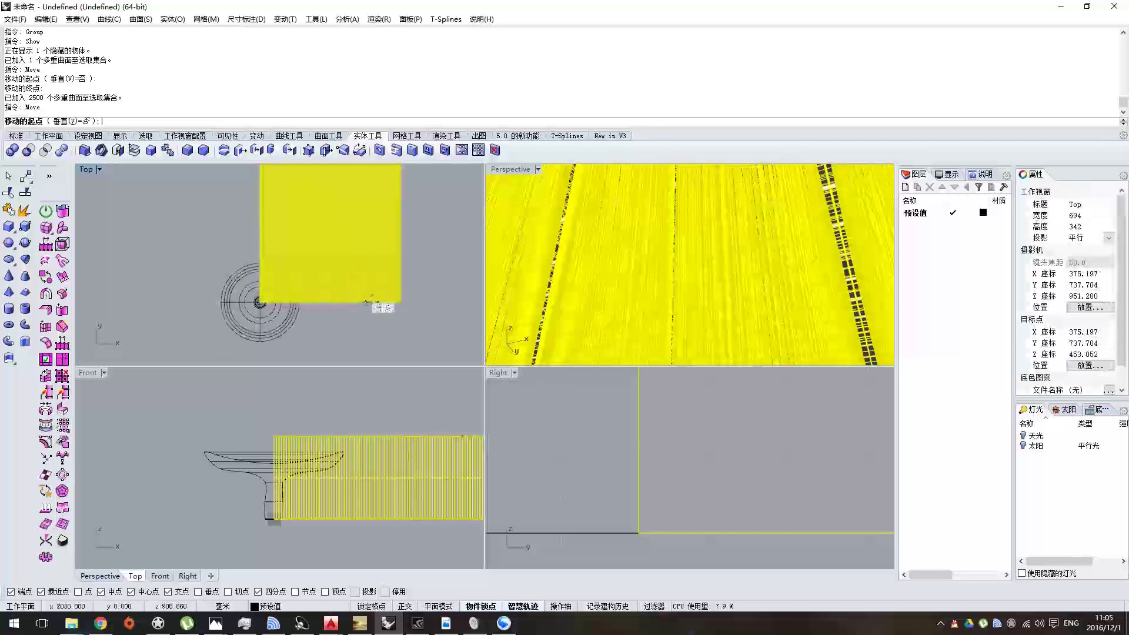
scroll(370, 303, "up", 6)
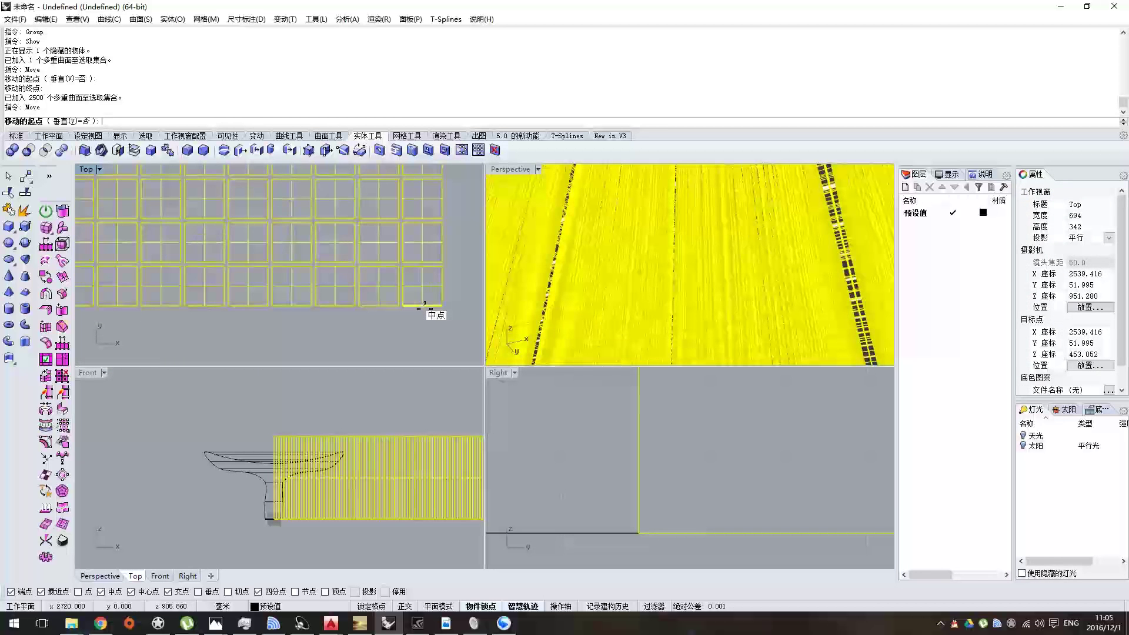
scroll(424, 306, "down", 5)
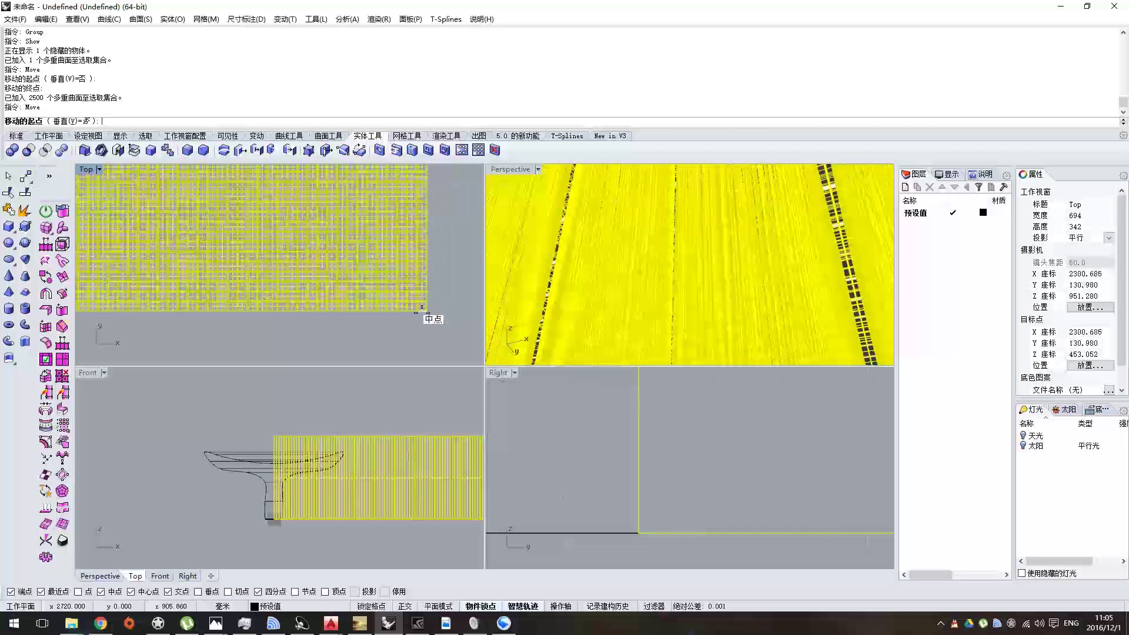
scroll(422, 189, "up", 3)
left_click(422, 187)
scroll(433, 184, "up", 2)
scroll(434, 194, "down", 3)
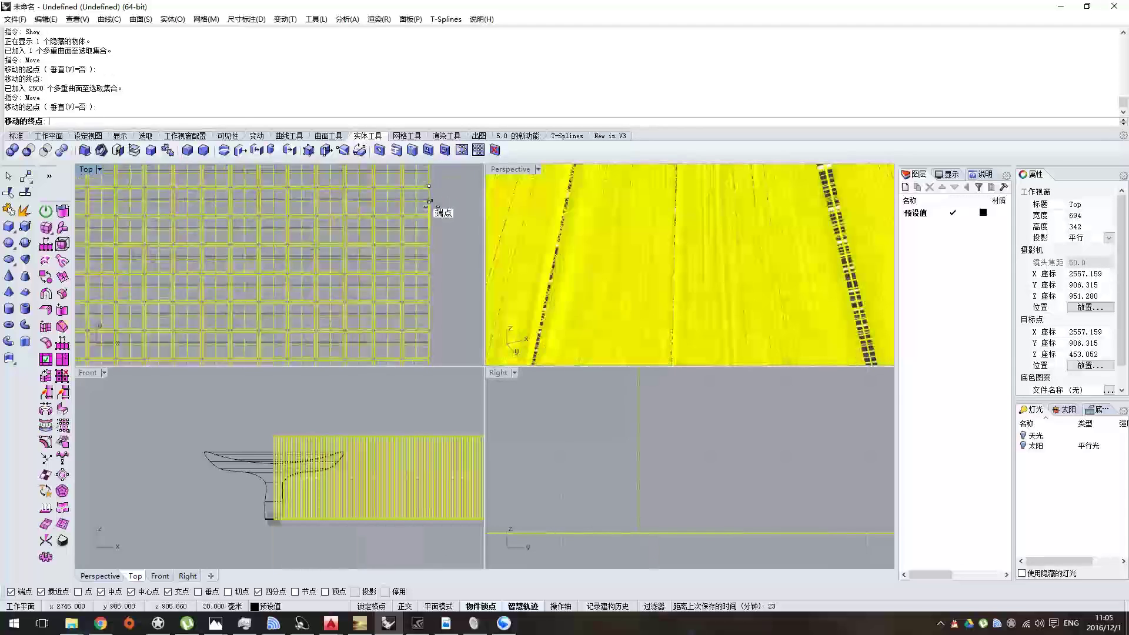
scroll(429, 203, "up", 2)
scroll(433, 202, "down", 3)
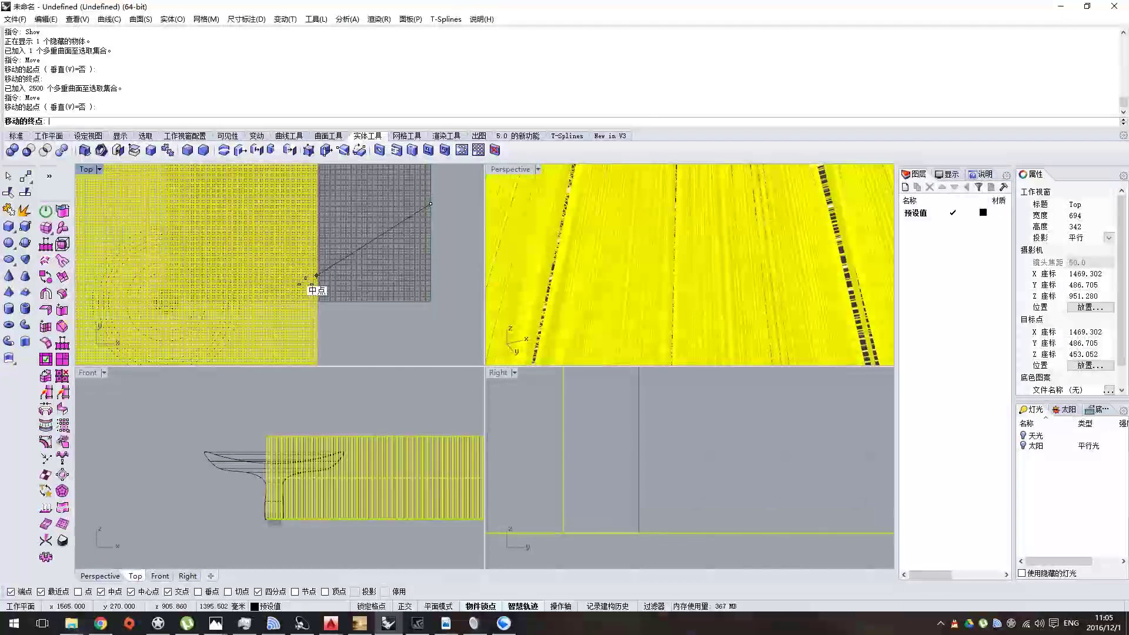
scroll(305, 303, "up", 5)
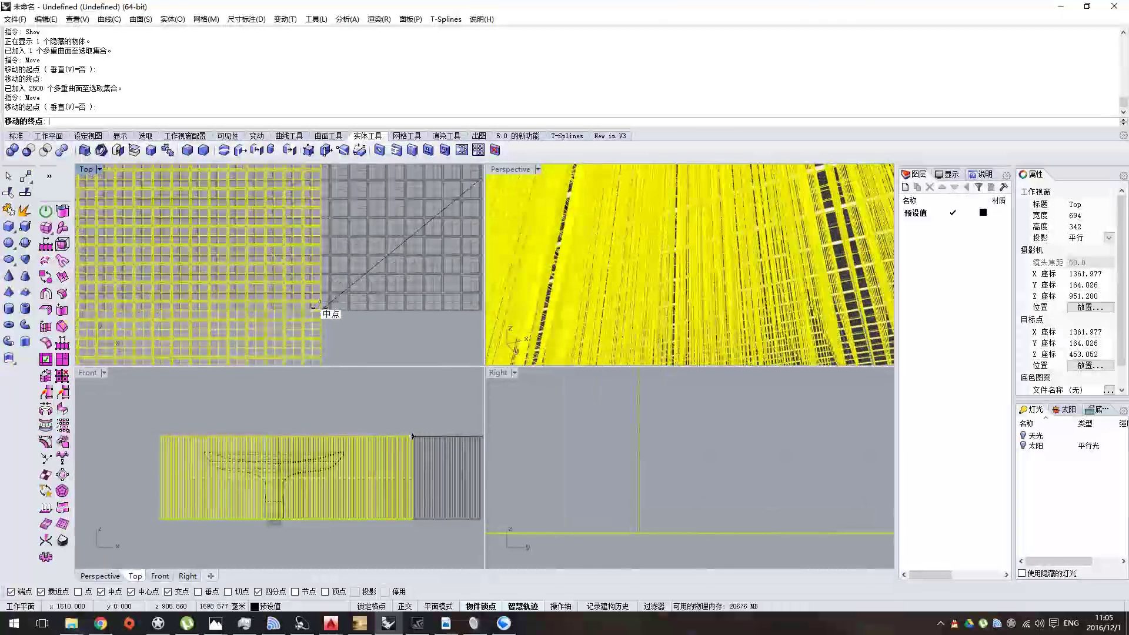
left_click(355, 263)
scroll(356, 263, "down", 5)
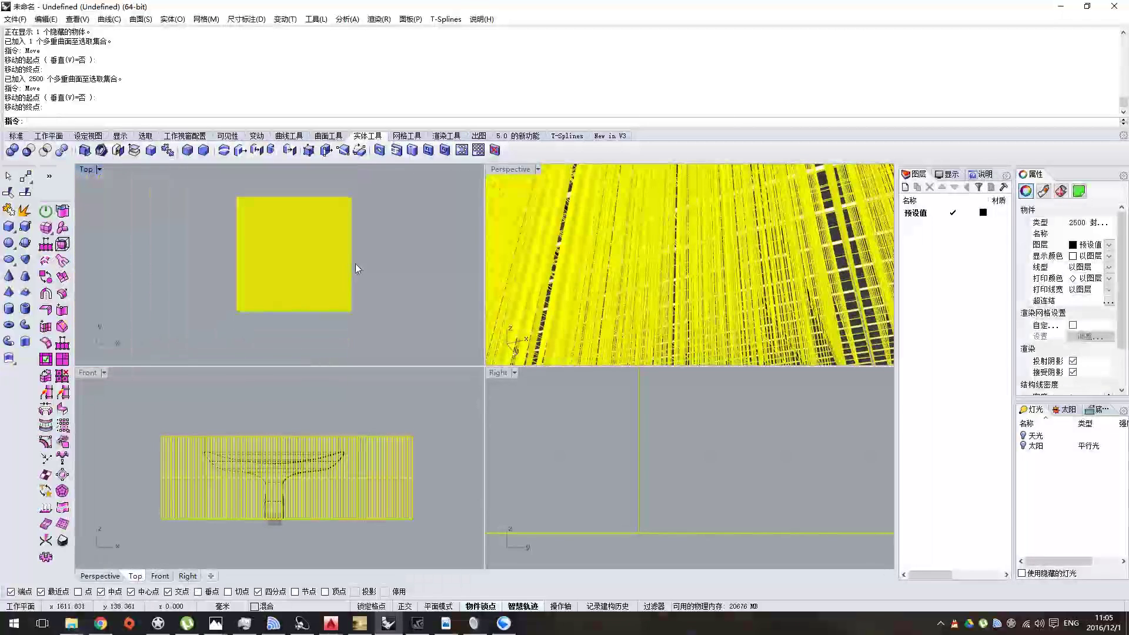
key("Escape")
scroll(605, 265, "down", 3)
scroll(411, 295, "down", 3)
scroll(290, 476, "up", 5)
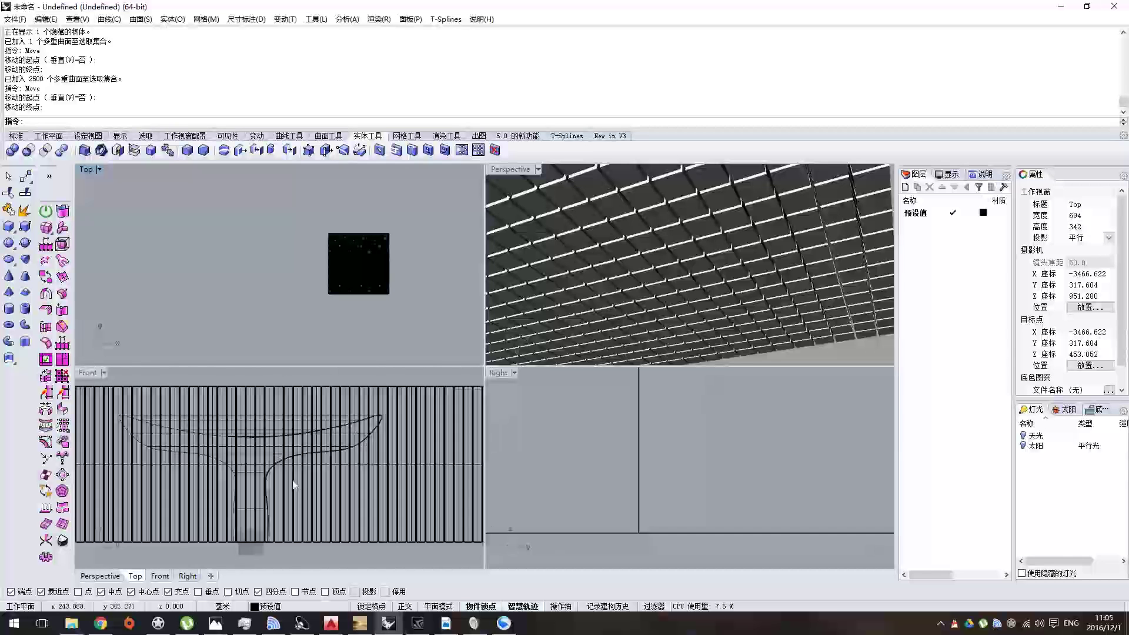
scroll(290, 474, "down", 3)
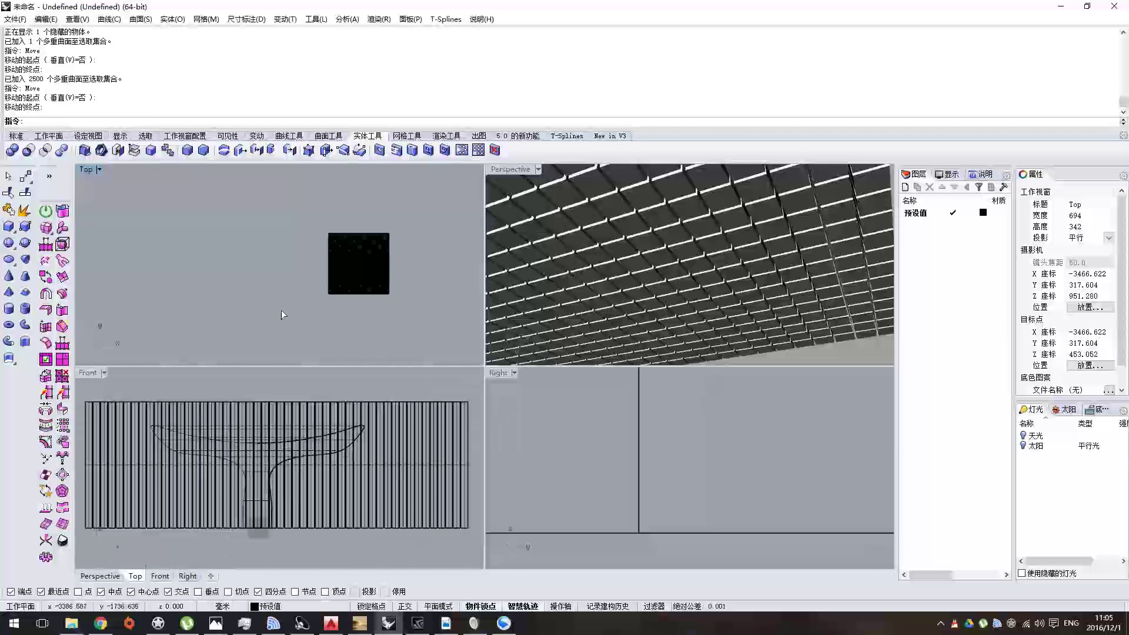
key("ctrl+shift+s")
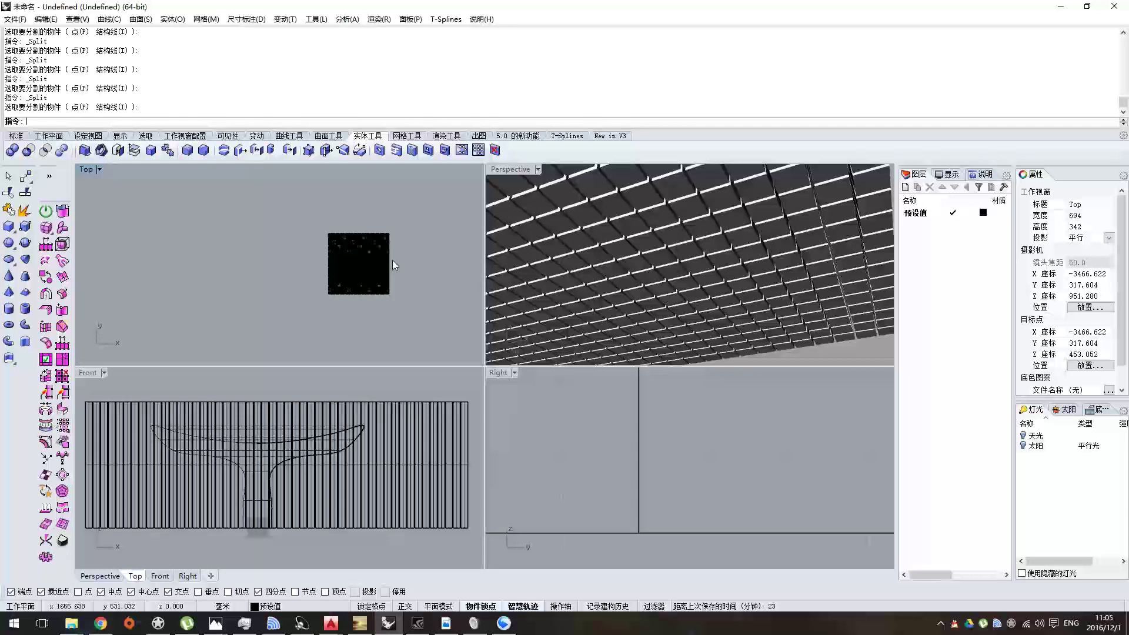
- Run BooleanDifference with the dish as the object to cut and the box grid as cutters
scroll(396, 266, "up", 5)
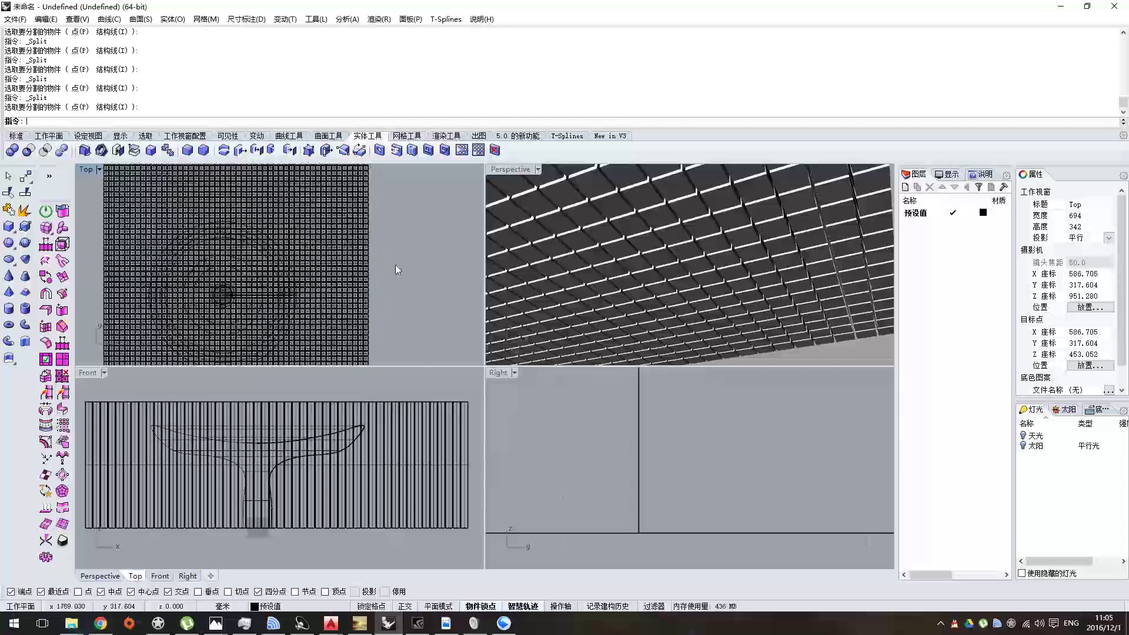
scroll(228, 303, "up", 3)
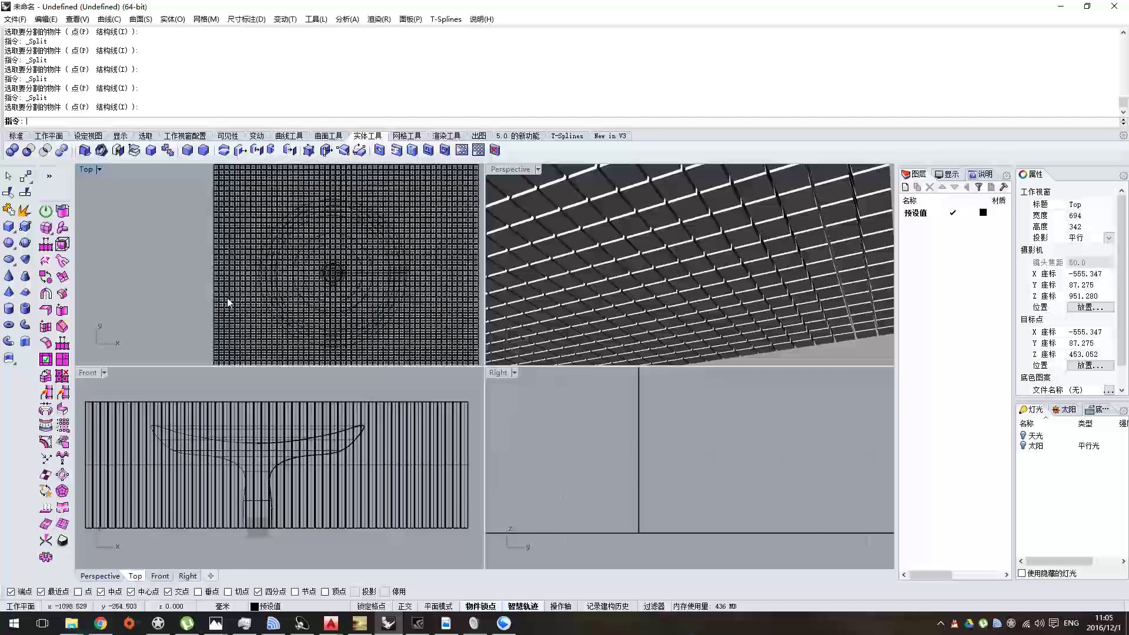
left_click(29, 152)
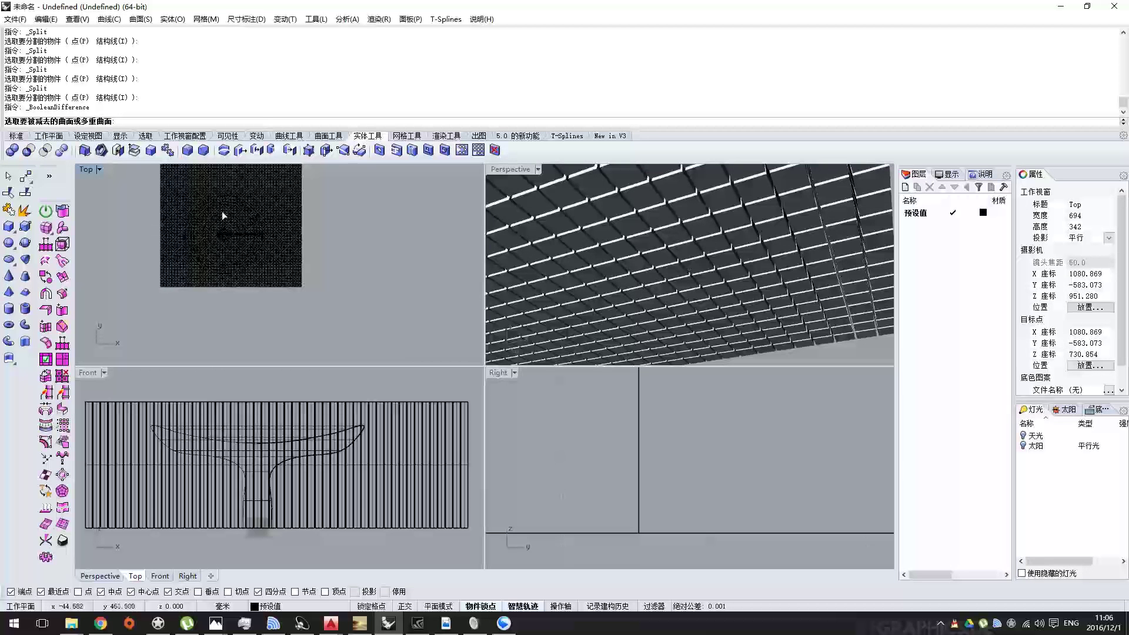
scroll(221, 210, "up", 3)
scroll(284, 454, "up", 5)
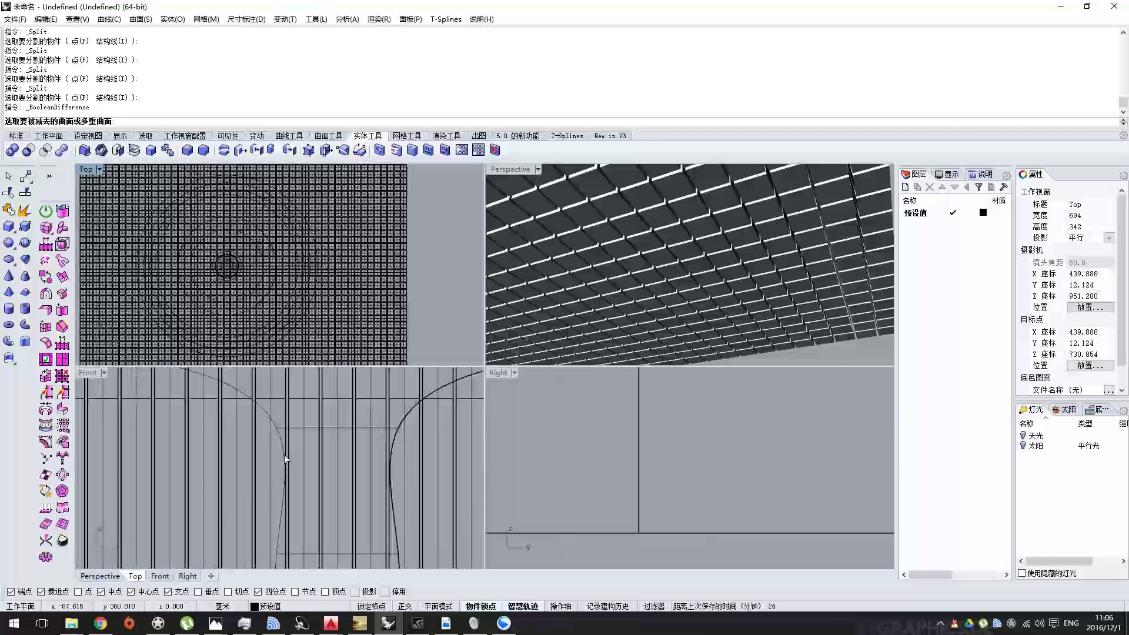
scroll(284, 454, "up", 3)
left_click(294, 472)
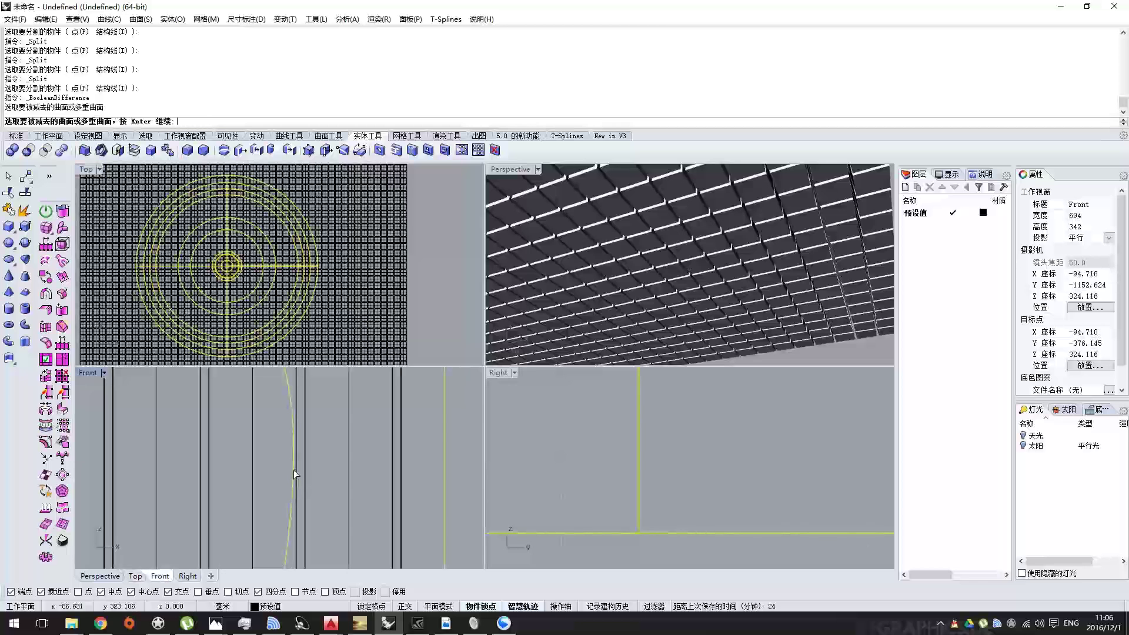
scroll(318, 225, "down", 5)
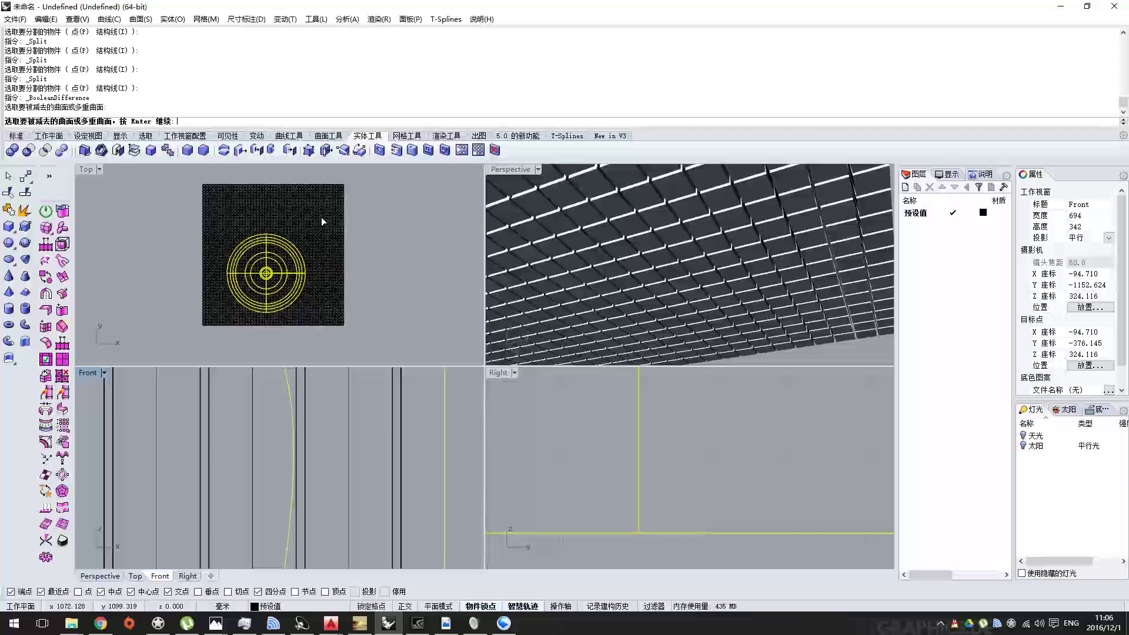
key("Return")
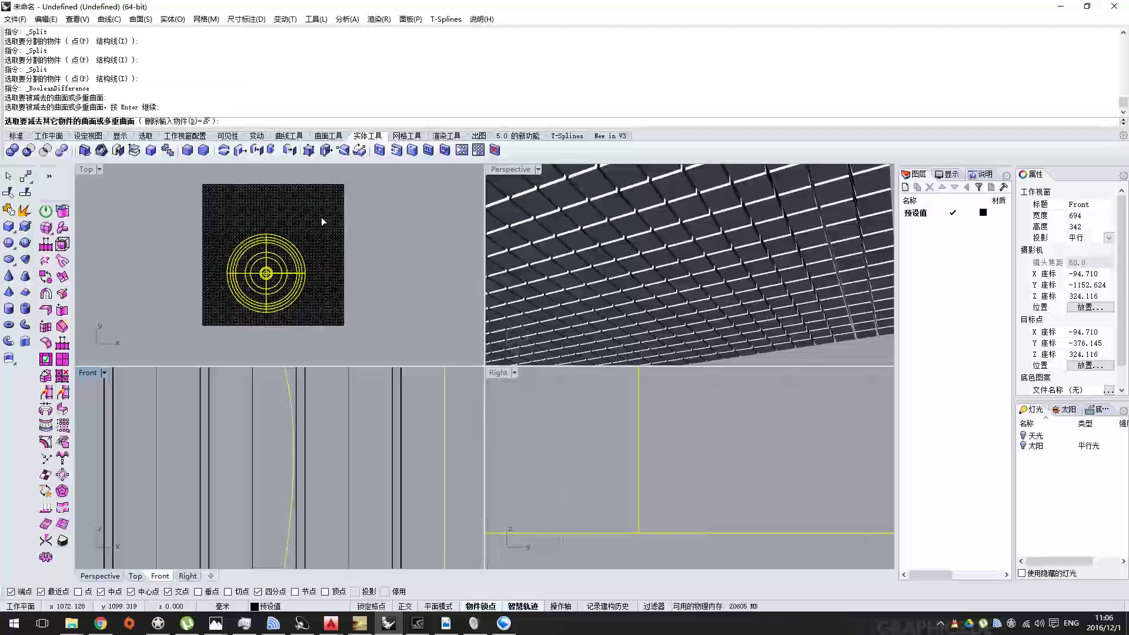
left_click(322, 219)
key("Return")
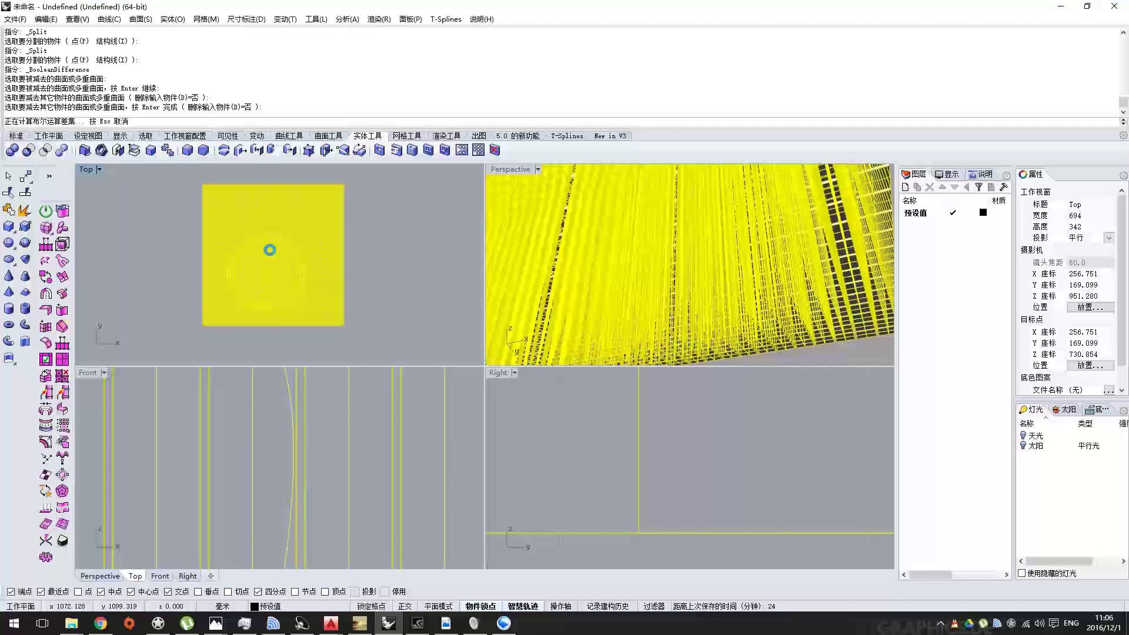
- Open and close the Xunlei video player while the Boolean difference computes
left_click(504, 623)
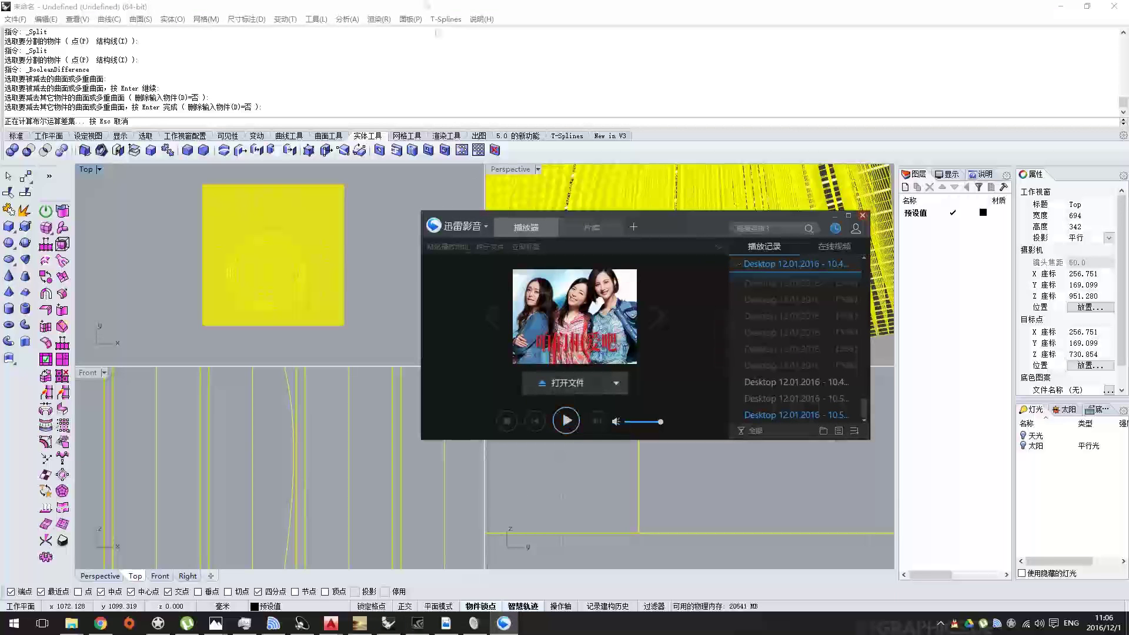
left_click(862, 215)
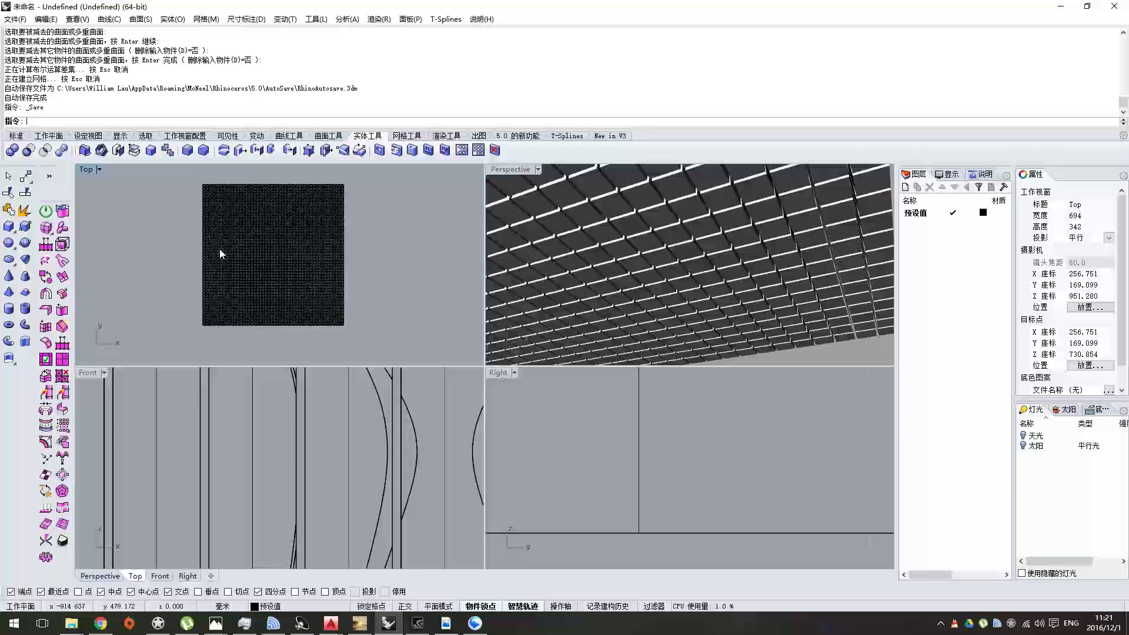
- Orbit the view, then delete all objects and undo to restore them
scroll(596, 281, "down", 3)
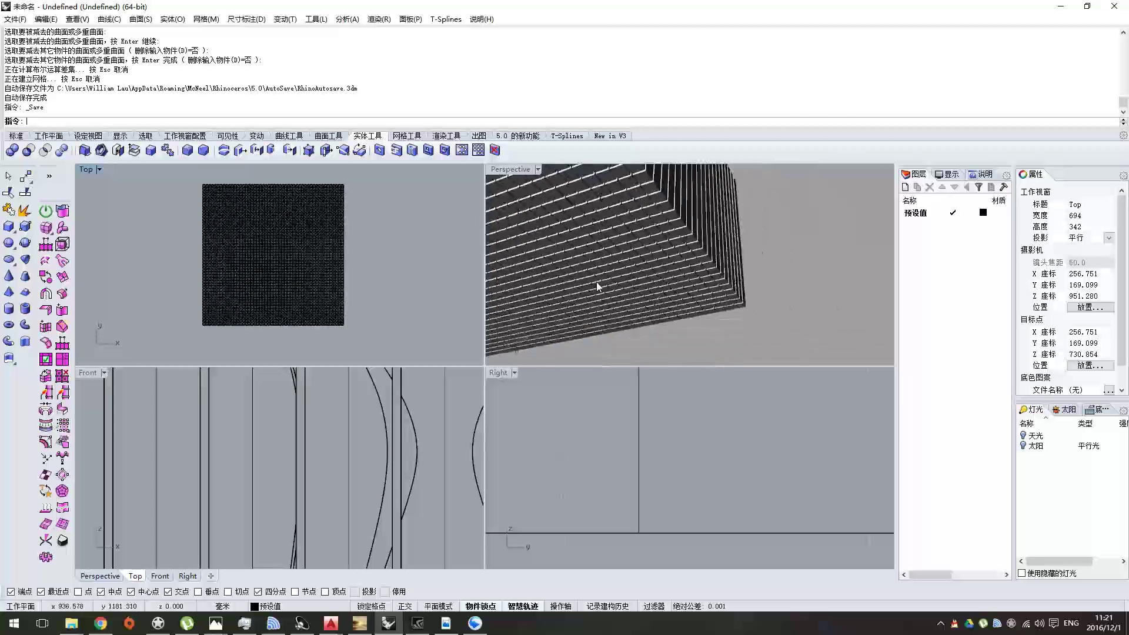
mouse_move(596, 281)
right_mouse_down()
mouse_move(619, 284)
mouse_move(714, 238)
mouse_move(741, 270)
mouse_move(658, 243)
mouse_move(580, 272)
right_mouse_up()
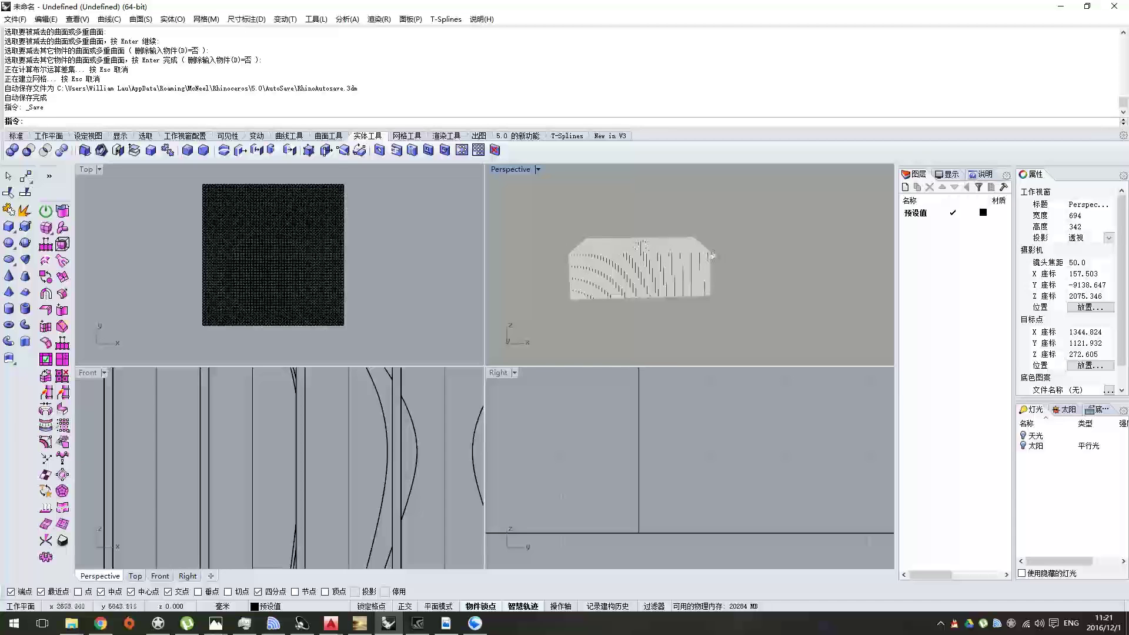
right_click_drag(583, 259, 663, 204)
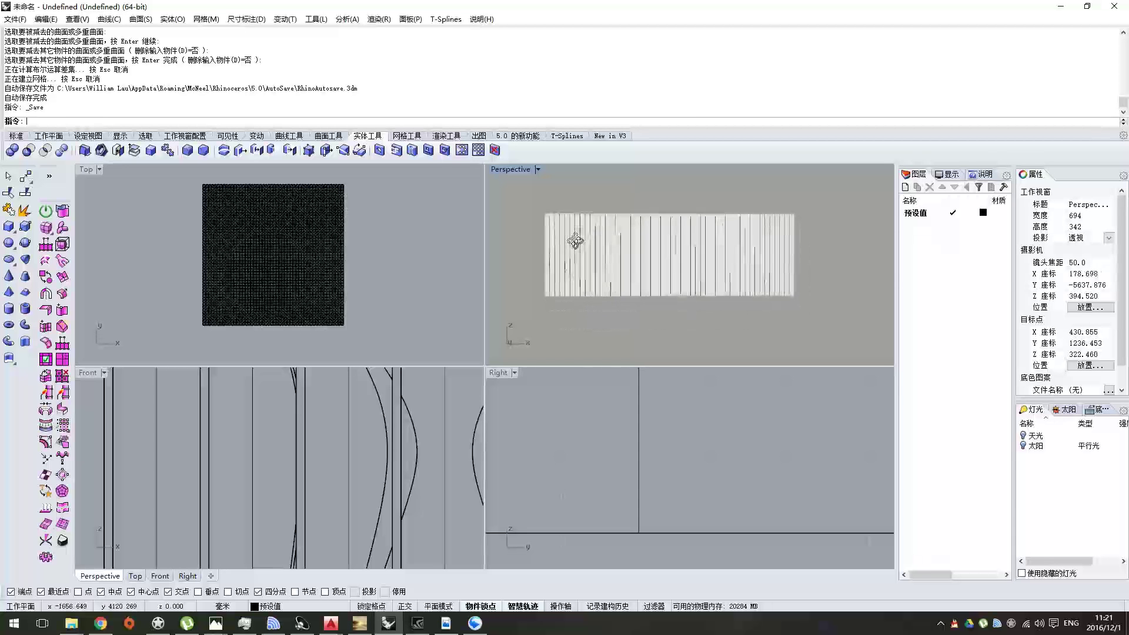
key("ctrl+a")
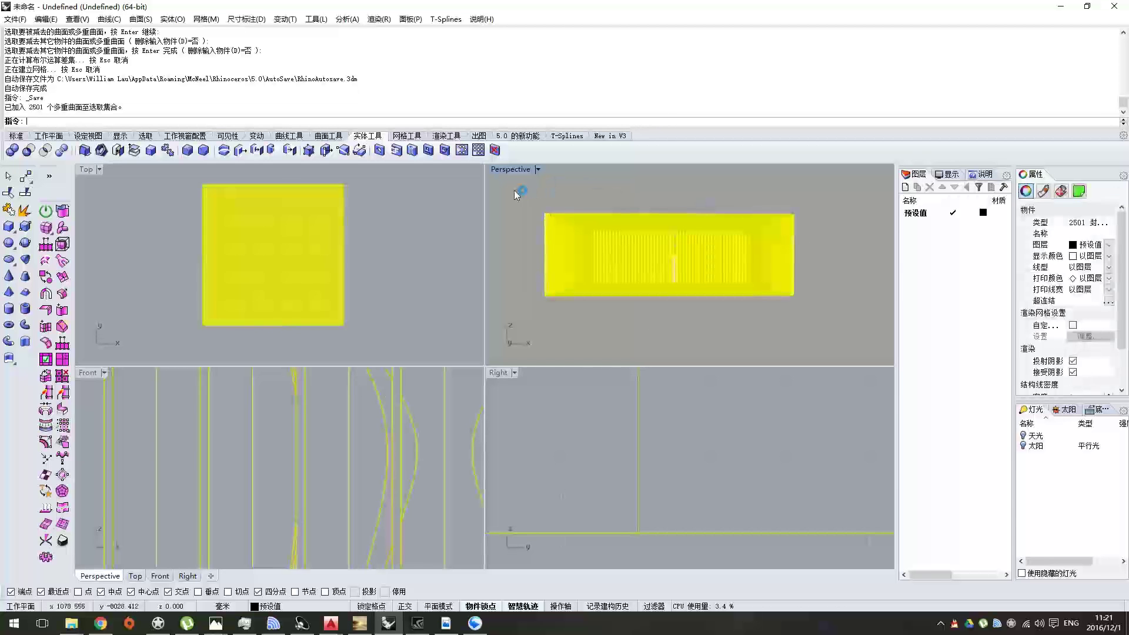
key("Delete")
key("ctrl+z")
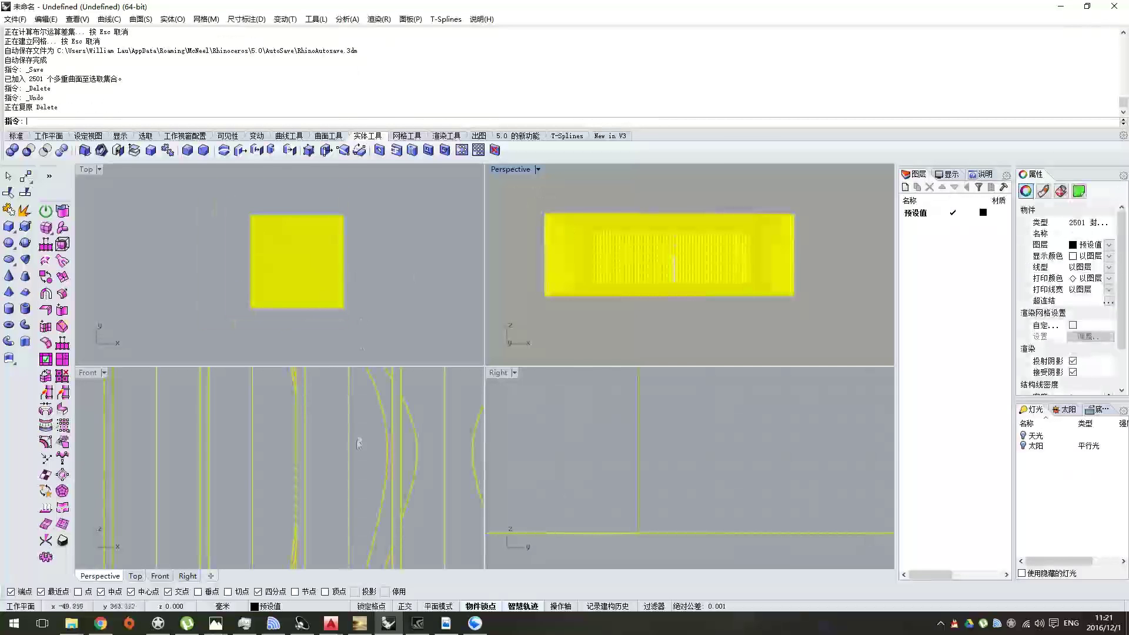
- Select the leftover box grid and delete it, leaving only the lattice-cut dish
scroll(354, 438, "down", 5)
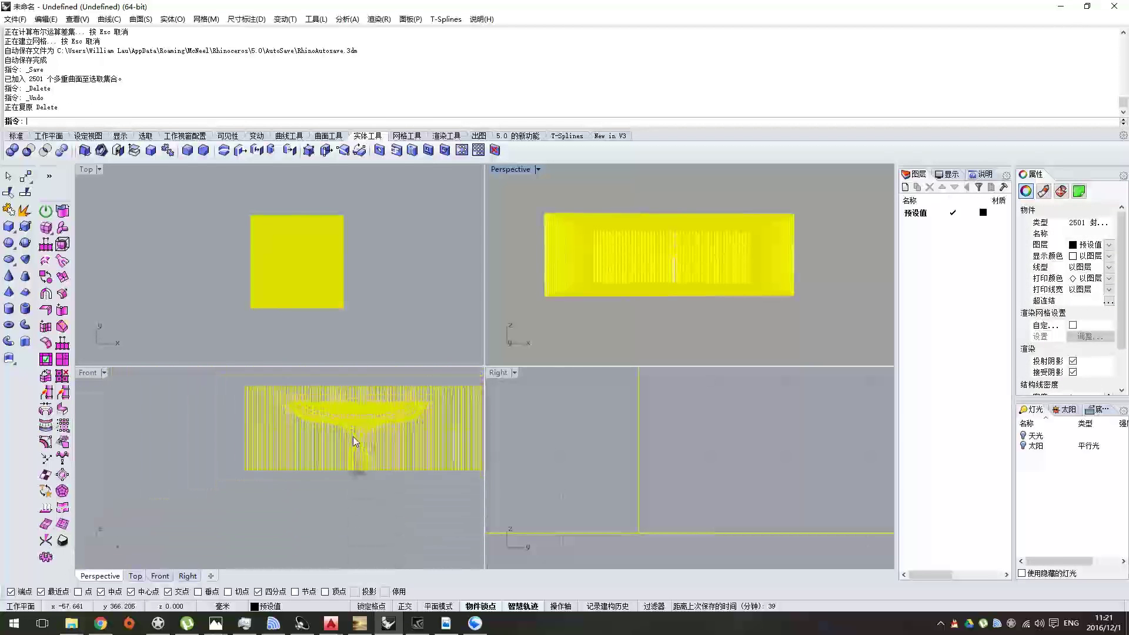
left_click(395, 382)
scroll(452, 395, "up", 3)
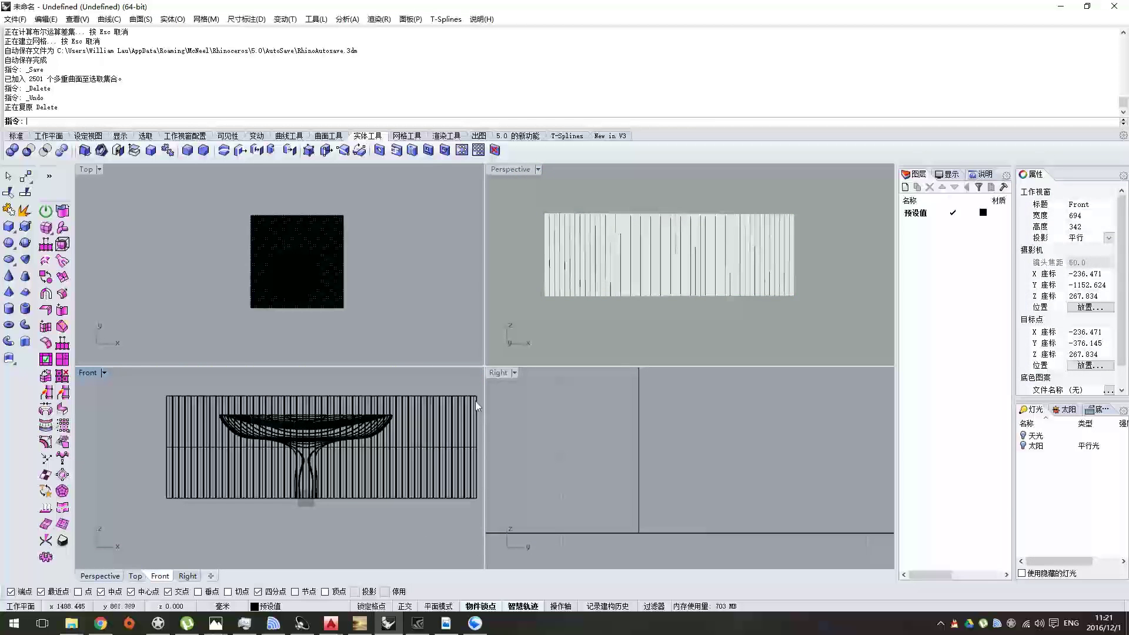
left_click_drag(478, 404, 253, 365)
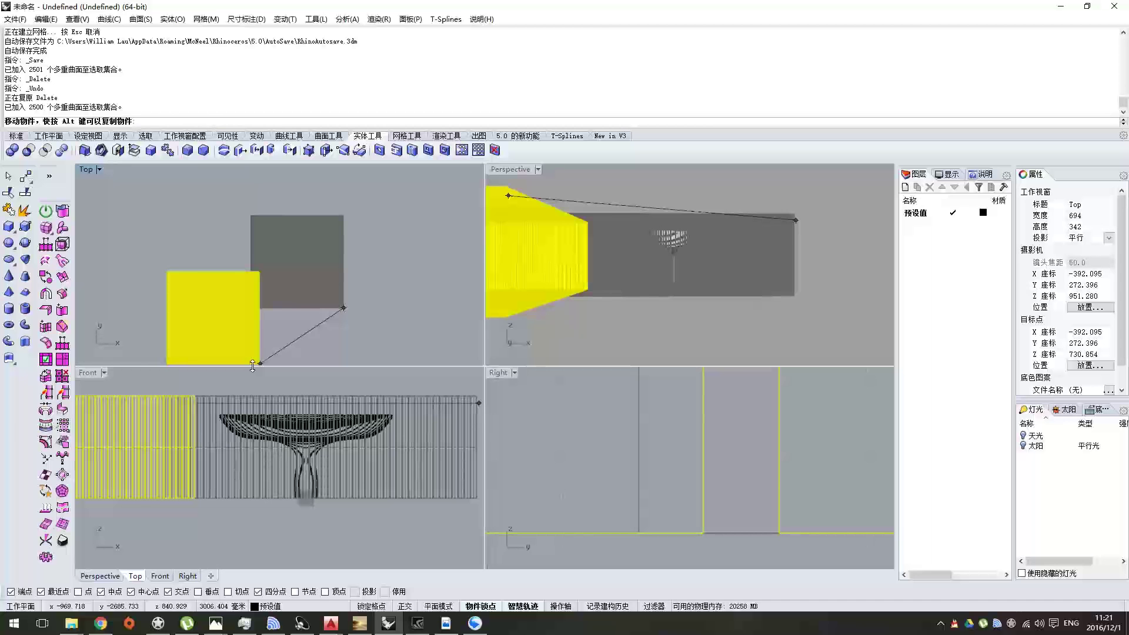
left_click_drag(253, 365, 267, 316)
key("Escape")
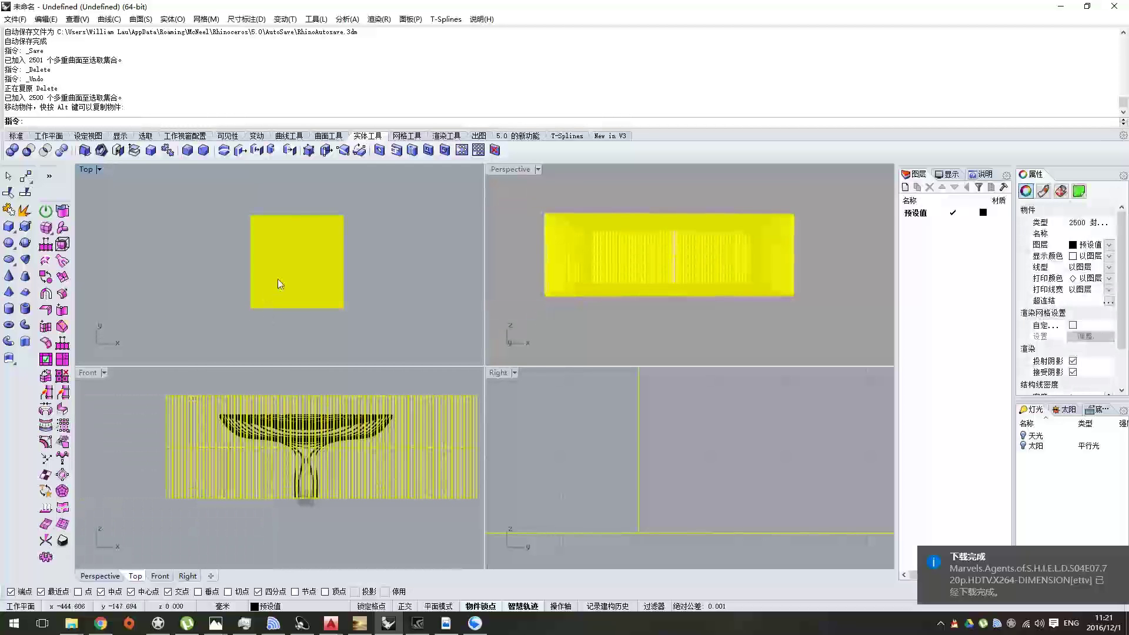
key("Delete")
right_click_drag(664, 259, 628, 292)
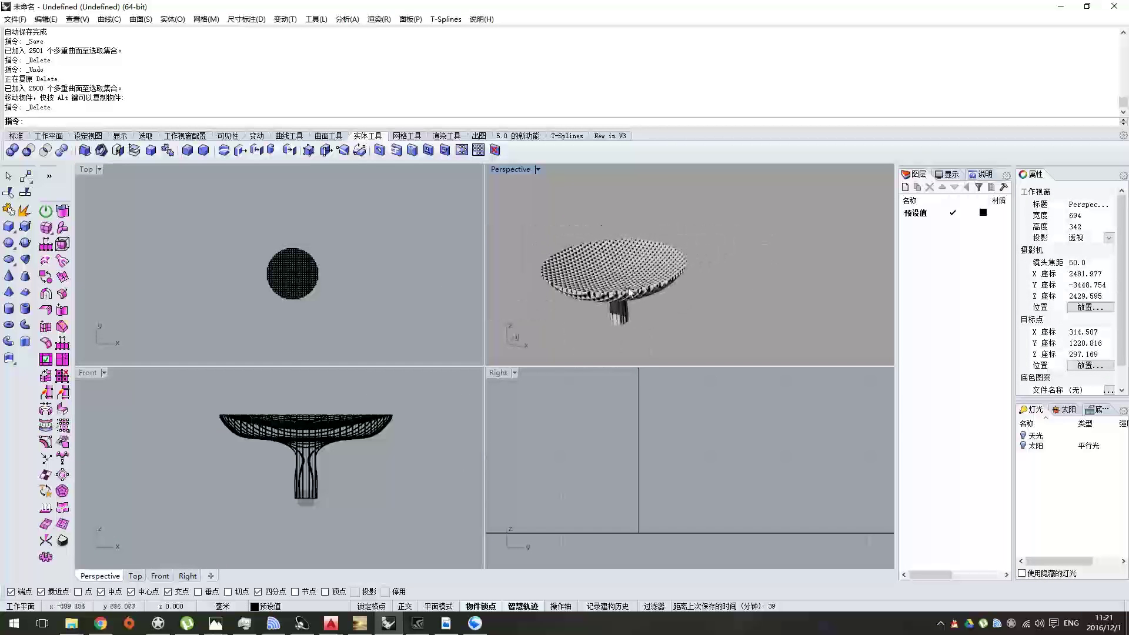
- Maximize the Perspective view and orbit around the dish to inspect the lattice
double_click(510, 169)
scroll(209, 438, "up", 3)
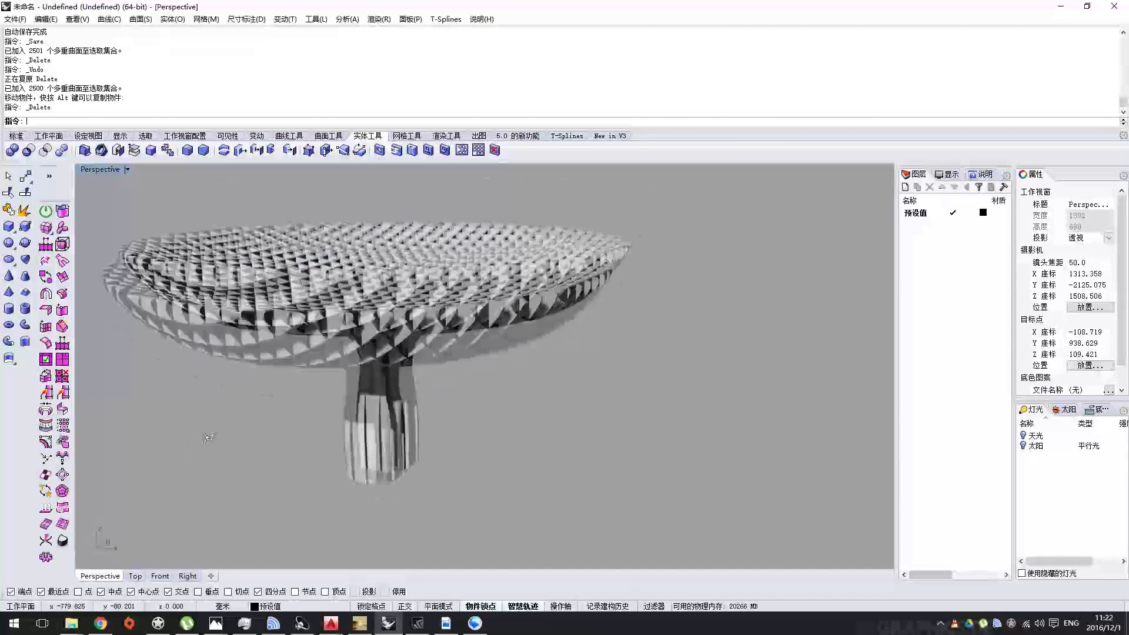
scroll(209, 438, "up", 2)
scroll(209, 438, "down", 5)
right_click_drag(208, 438, 318, 380)
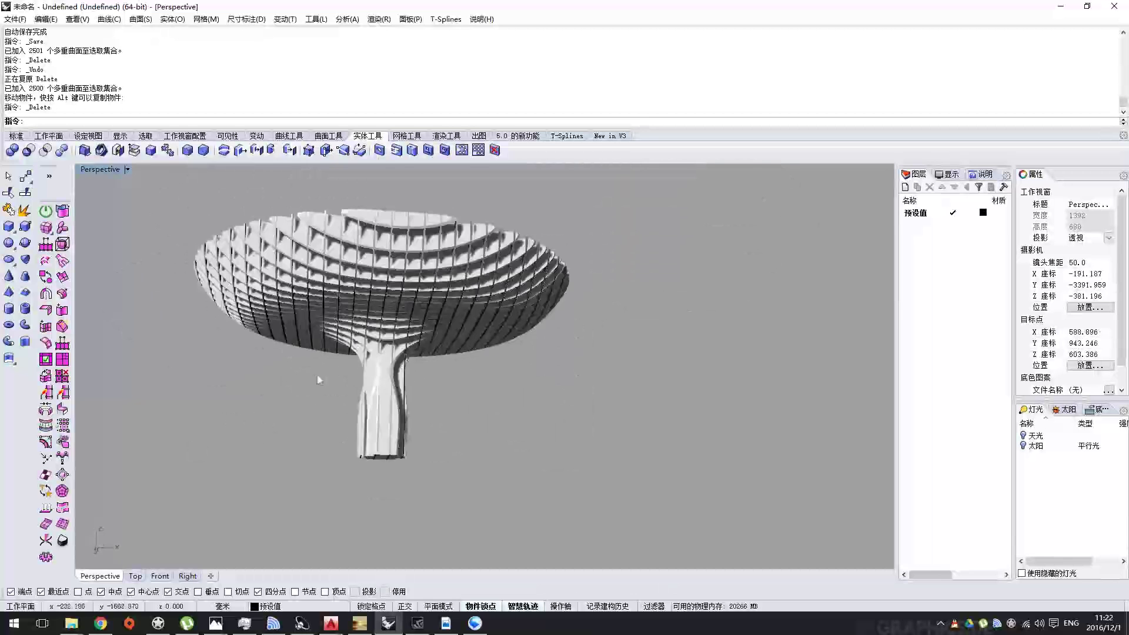
scroll(318, 380, "up", 2)
scroll(334, 375, "down", 5)
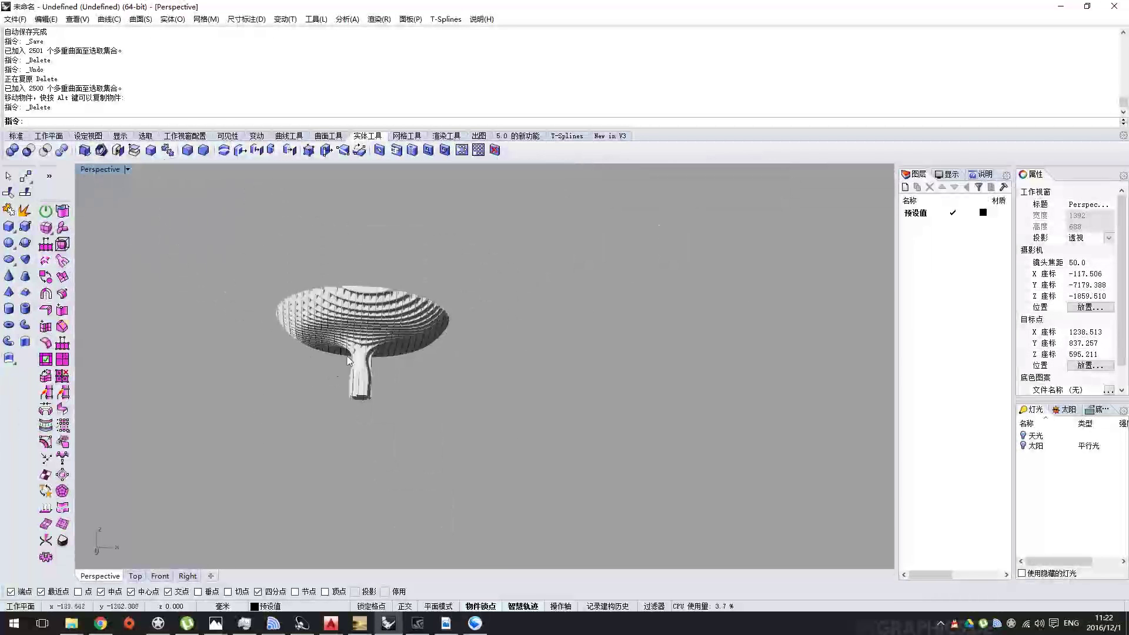
scroll(289, 379, "up", 5)
scroll(289, 376, "up", 1)
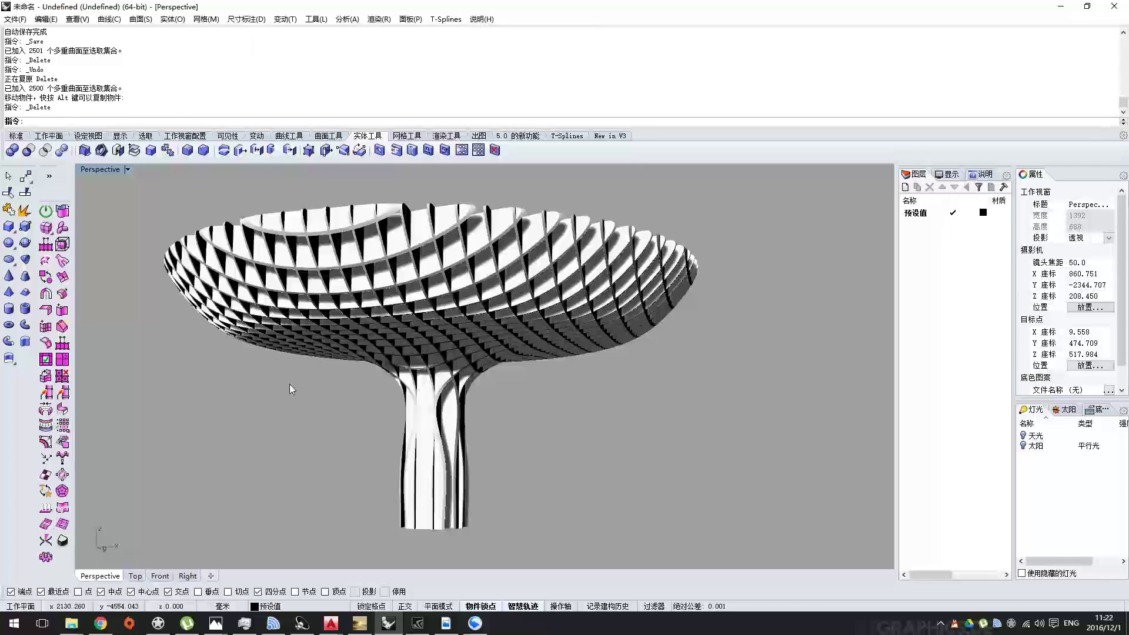
right_click_drag(304, 407, 650, 260)
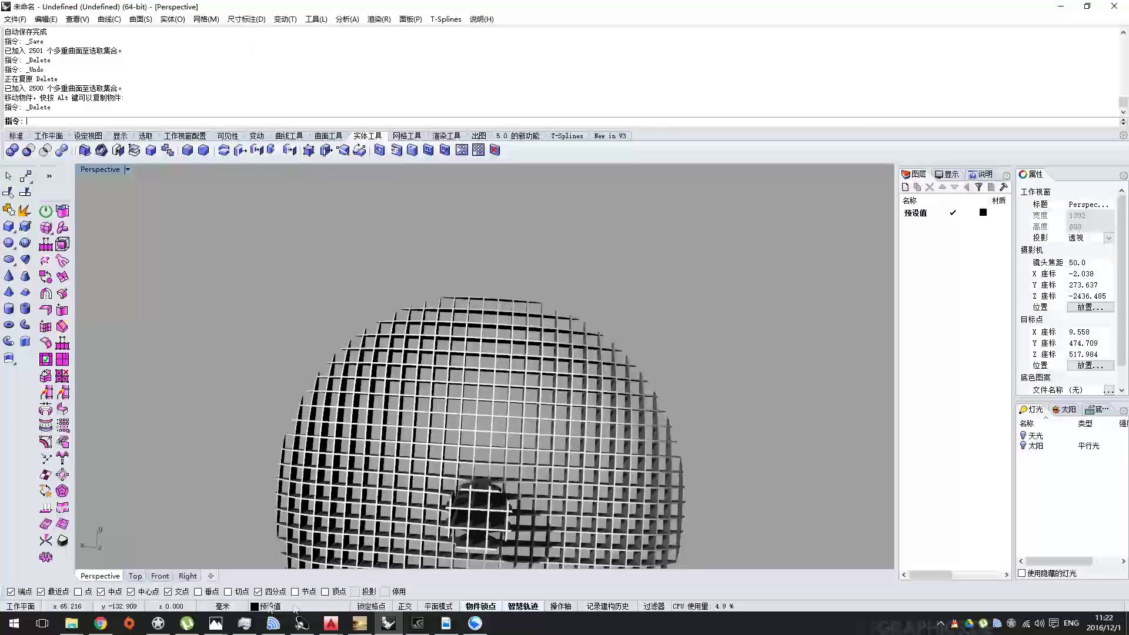
- Snap the reference canopy photo to the right half with Rhino beside it
mouse_move(216, 623)
left_click(273, 570)
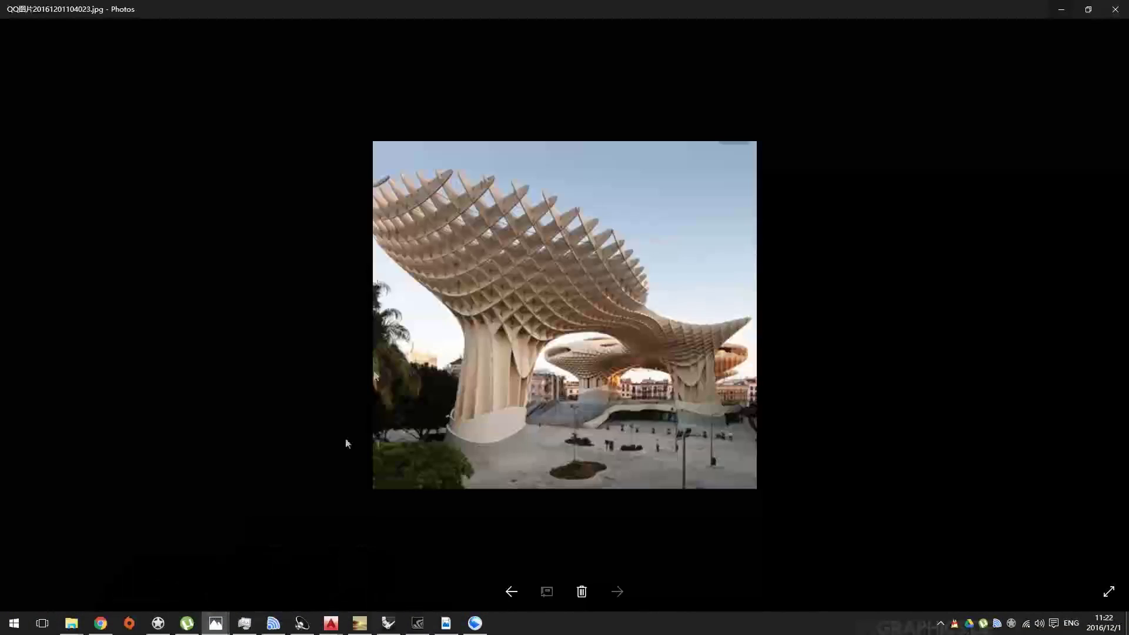
left_click_drag(554, 3, 1127, 236)
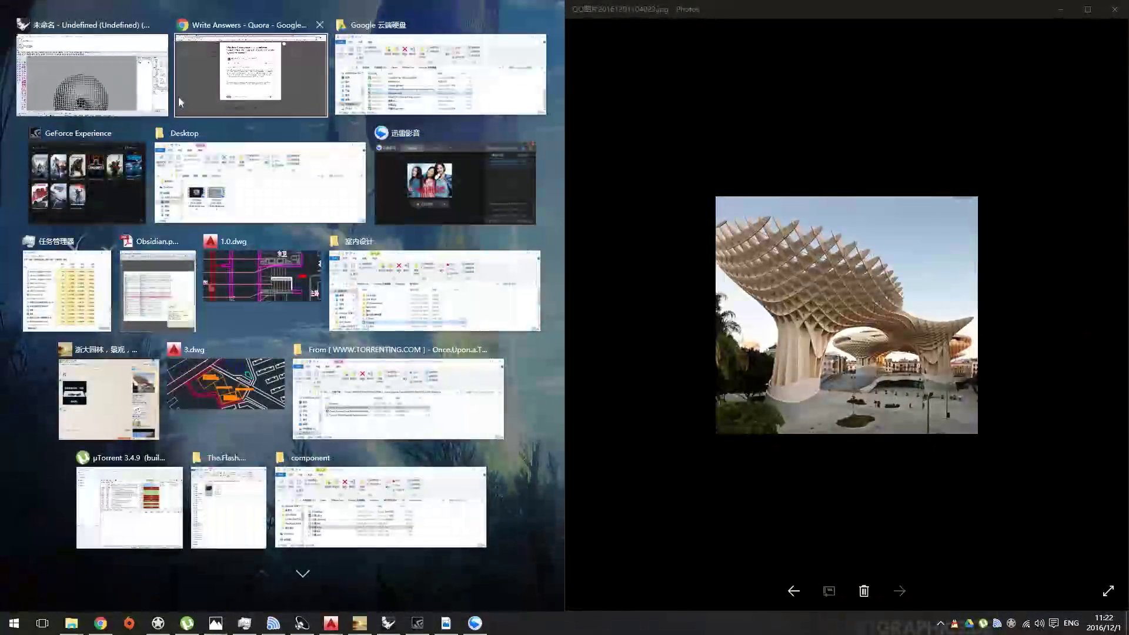
left_click(125, 86)
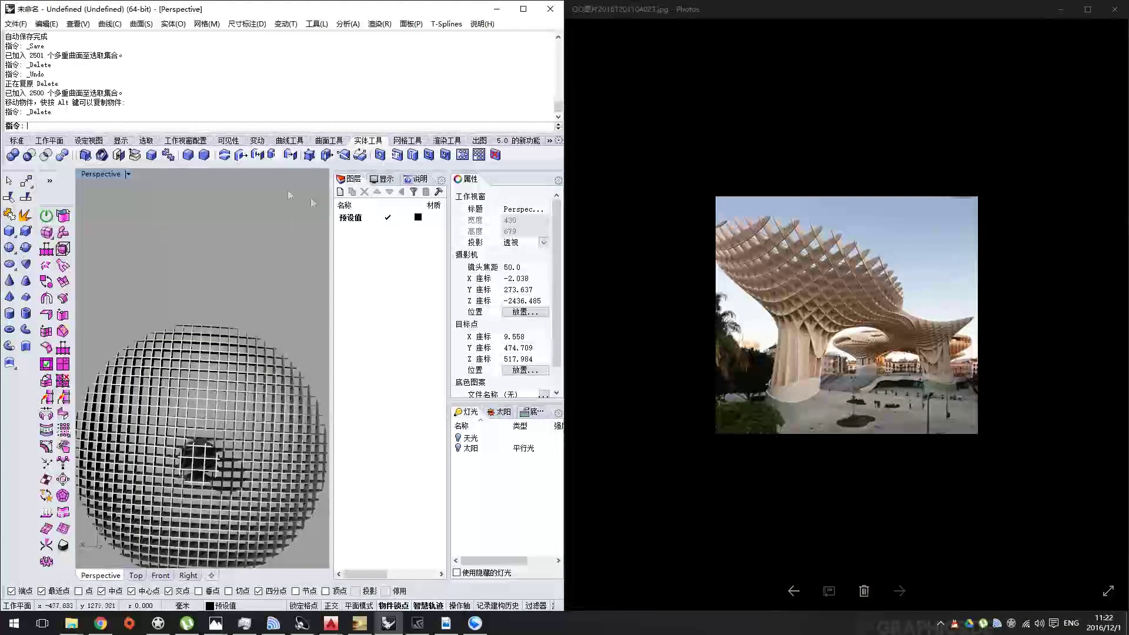
right_click_drag(162, 266, 247, 415)
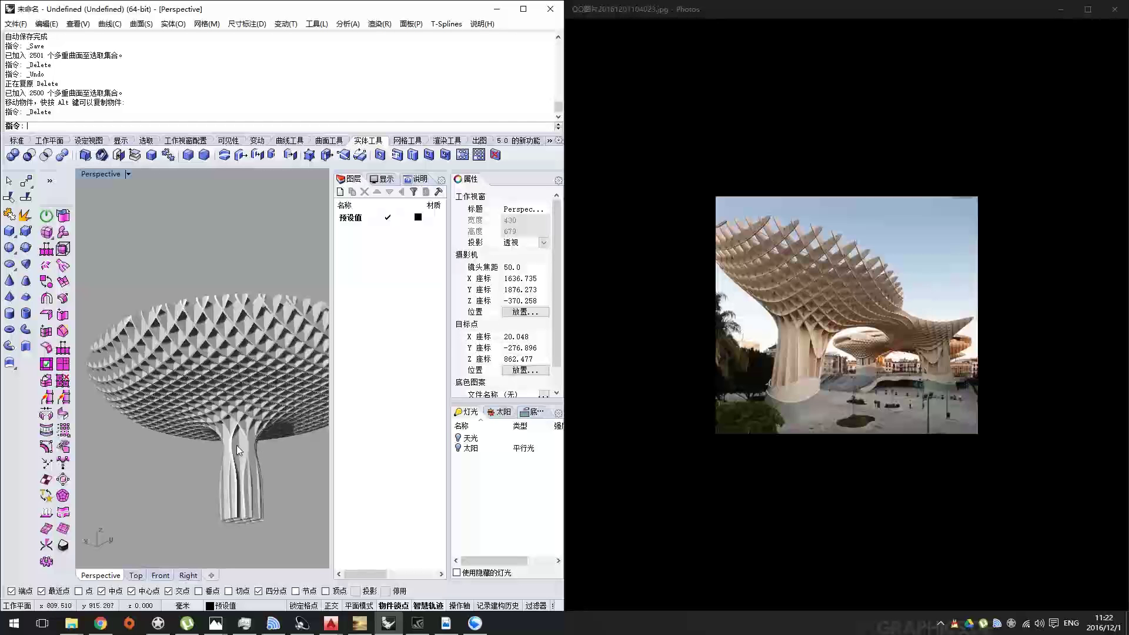
scroll(224, 344, "up", 5)
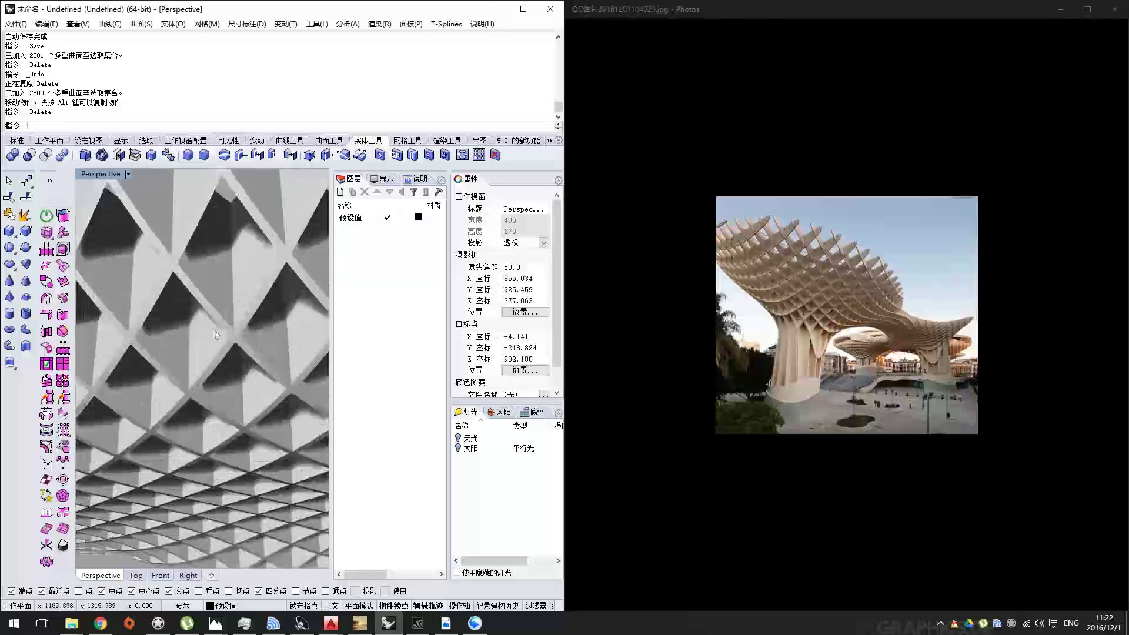
scroll(176, 356, "up", 3)
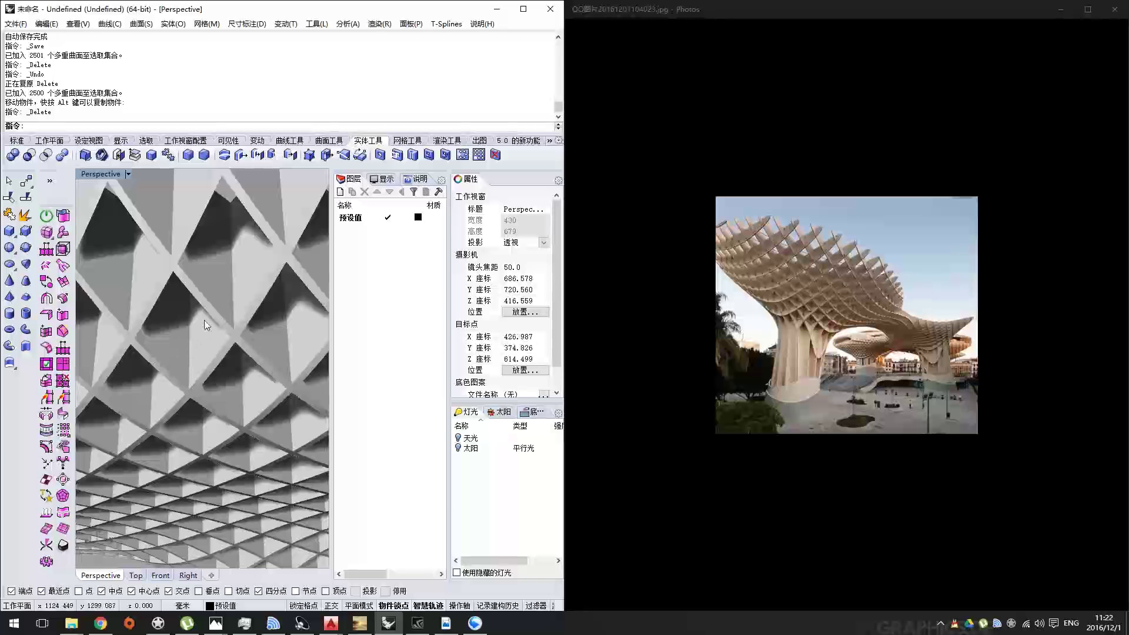
scroll(207, 325, "down", 8)
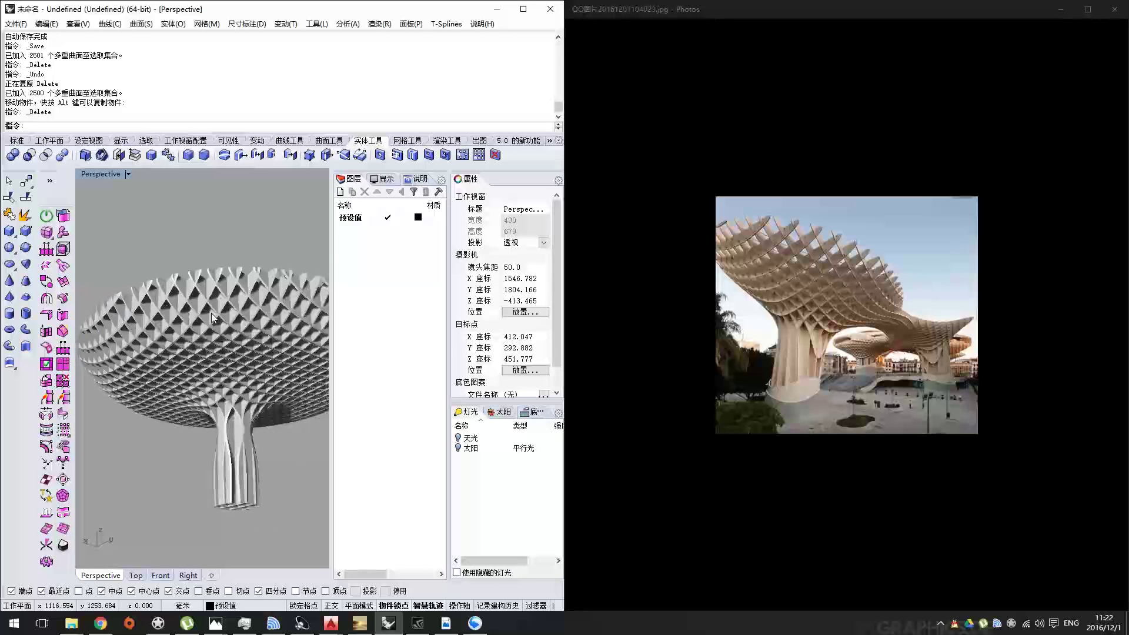